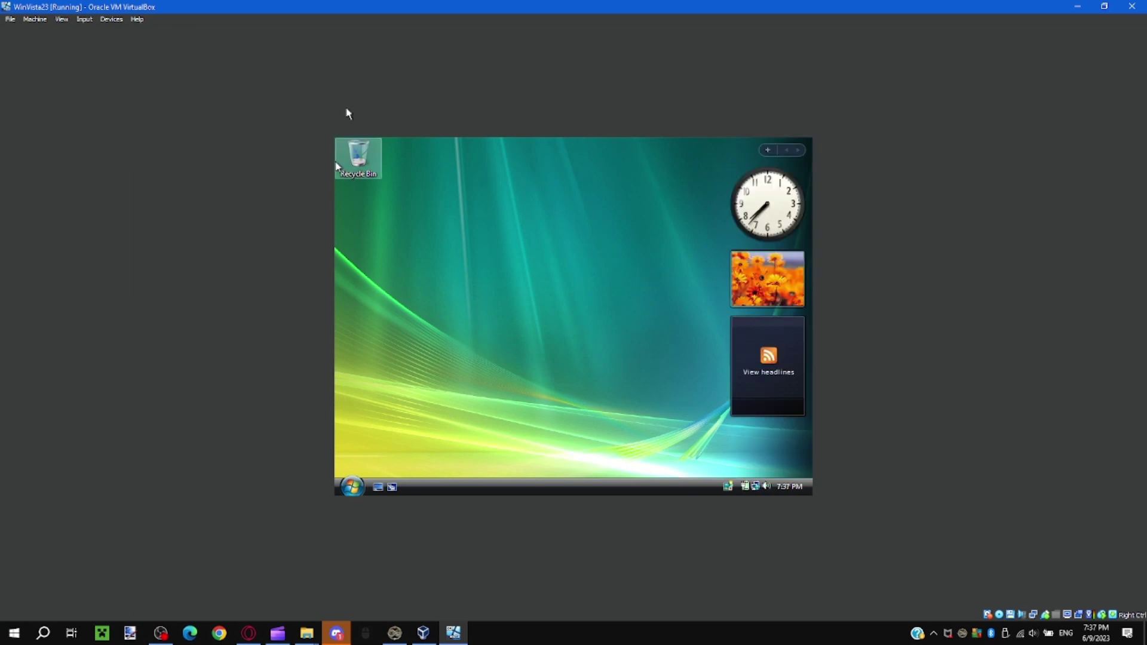
Insert the Guest Additions CD image and open its drive from the guest's Computer window
left_click(111, 19)
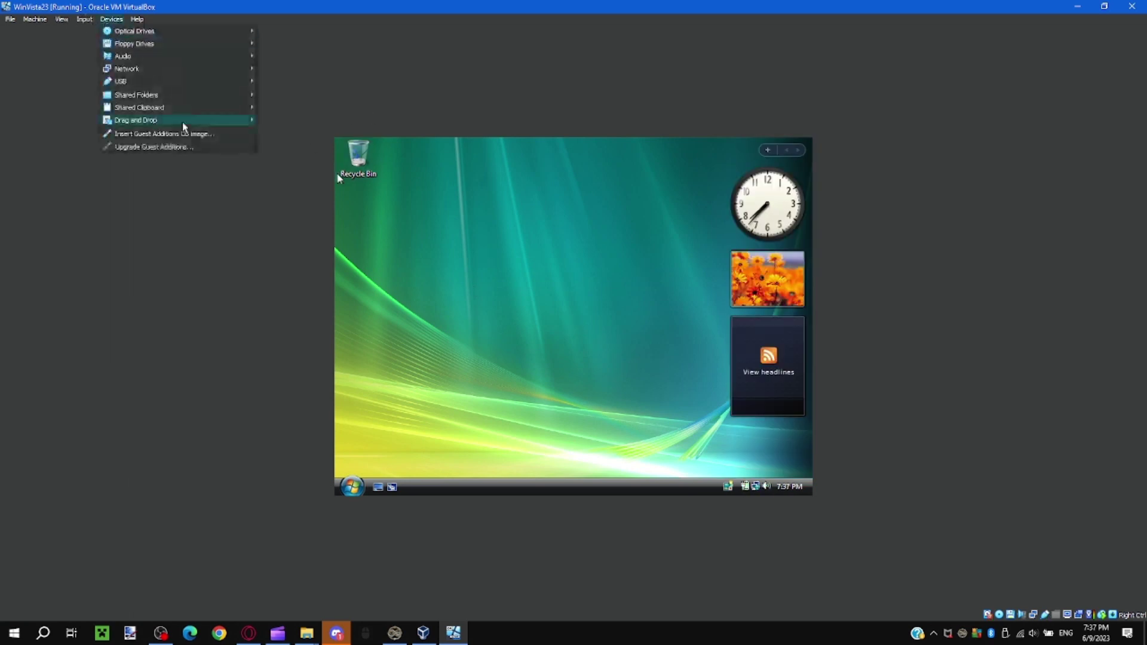
left_click(125, 127)
left_click(361, 490)
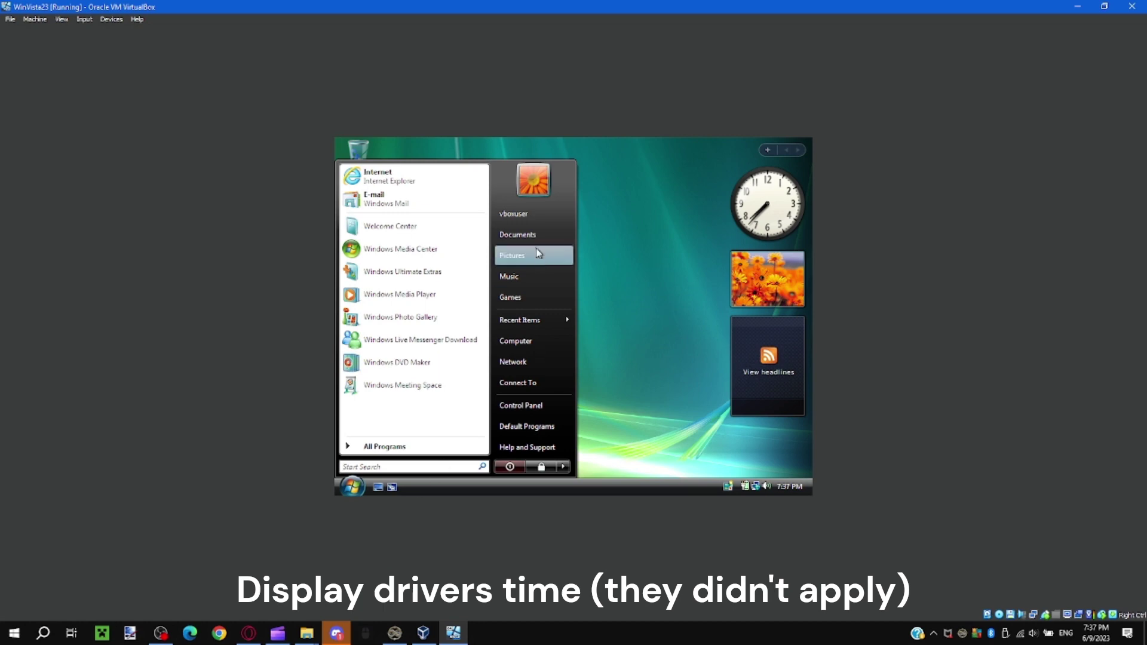
left_click(528, 340)
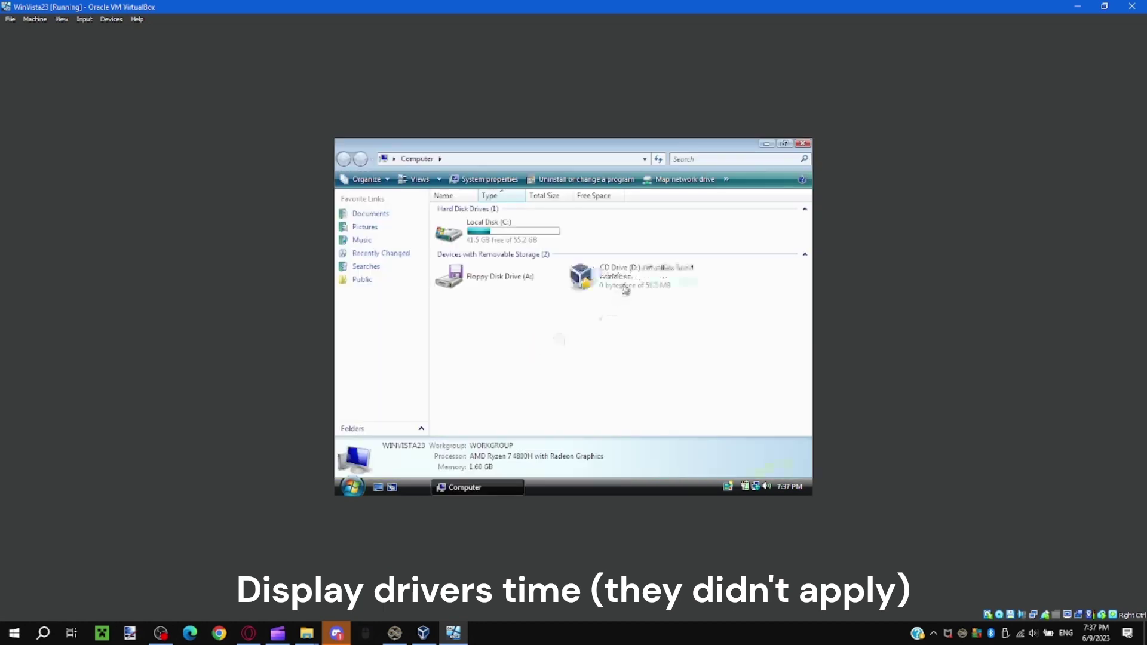
double_click(624, 282)
Launch the VBoxWindowsAdditions-amd64 installer with administrator rights
left_click(514, 347)
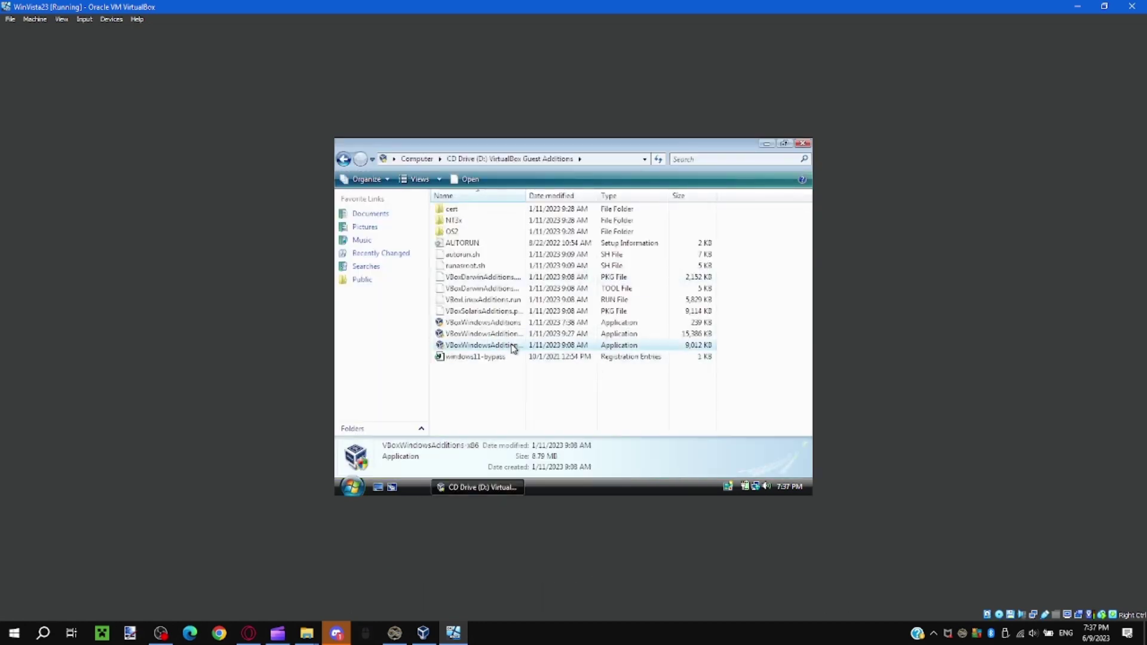
left_click(507, 334)
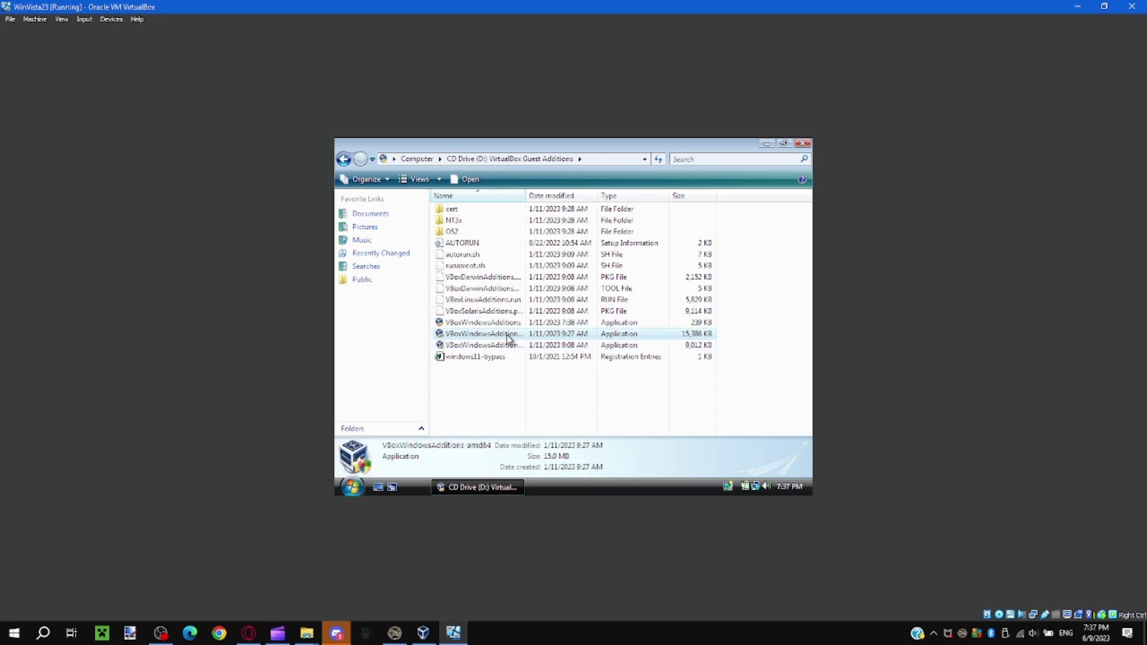
double_click(508, 336)
left_click(508, 336)
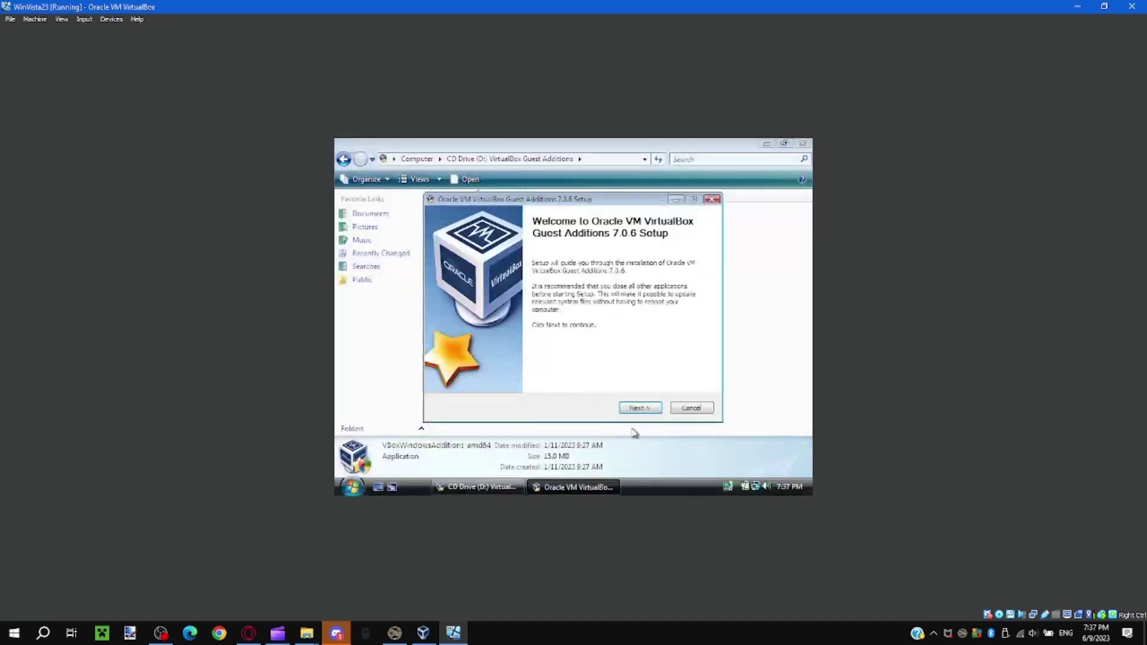
Install Guest Additions 7.0.6 with default settings, approving both Oracle driver prompts, to the completion page
left_click(641, 408)
left_click(642, 409)
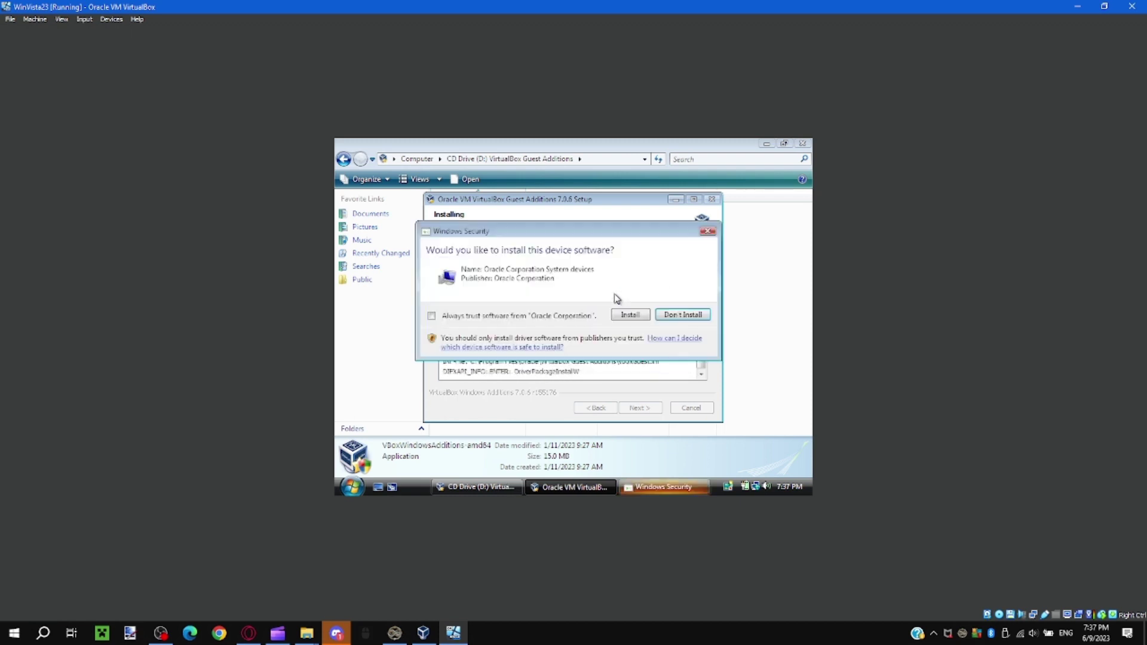
left_click(626, 315)
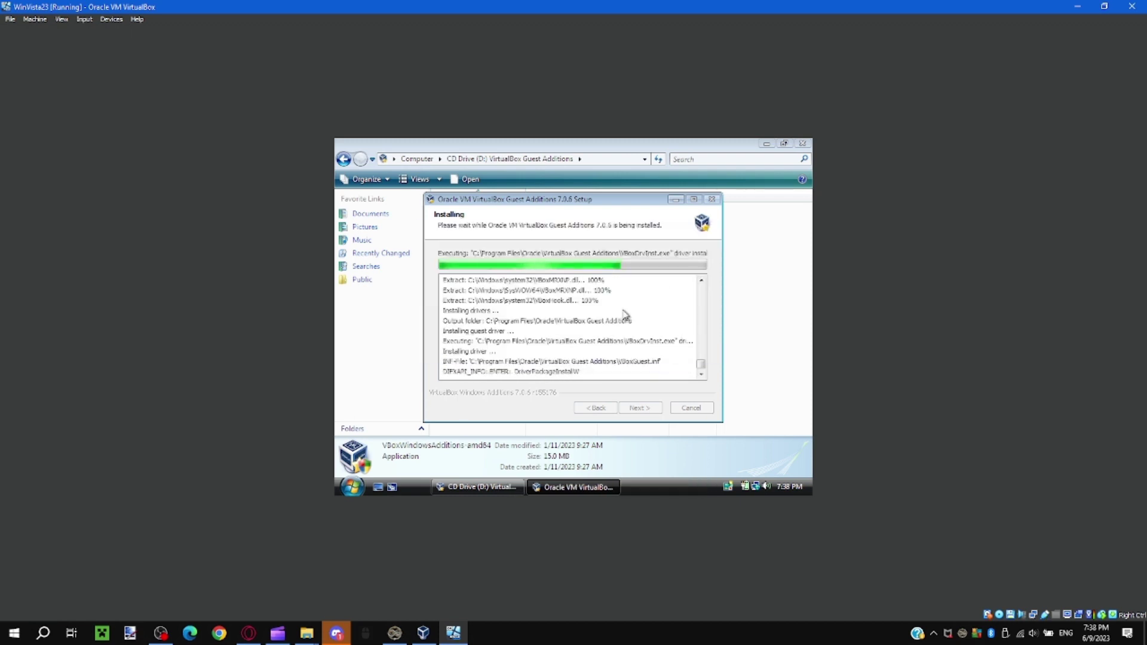
left_click(625, 315)
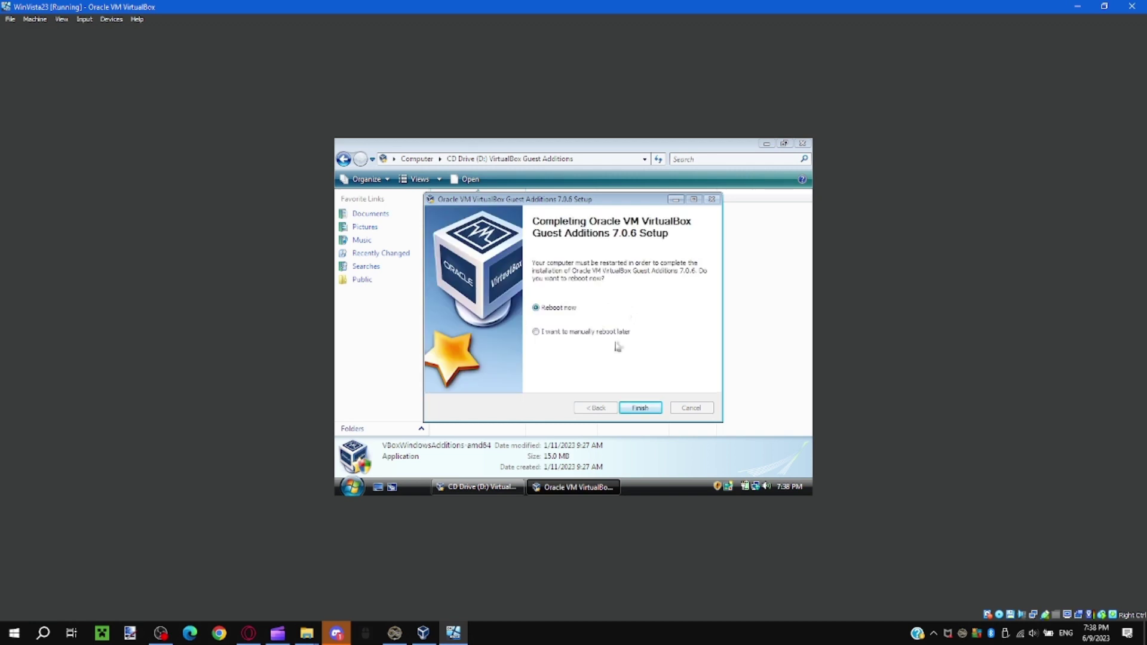
left_click(651, 411)
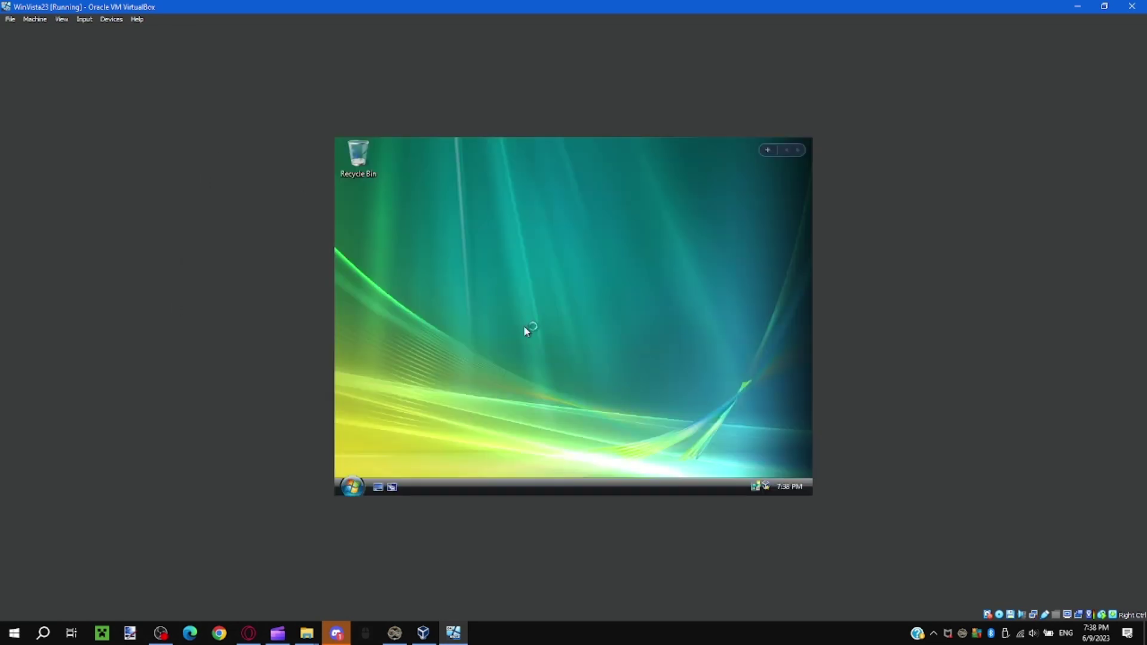
Once the guest is back at its desktop, open the Computer window from the Start menu
right_click(466, 281)
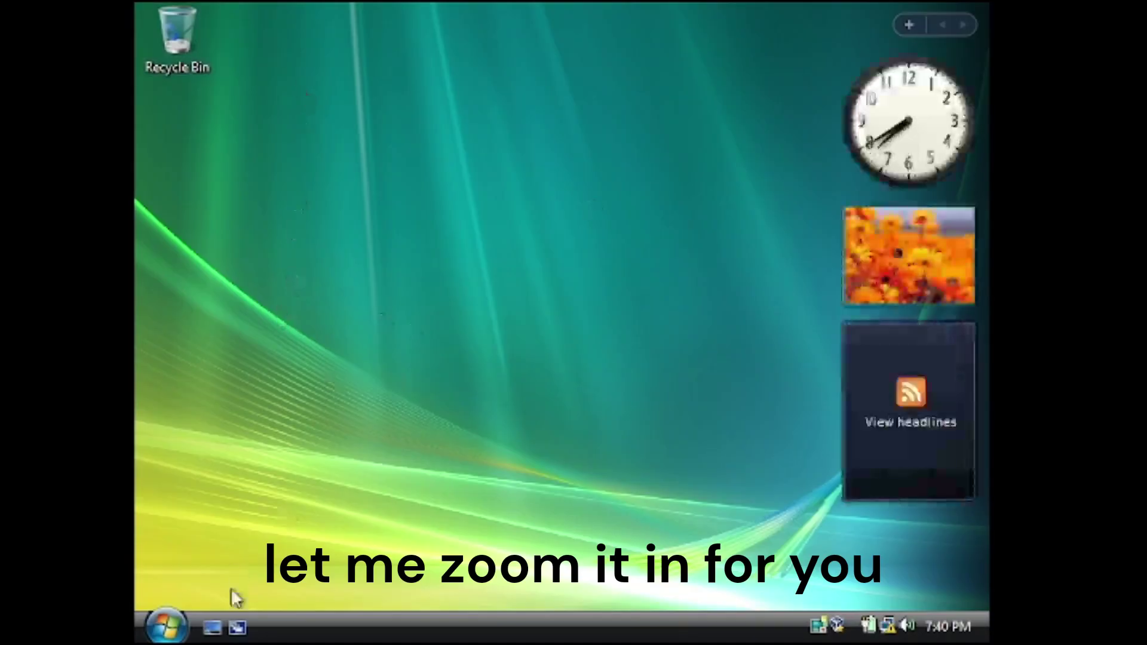
left_click(166, 625)
left_click(469, 370)
Peek into Local Disk (C:), close the Computer window and refresh the desktop
double_click(465, 170)
key("BackSpace")
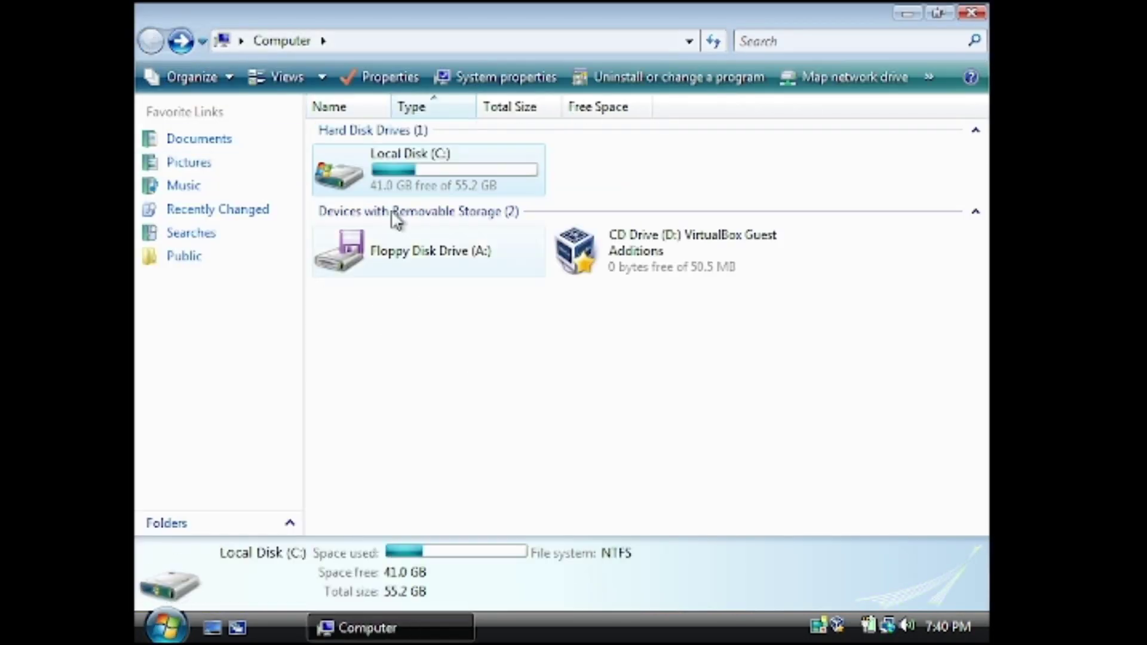
left_click(971, 12)
right_click(354, 306)
mouse_move(413, 329)
left_click(425, 360)
Open Personalization and shrink its window down from full screen
right_click(425, 360)
left_click(465, 576)
left_click(448, 180)
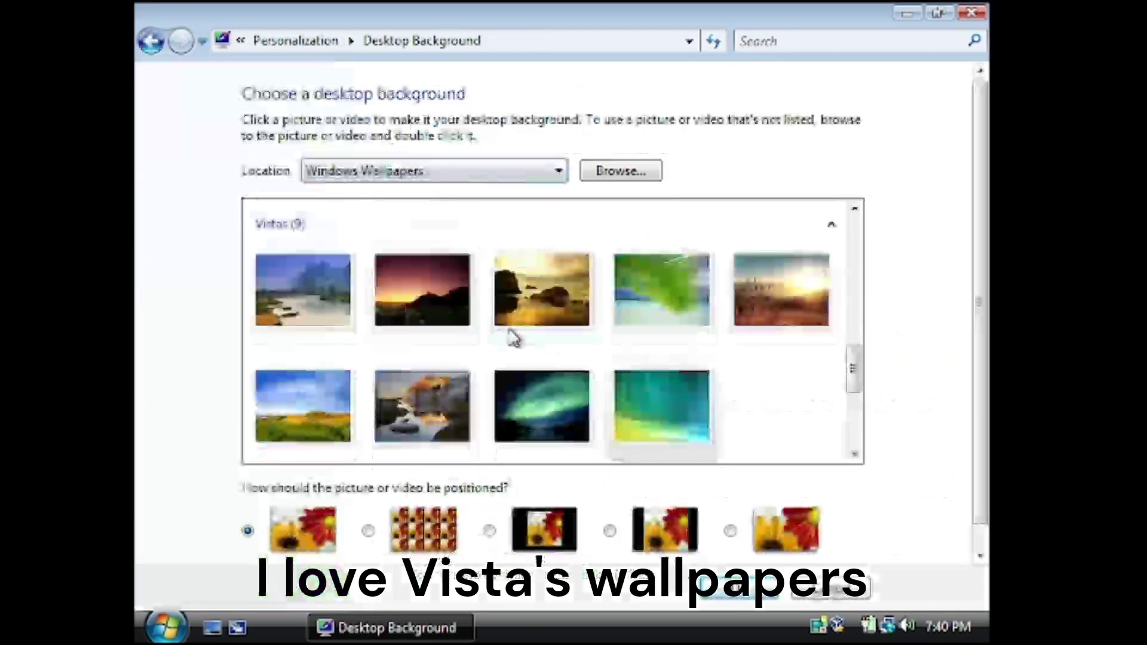
key("BackSpace")
left_click(938, 12)
left_click_drag(813, 19, 912, 398)
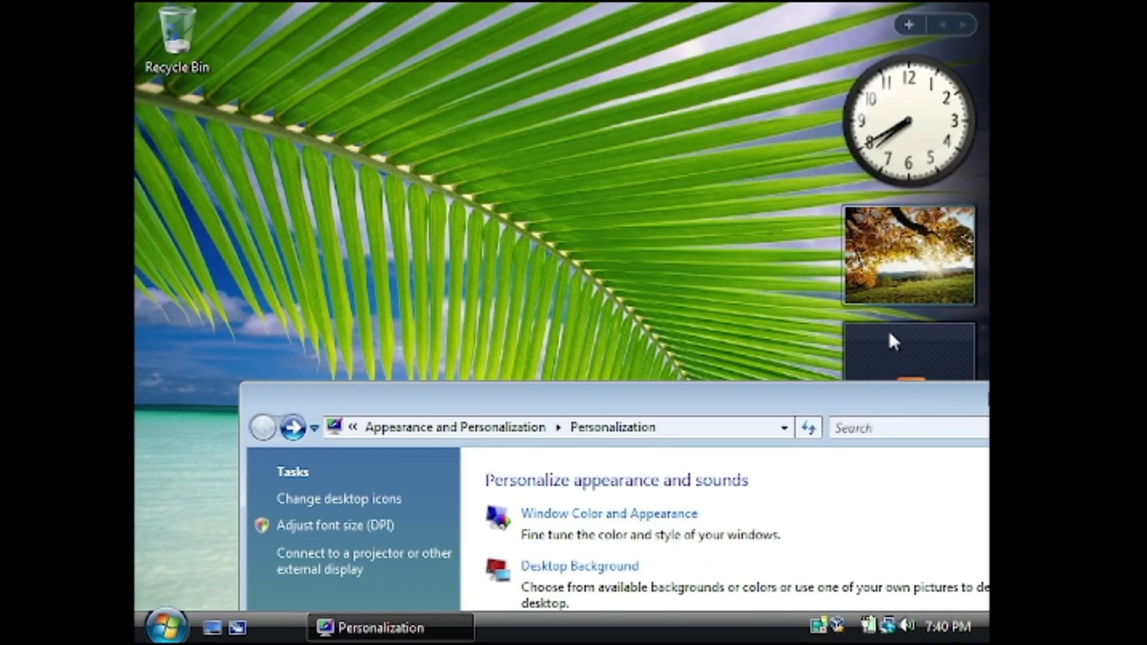
left_click_drag(843, 400, 647, 83)
Set the screen saver to Bubbles and apply it
left_click(372, 309)
left_click(392, 375)
left_click(281, 413)
left_click(328, 374)
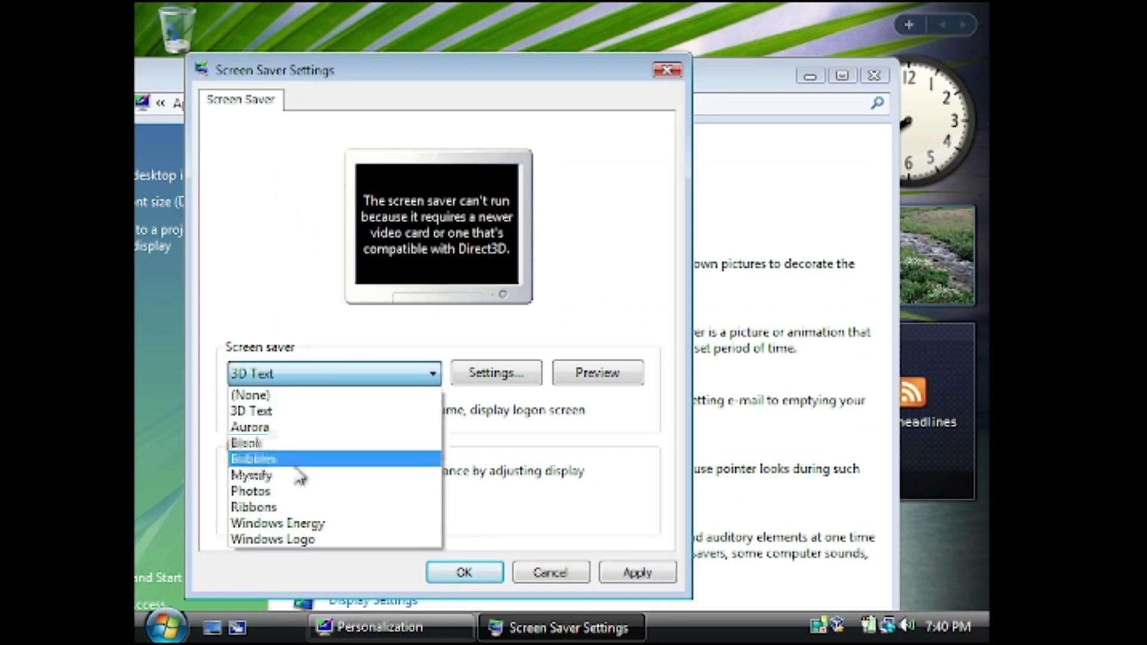
left_click(302, 460)
left_click(621, 573)
left_click(464, 573)
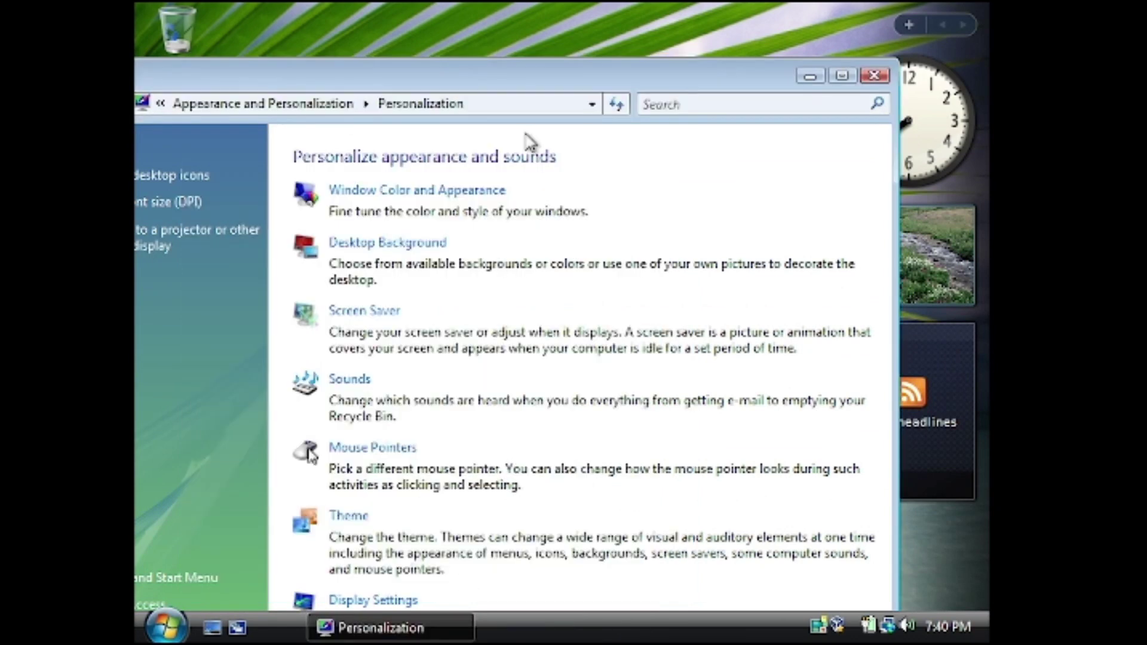
Make the river-and-mountains Vistas picture the desktop wallpaper
left_click(379, 241)
left_click(505, 327)
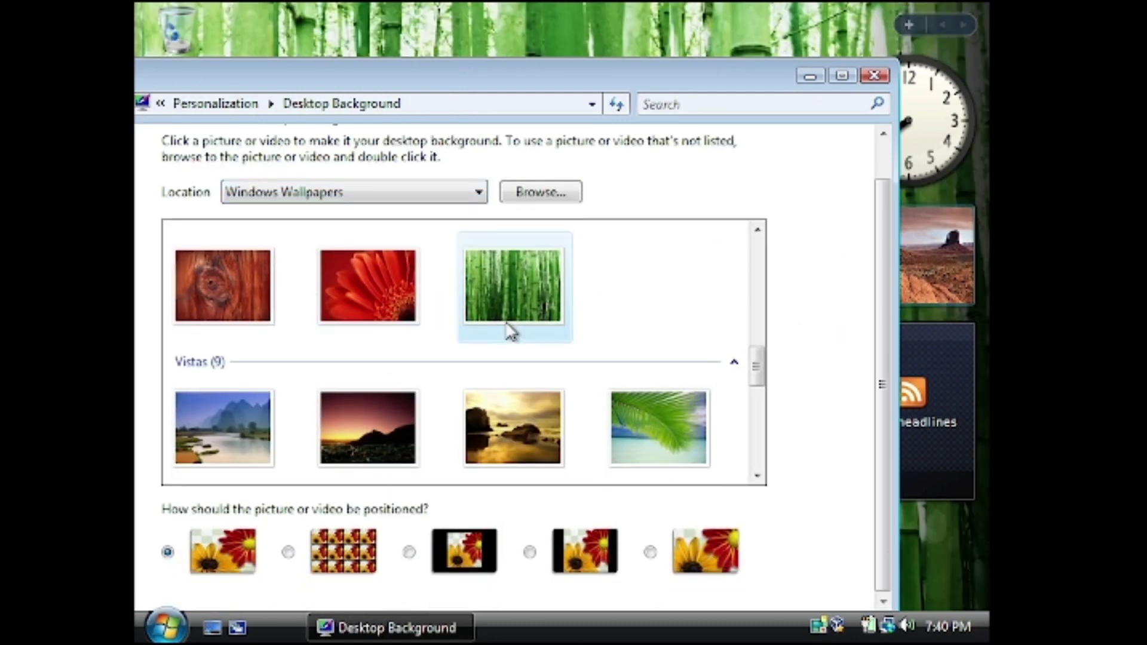
left_click(330, 409)
left_click(223, 427)
left_click(875, 75)
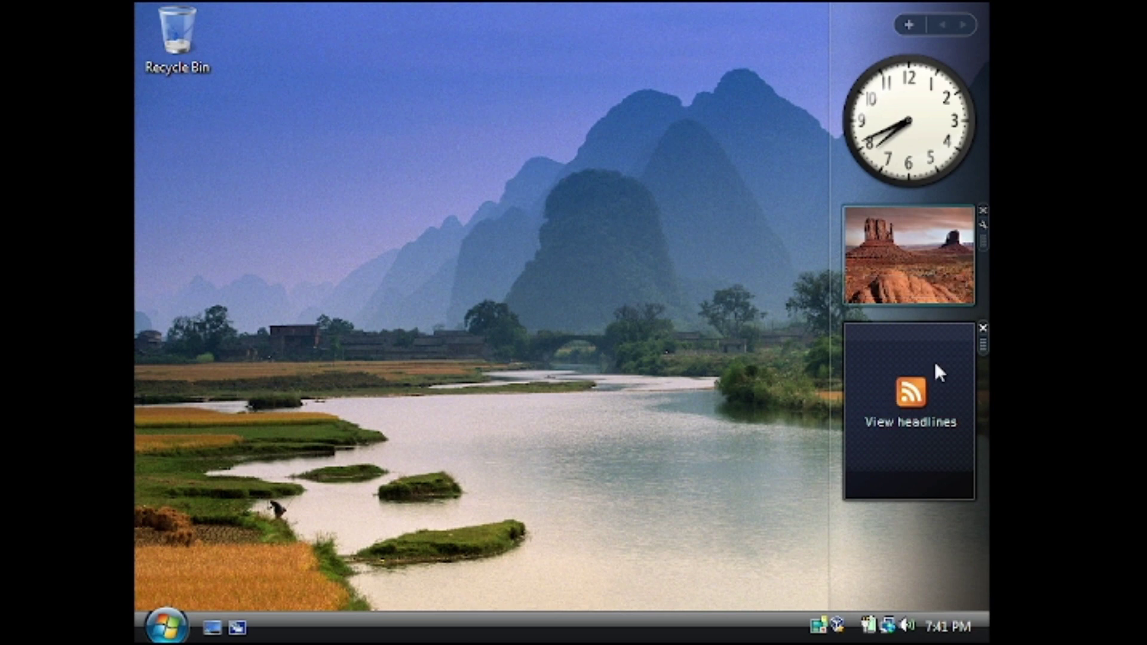
Remove the headlines gadget from the sidebar and launch Windows Media Center
left_click(983, 328)
left_click(598, 335)
left_click(166, 626)
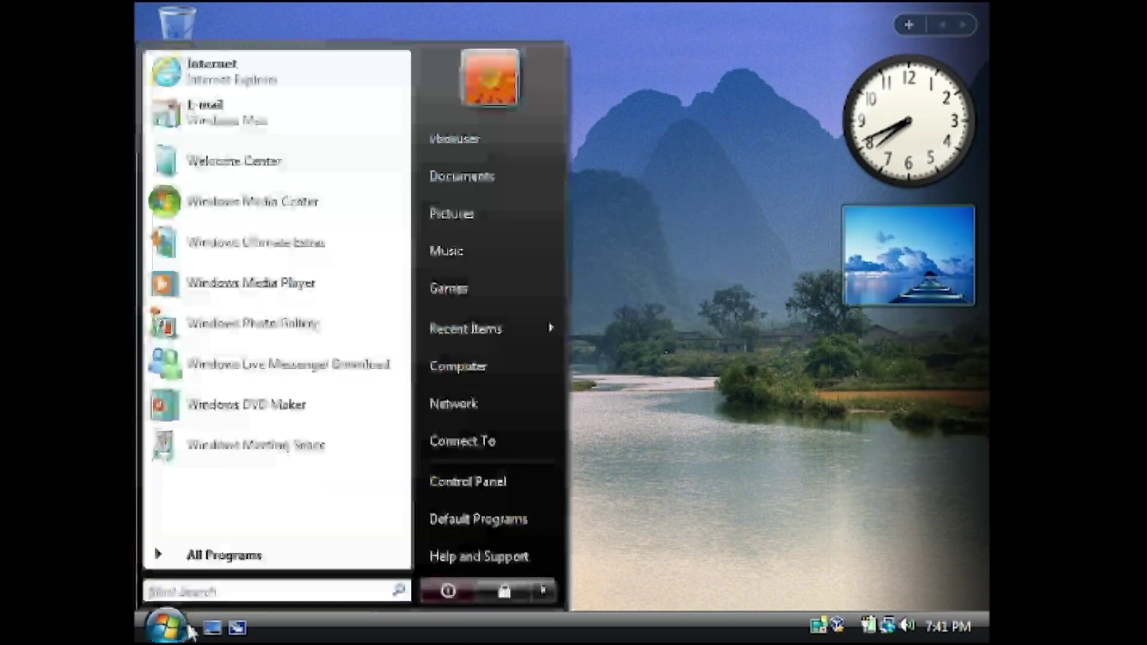
left_click(199, 287)
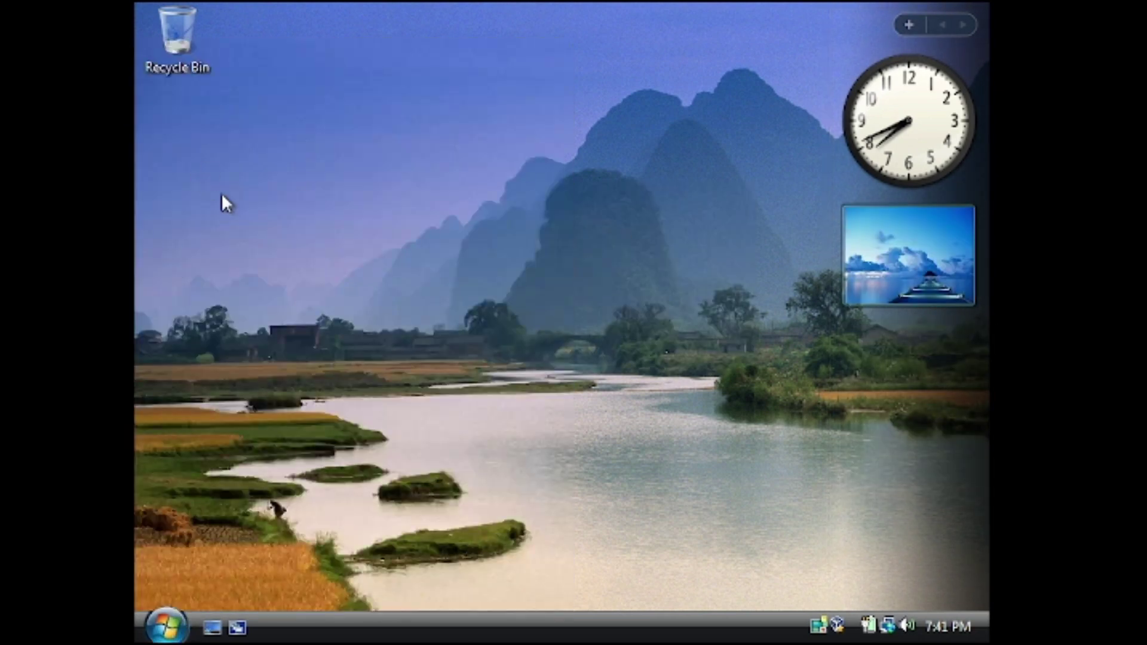
Skip the Media Center welcome setup, choosing to run it later
right_click(277, 286)
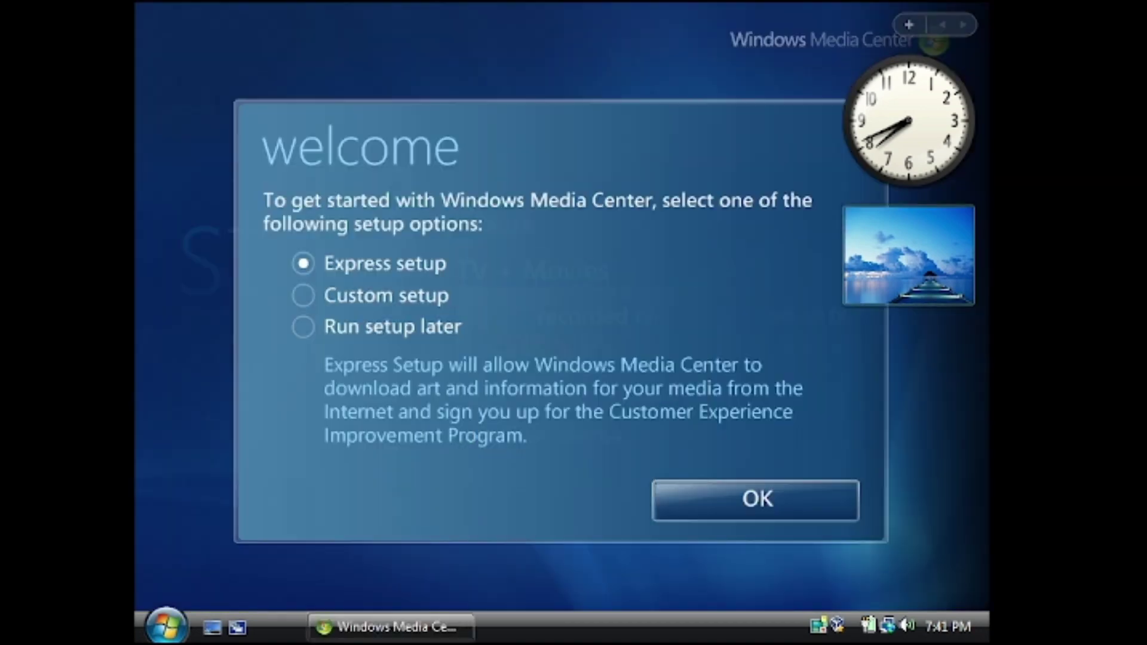
left_click(379, 297)
left_click(410, 328)
left_click(761, 506)
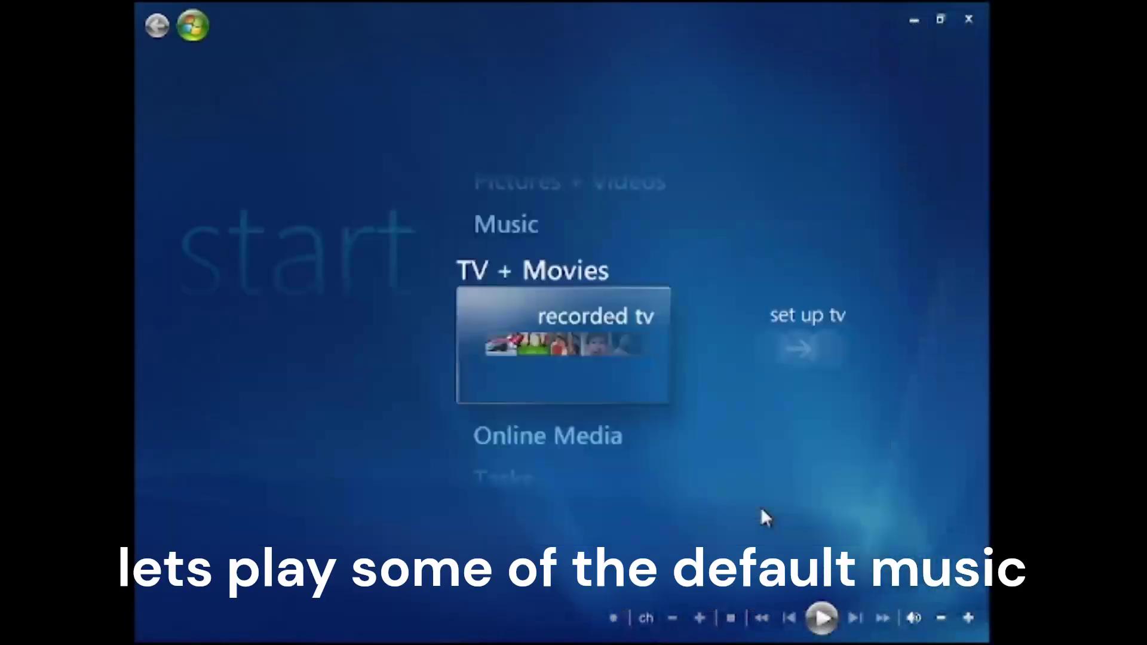
Open the music library without setup and browse to the Classical genre
key("Up")
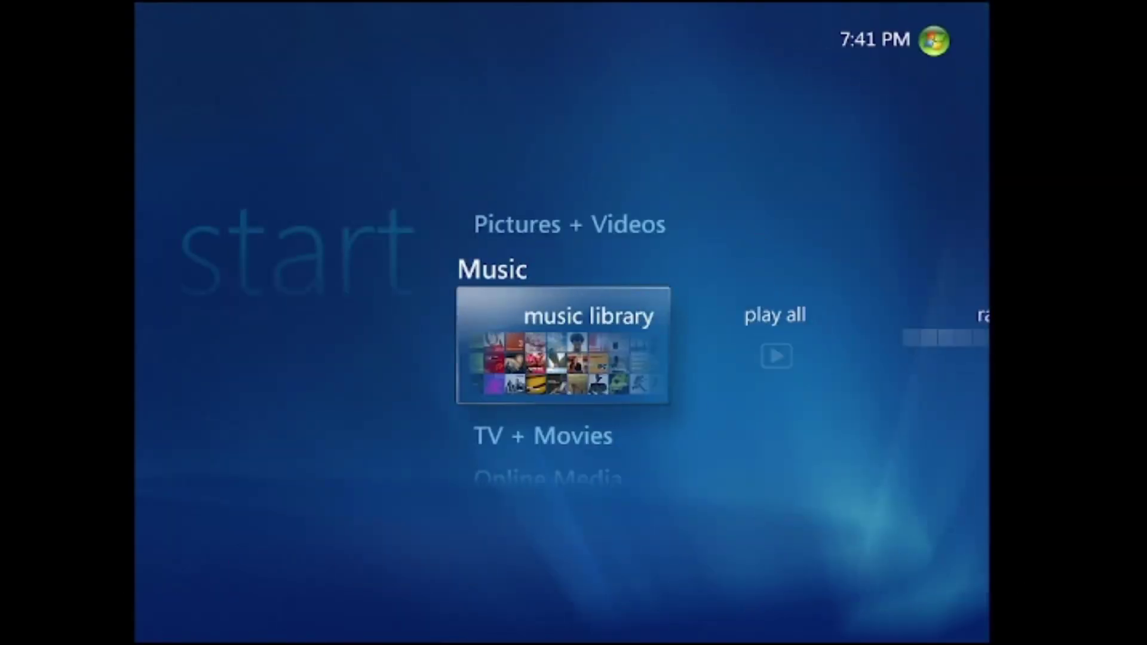
key("Return")
left_click(762, 563)
left_click(505, 136)
left_click(481, 137)
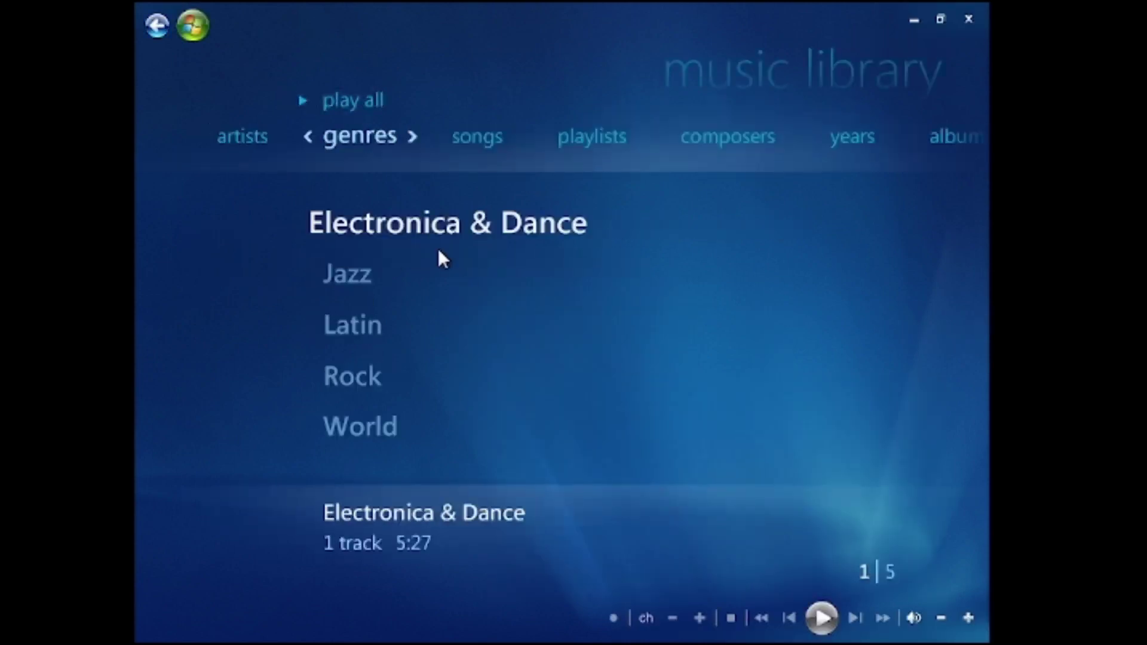
scroll(439, 217, "down", 1)
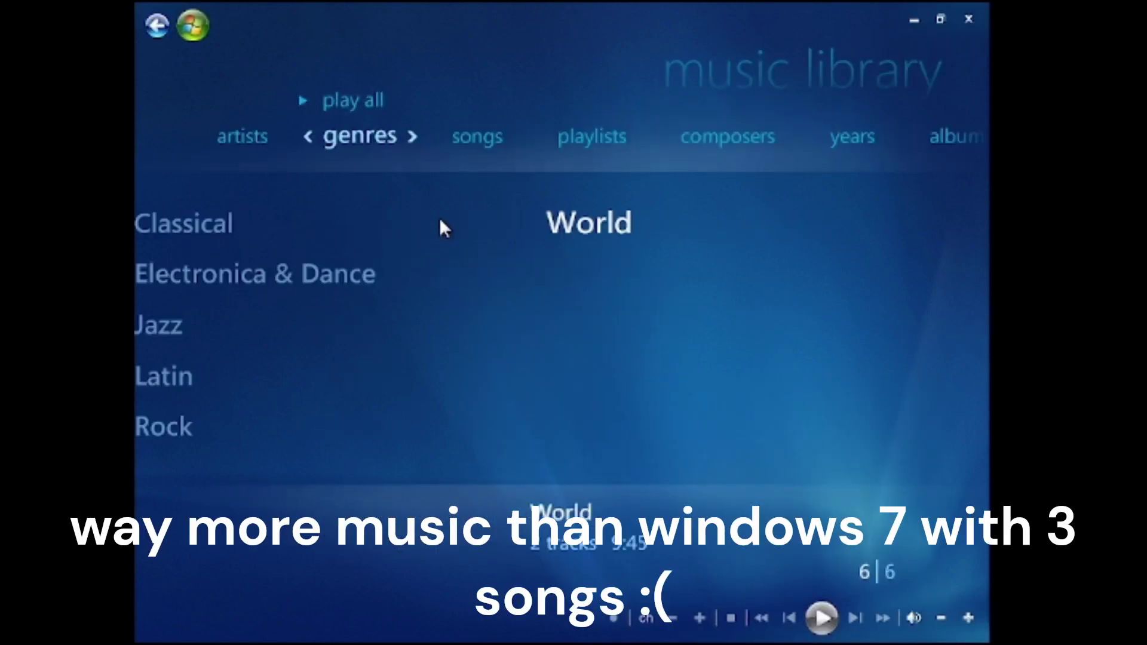
left_click(242, 218)
Play the Symphony No. 3 track from The Best of Beethoven with a visualization
left_click(418, 254)
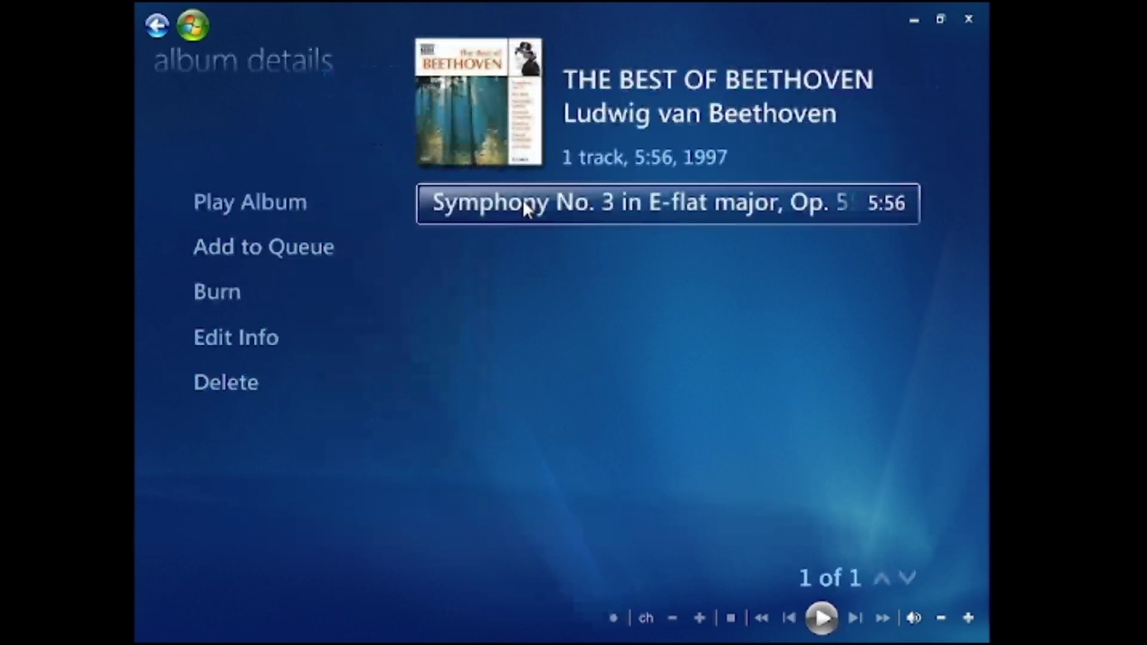
left_click(522, 203)
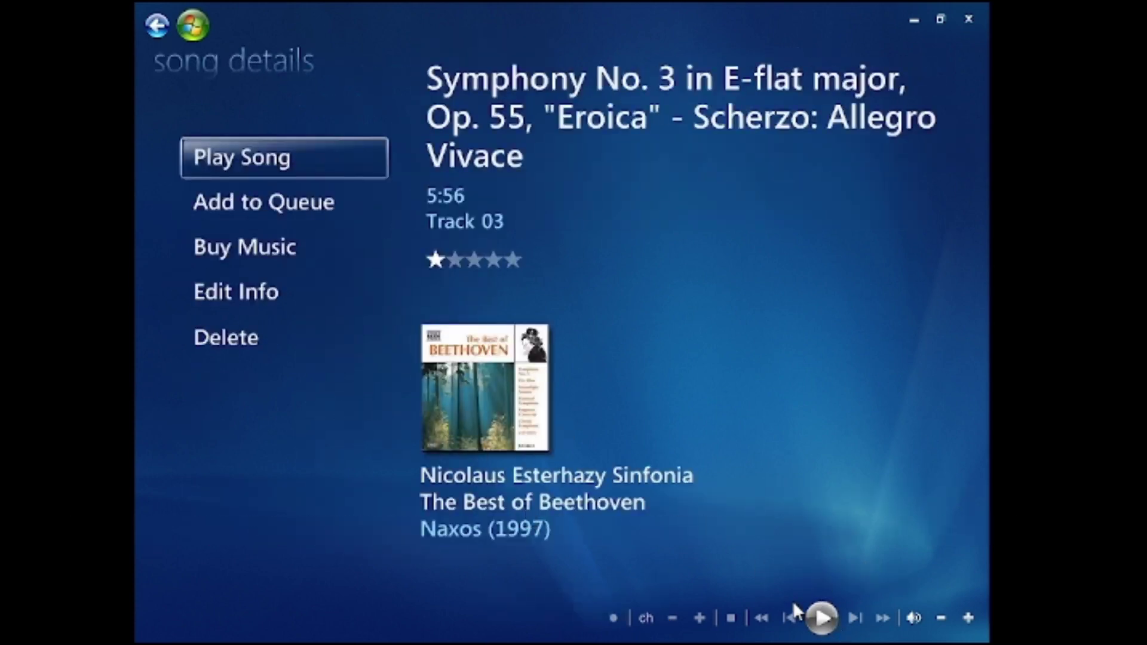
left_click(310, 174)
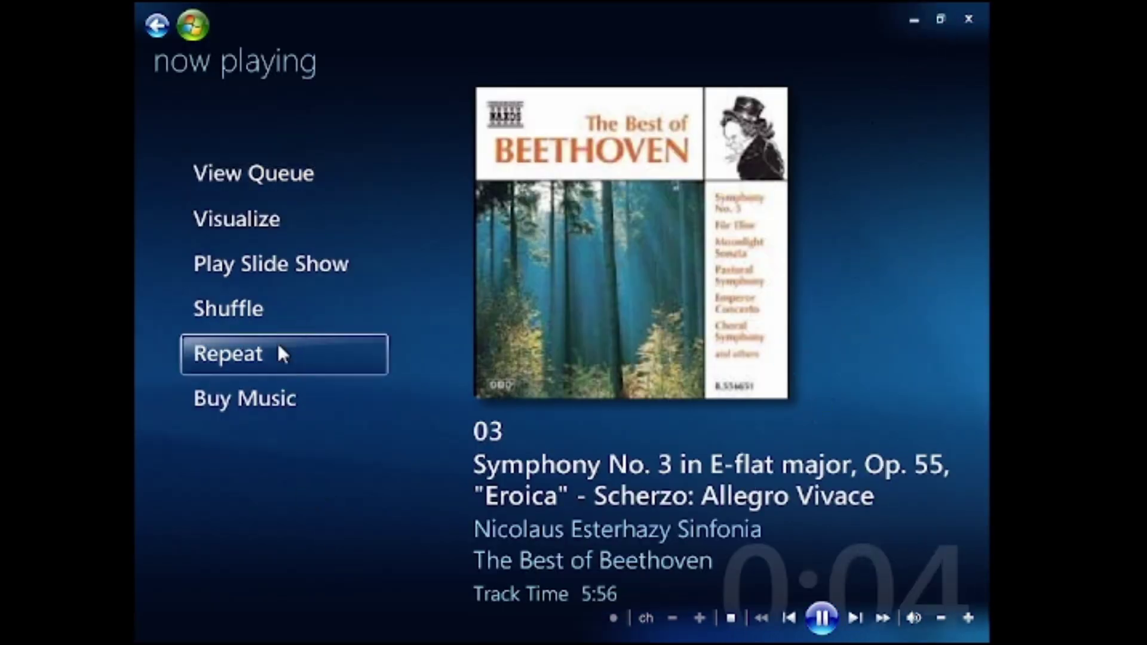
left_click(249, 224)
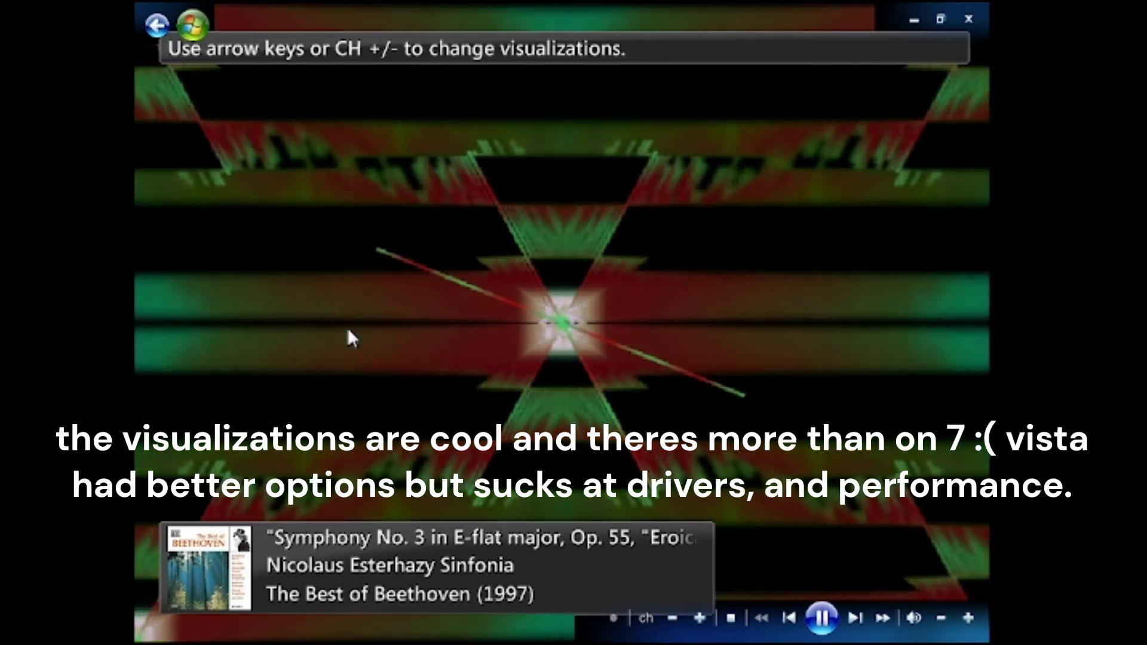
Cycle through several visualizations, including Battery: Randomization
key("Down")
key("Down")
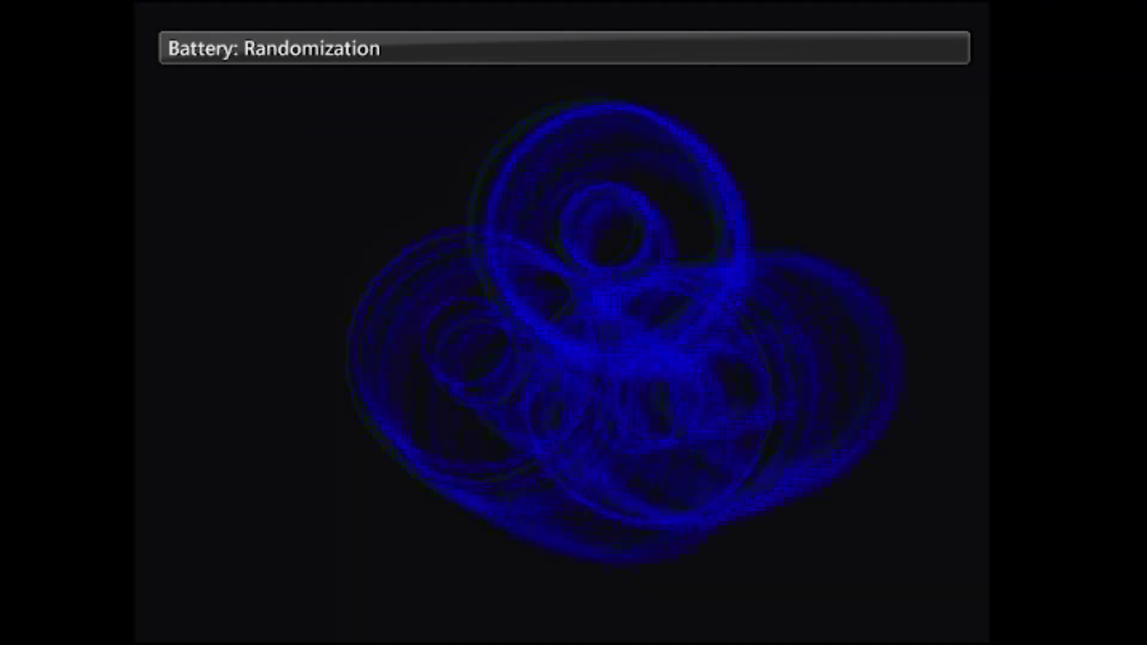
key("Up")
key("Up")
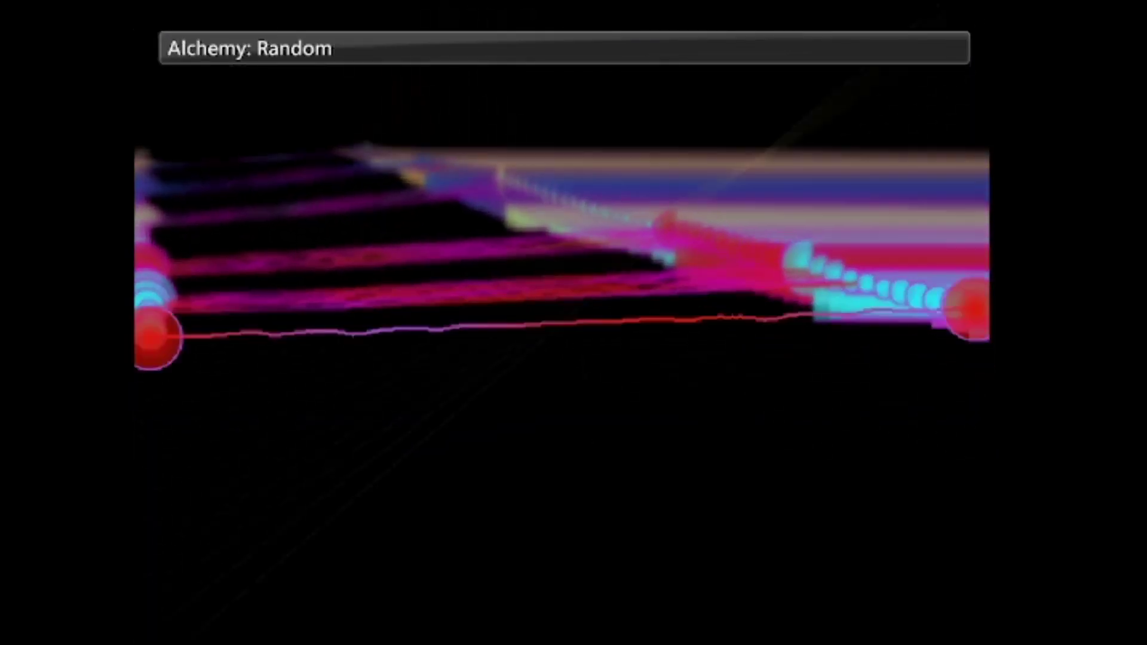
key("Down")
key("Down")
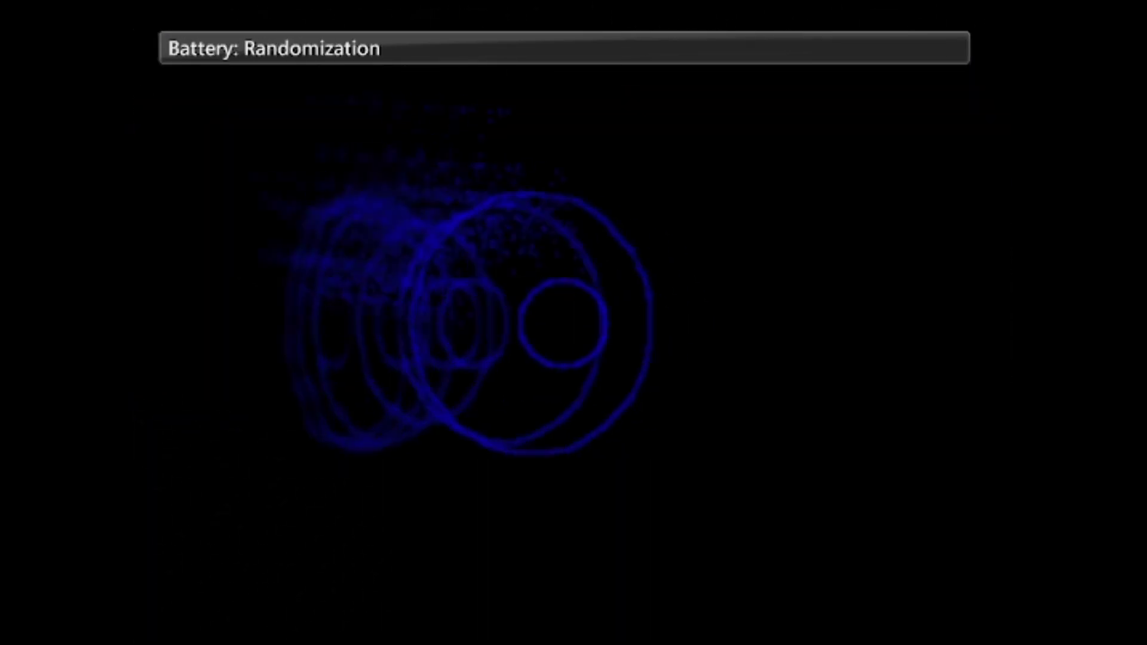
key("Up")
key("Up")
key("Down")
key("Up")
key("Right")
key("Left")
key("Right")
key("Right")
key("Left")
key("Right")
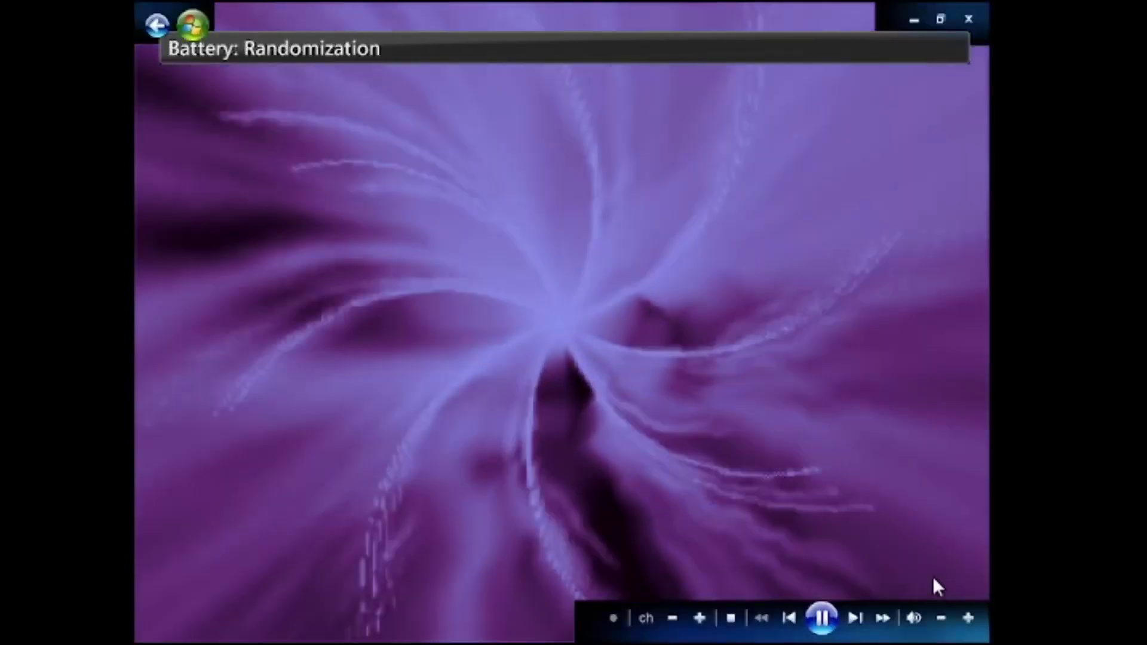
Return to Now Playing, try burning the music to disc, and cancel for lack of a recorder
key("BackSpace")
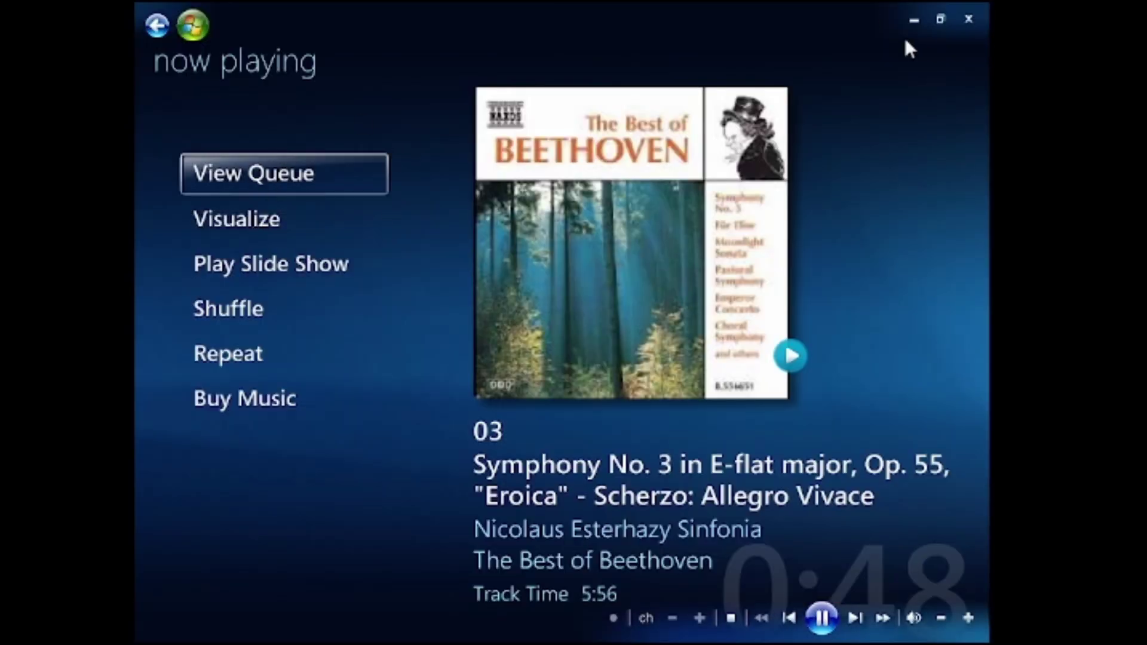
key("ctrl+d")
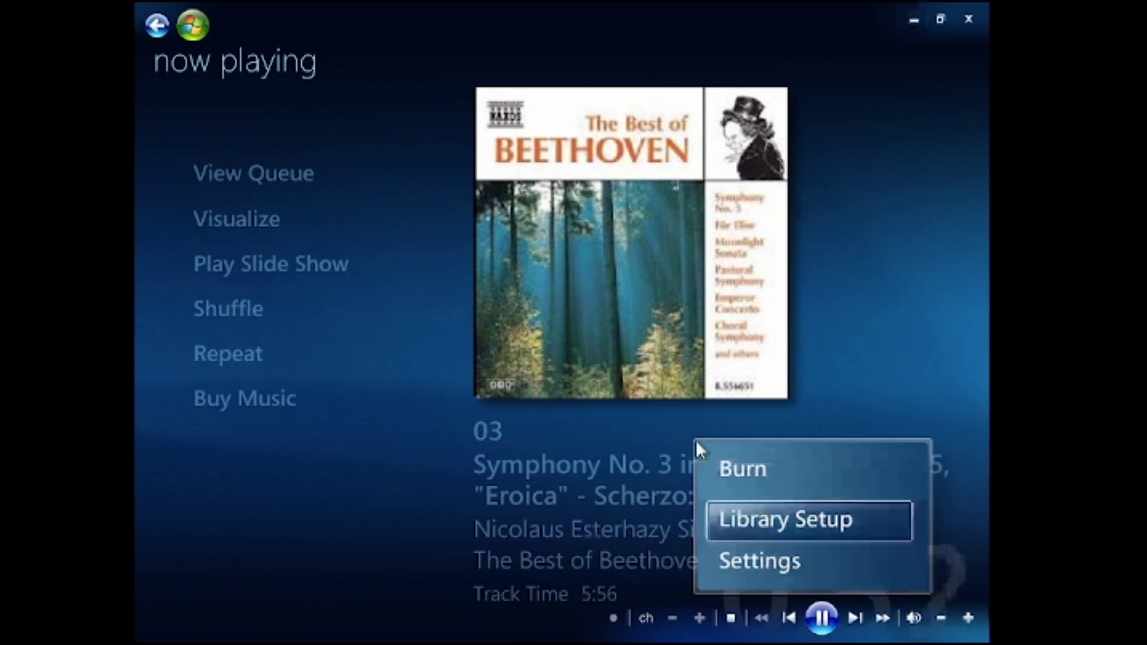
left_click(707, 477)
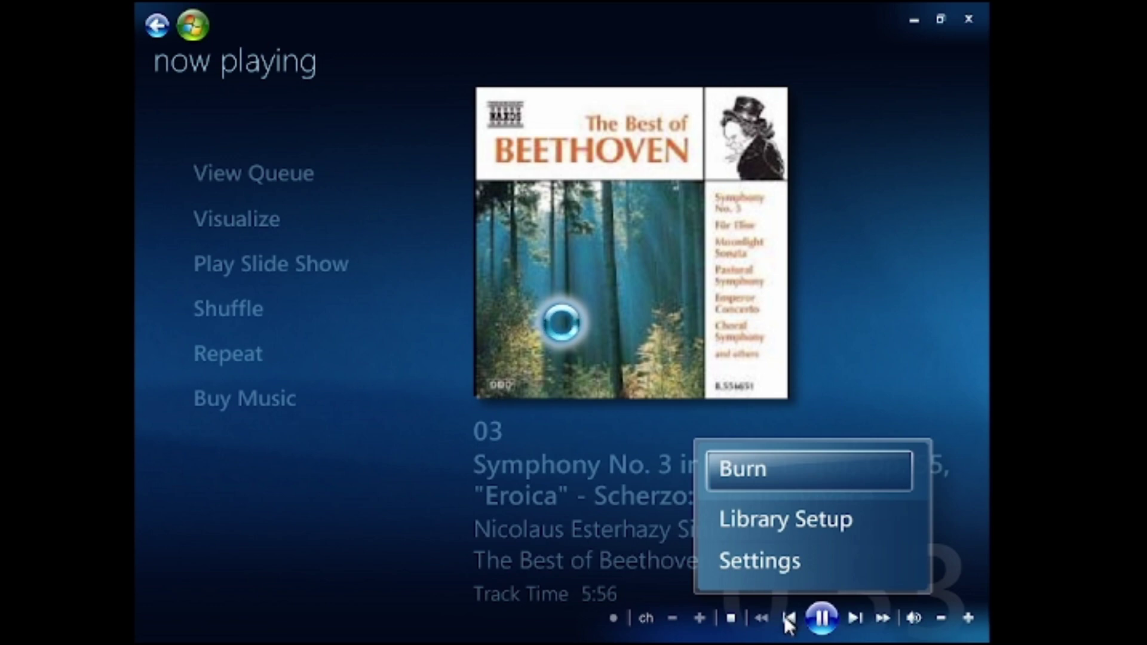
key("Return")
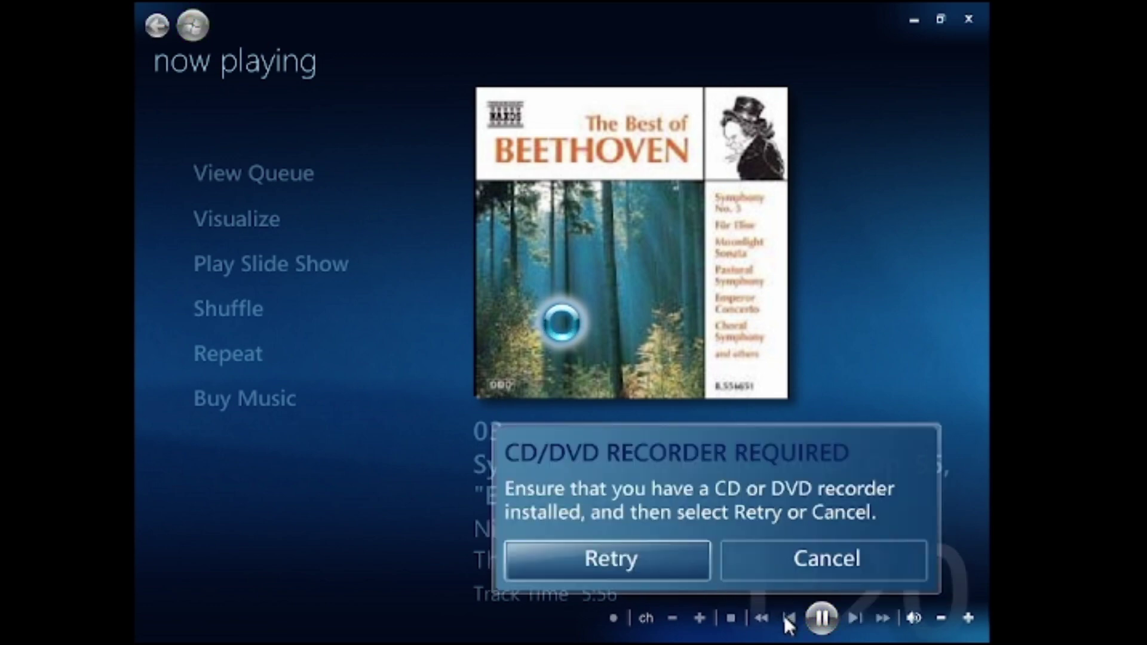
left_click(813, 569)
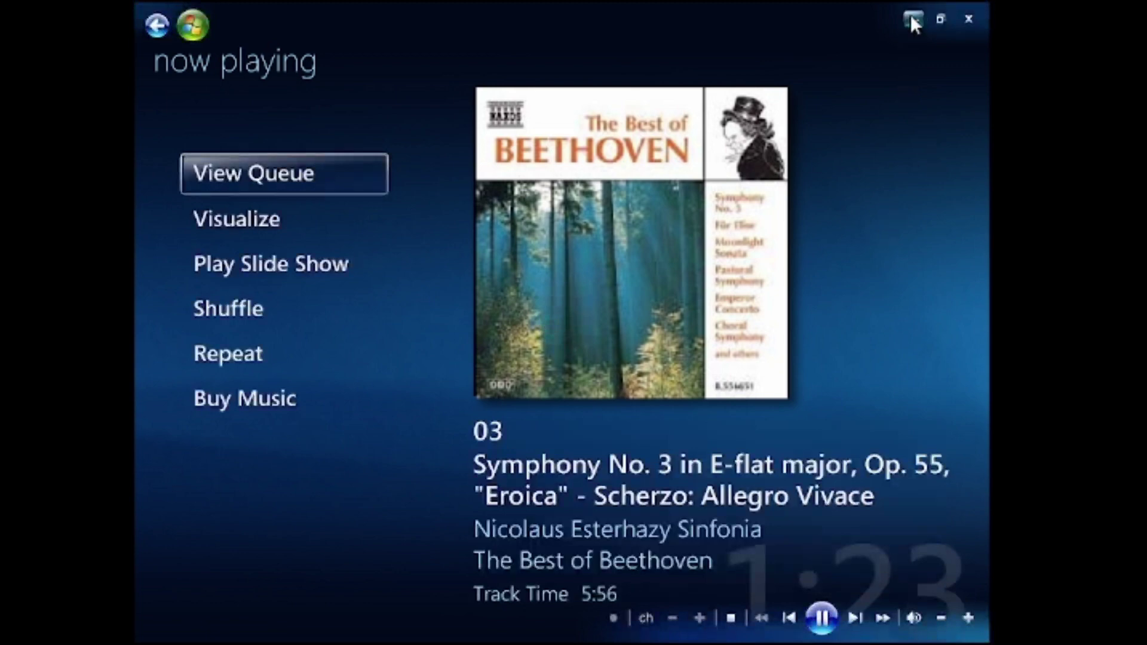
left_click(911, 20)
Move the New Folder to the top row and rename it Vista!
left_click_drag(253, 305, 239, 84)
right_click(239, 41)
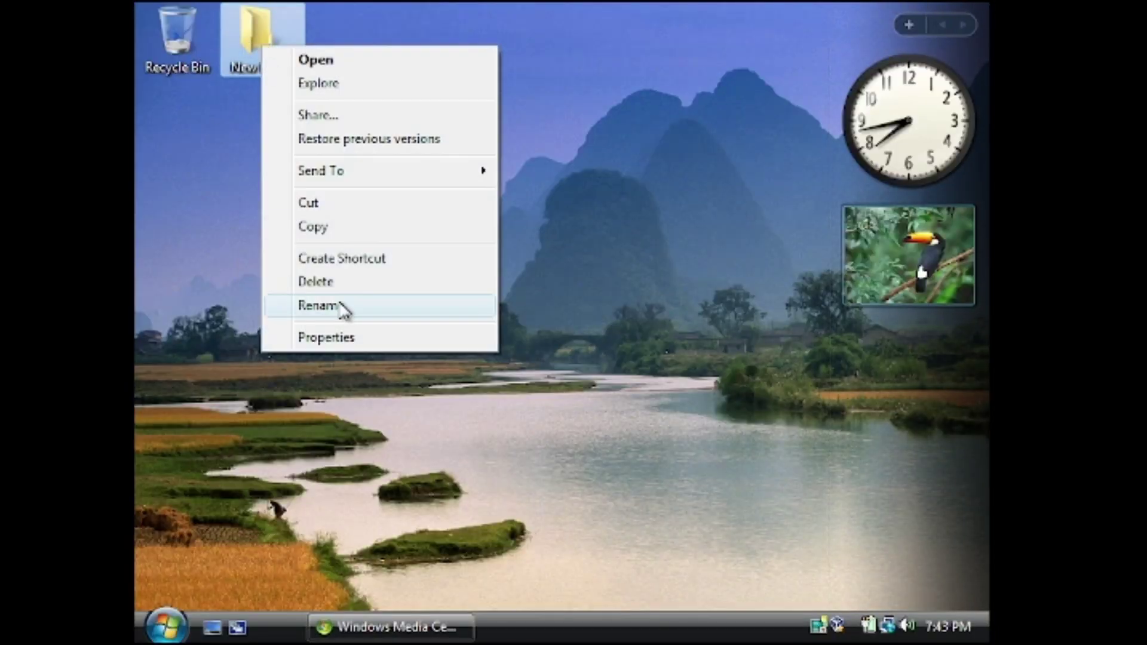
left_click(338, 306)
type("vista!")
key("Return")
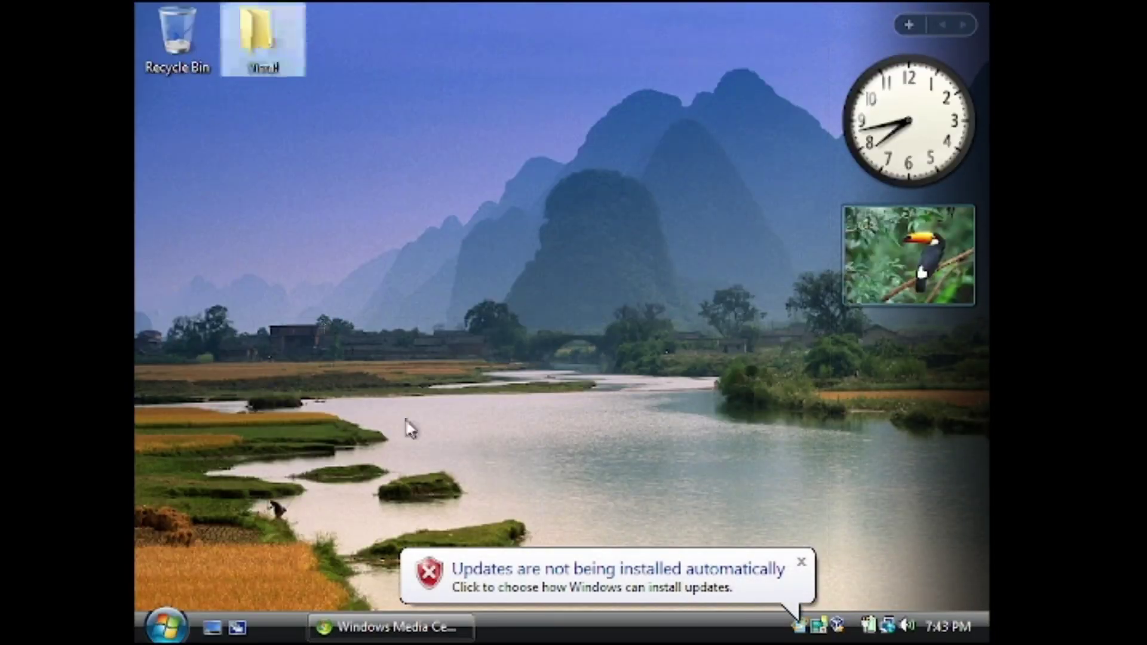
Postpone choosing how Windows updates are installed and approve the permission prompt
left_click(541, 593)
left_click(693, 442)
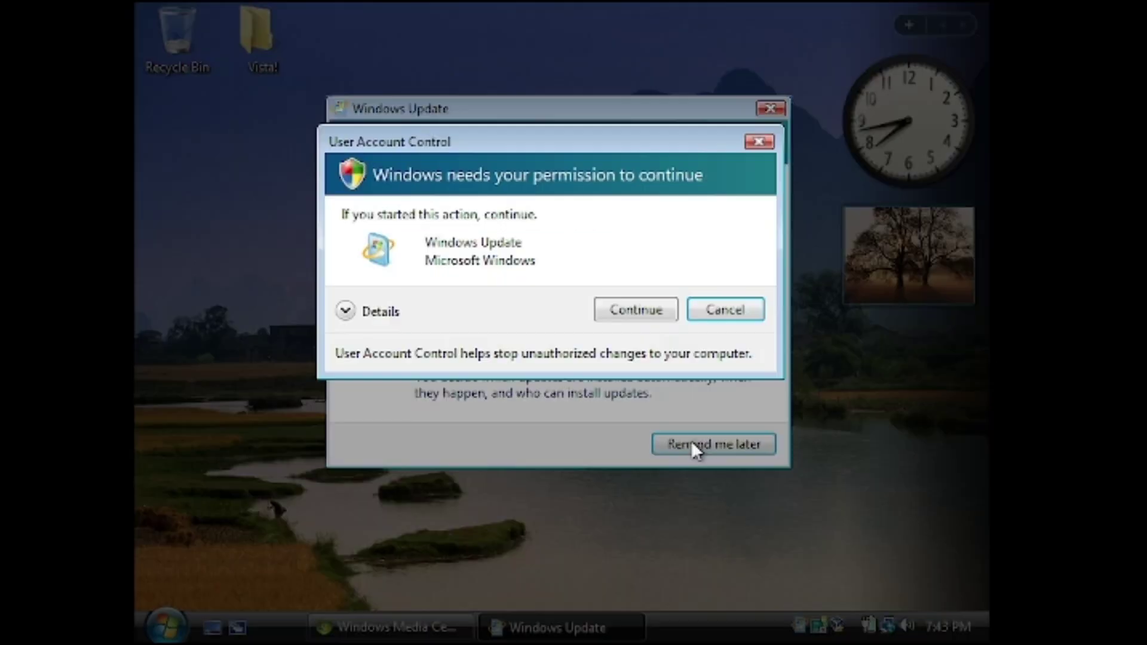
left_click(639, 311)
Create a zipped folder named Compressed Vista! and move it to the top row
right_click(392, 288)
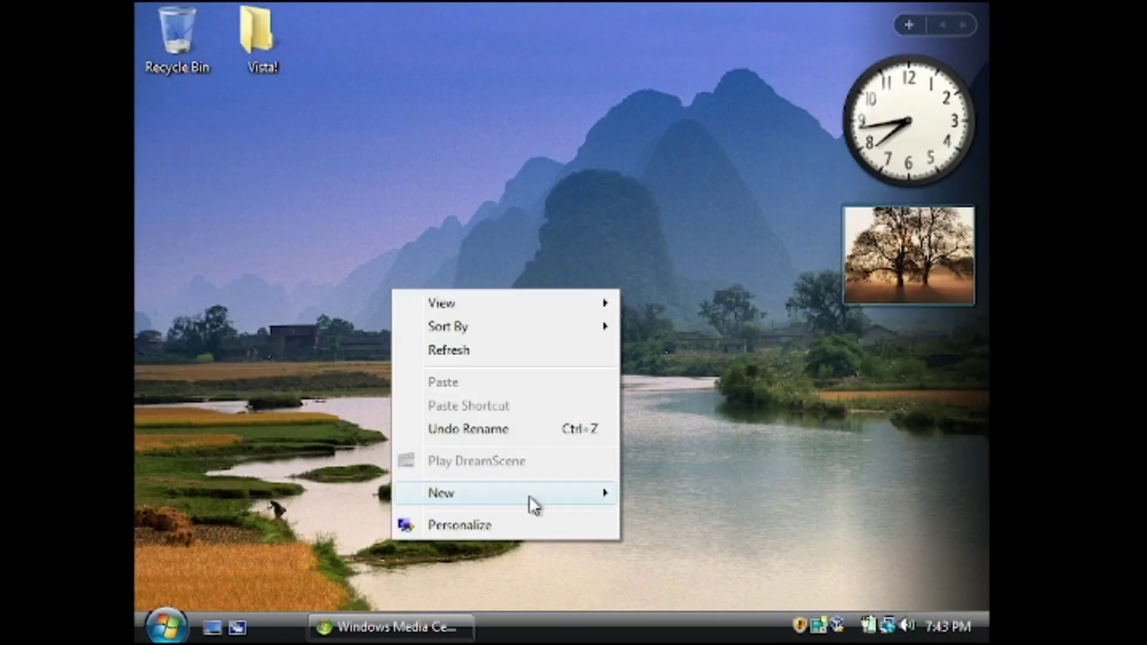
mouse_move(526, 493)
left_click(692, 470)
type("Compre")
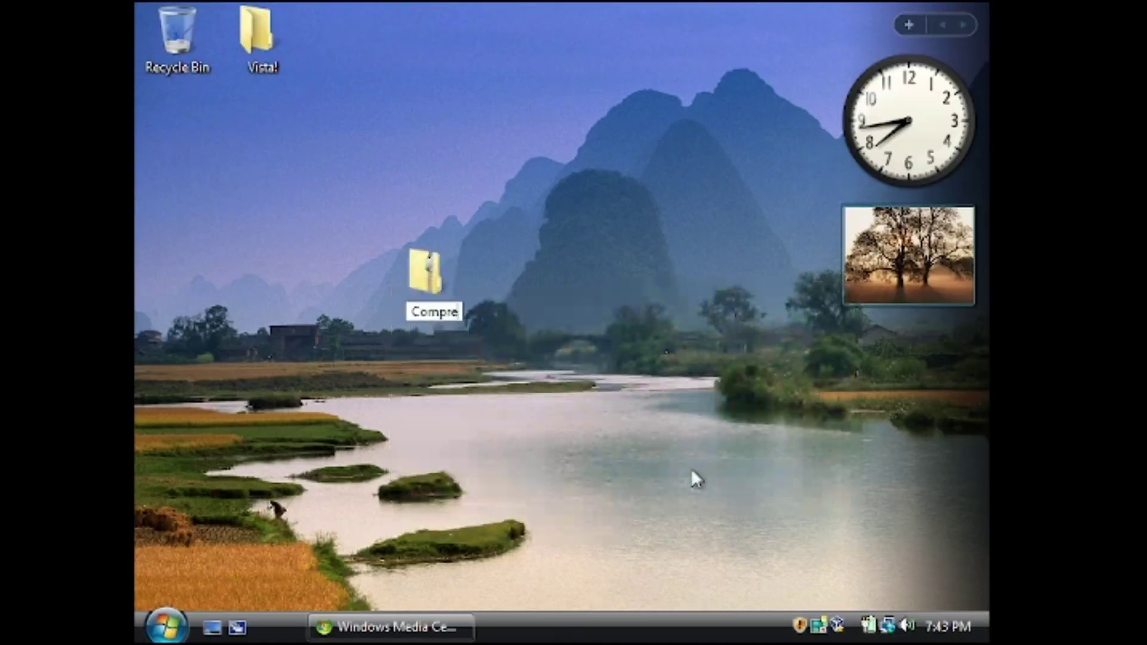
type("ssed Vista!")
key("Return")
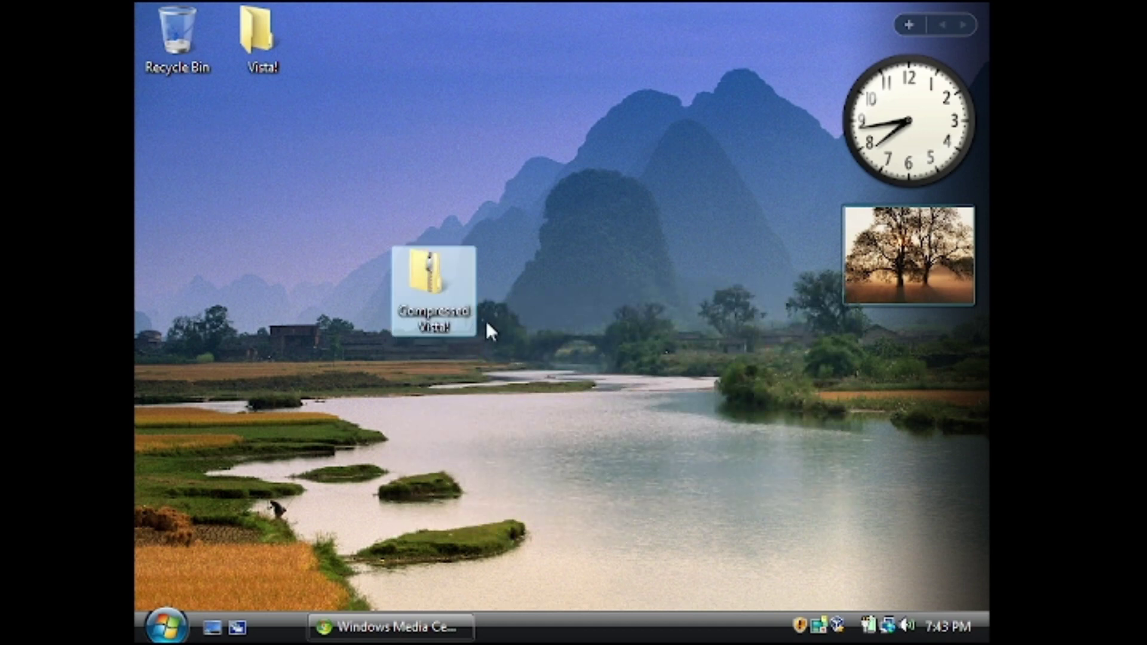
left_click_drag(376, 182, 366, 192)
Create a new contact and fill in its first, middle and last names and personal title
right_click(373, 328)
mouse_move(547, 536)
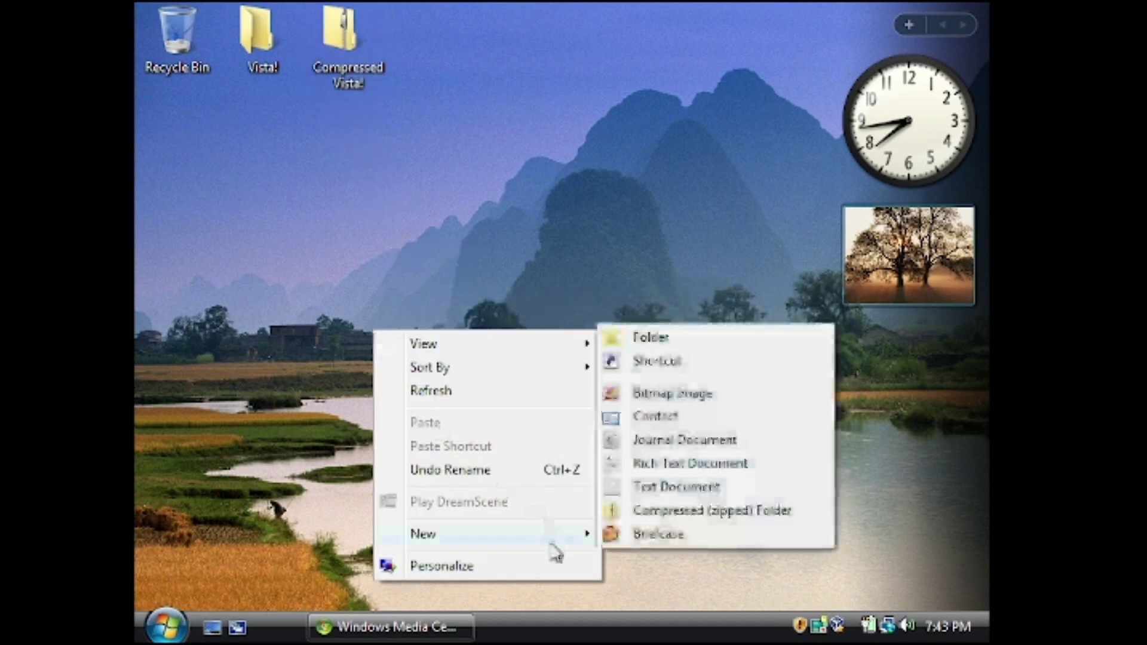
left_click(650, 412)
type("John")
left_click(520, 219)
type("Johnson")
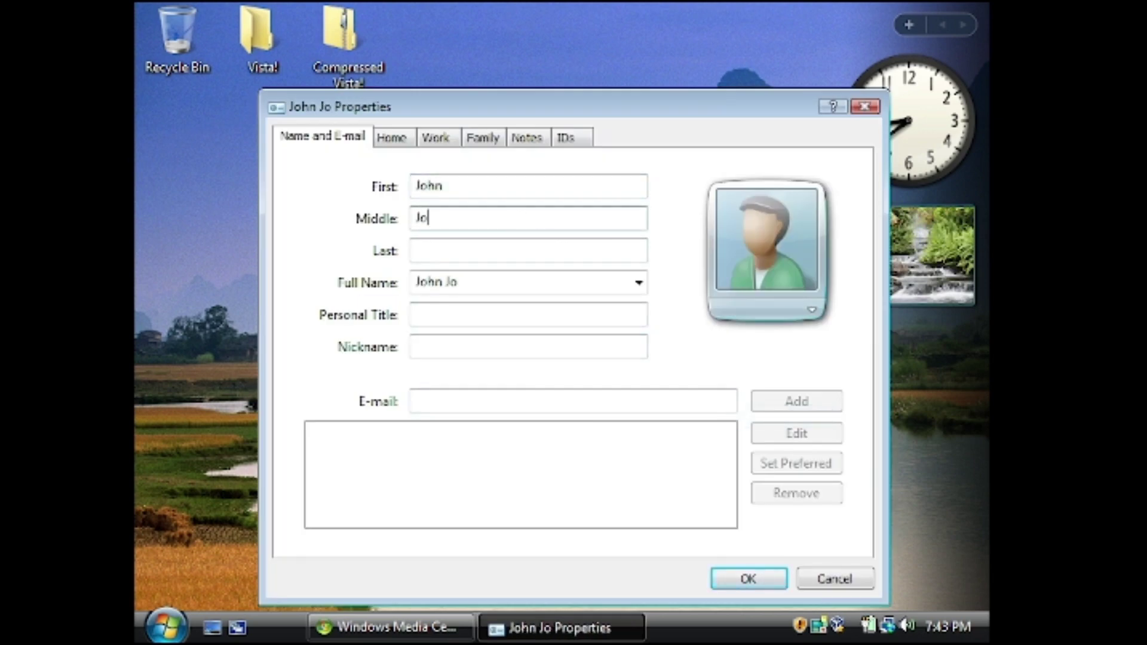
left_click(523, 247)
type("Doe")
left_click(520, 315)
type("J.D.")
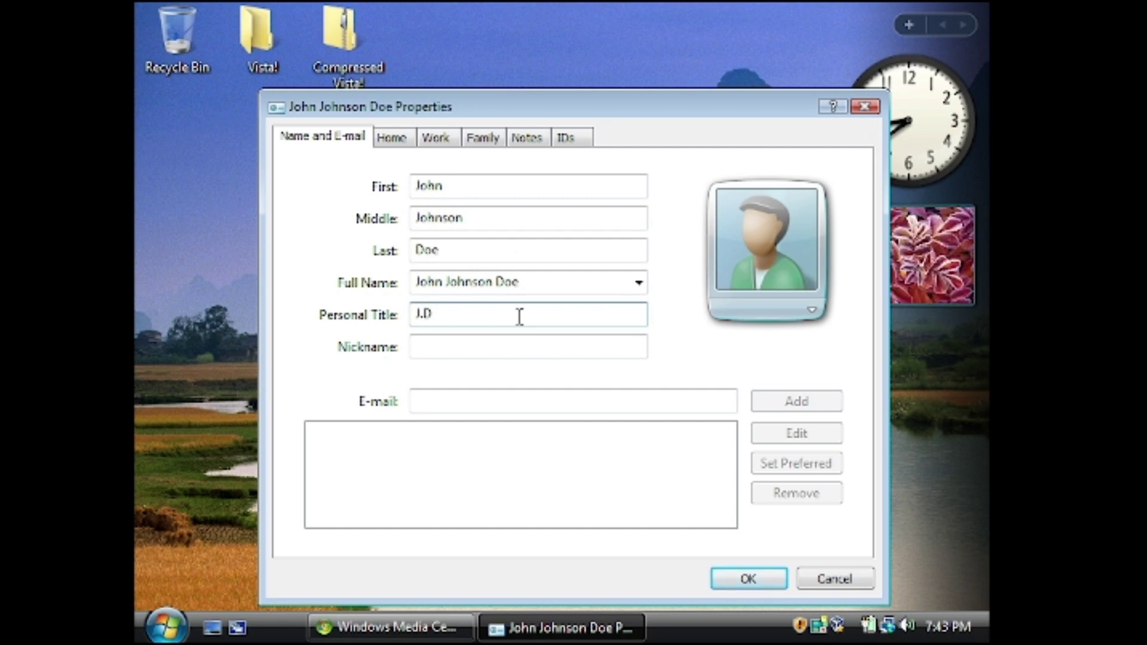
Set the Garden sample picture as the contact's photo
left_click(738, 276)
left_click(781, 346)
double_click(504, 278)
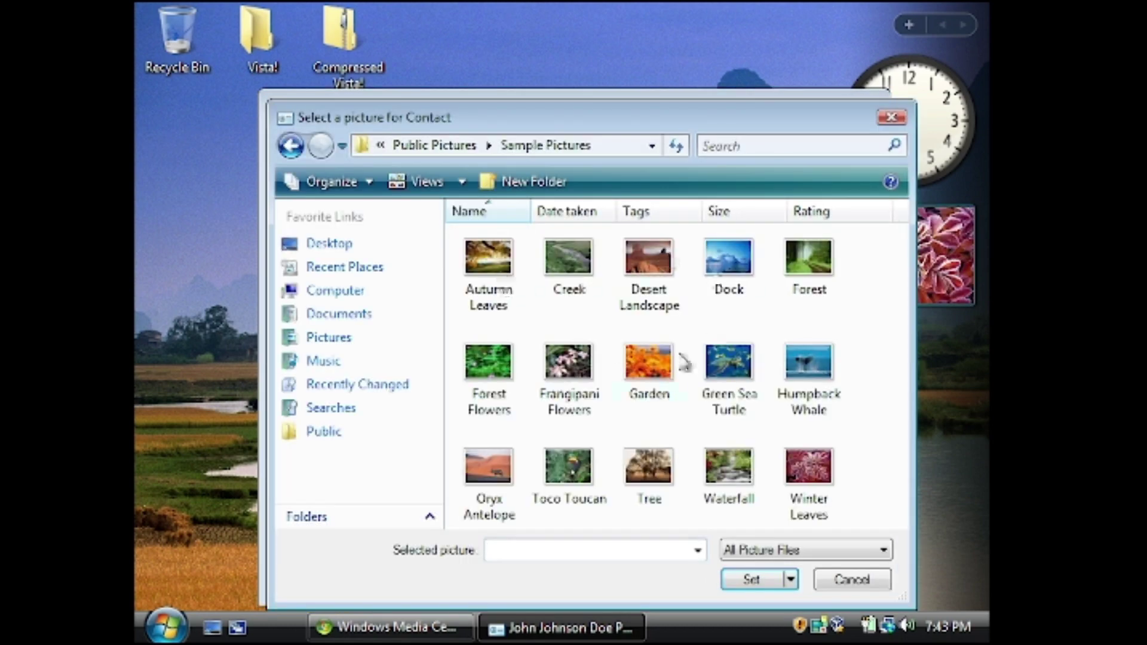
double_click(647, 366)
Add the contact's e-mail address and save the contact
left_click(453, 354)
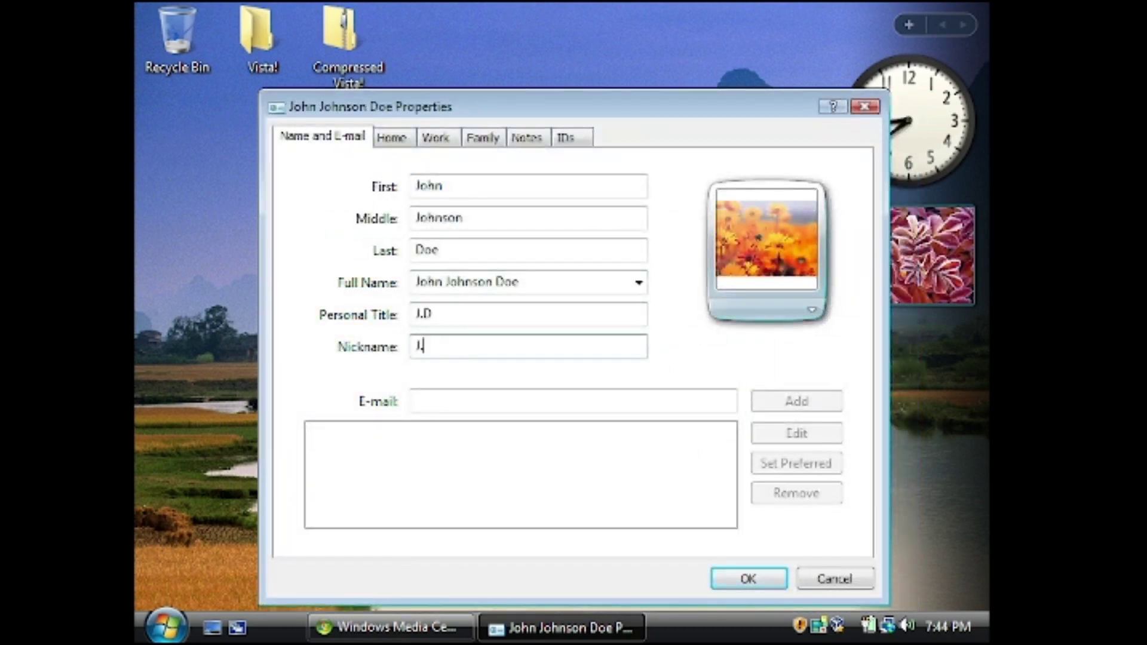
left_click(492, 402)
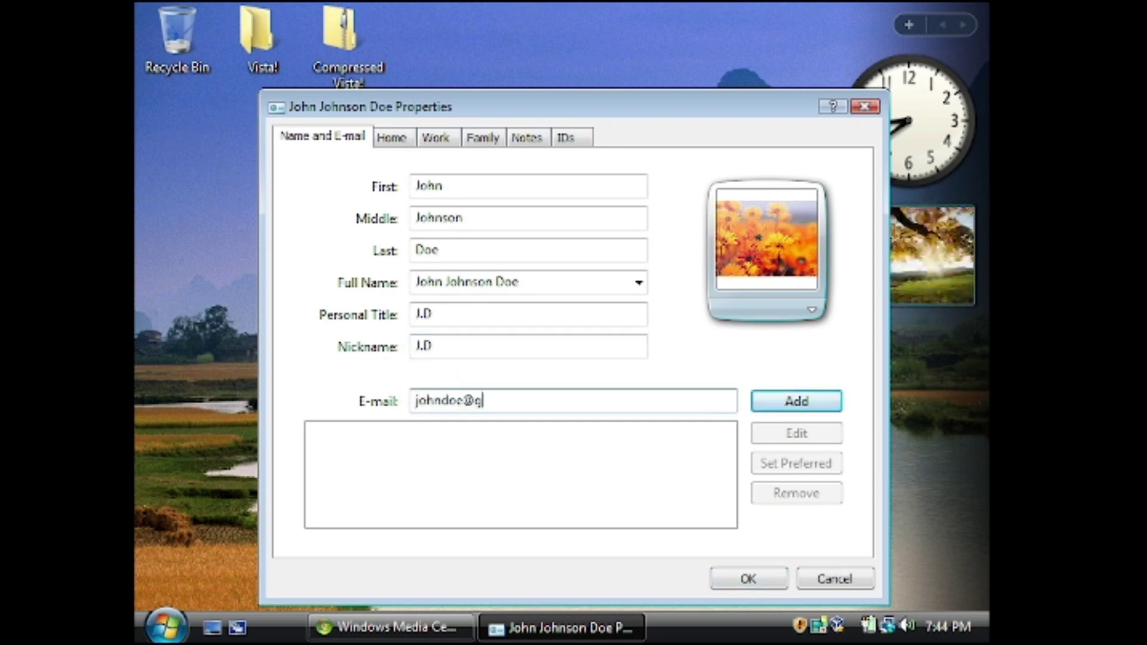
left_click(796, 401)
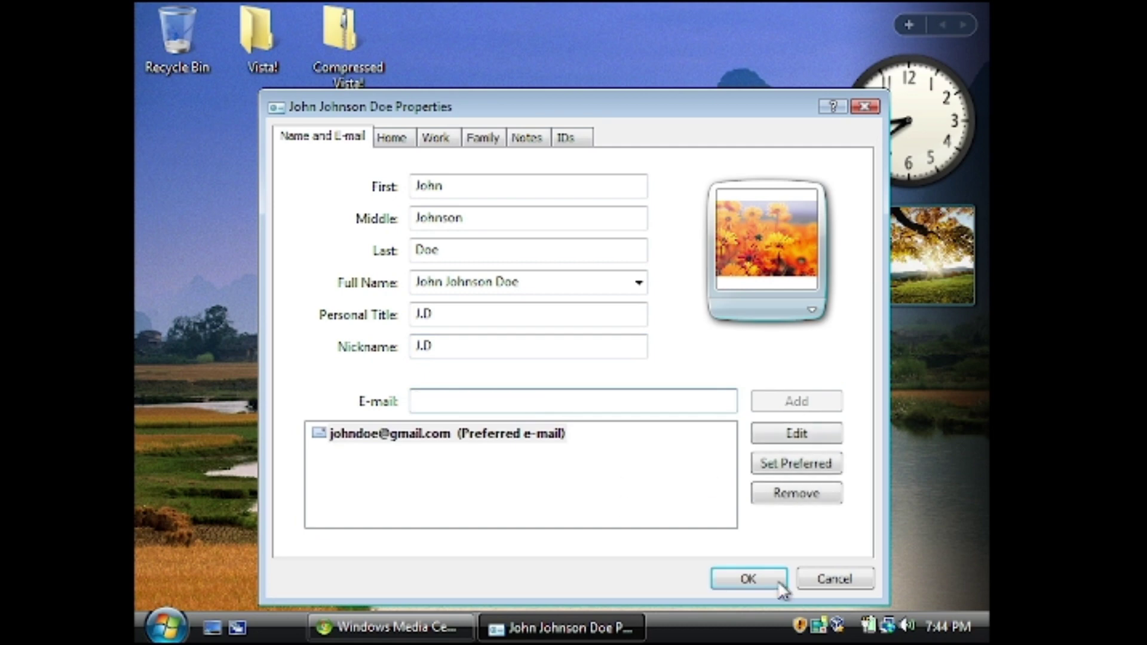
left_click(749, 578)
Move the contact icon to the top row and review its Work, Family, Notes and Digital IDs tabs
left_click_drag(191, 166, 418, 57)
double_click(419, 57)
left_click(402, 77)
left_click(445, 78)
left_click(488, 78)
left_click(528, 78)
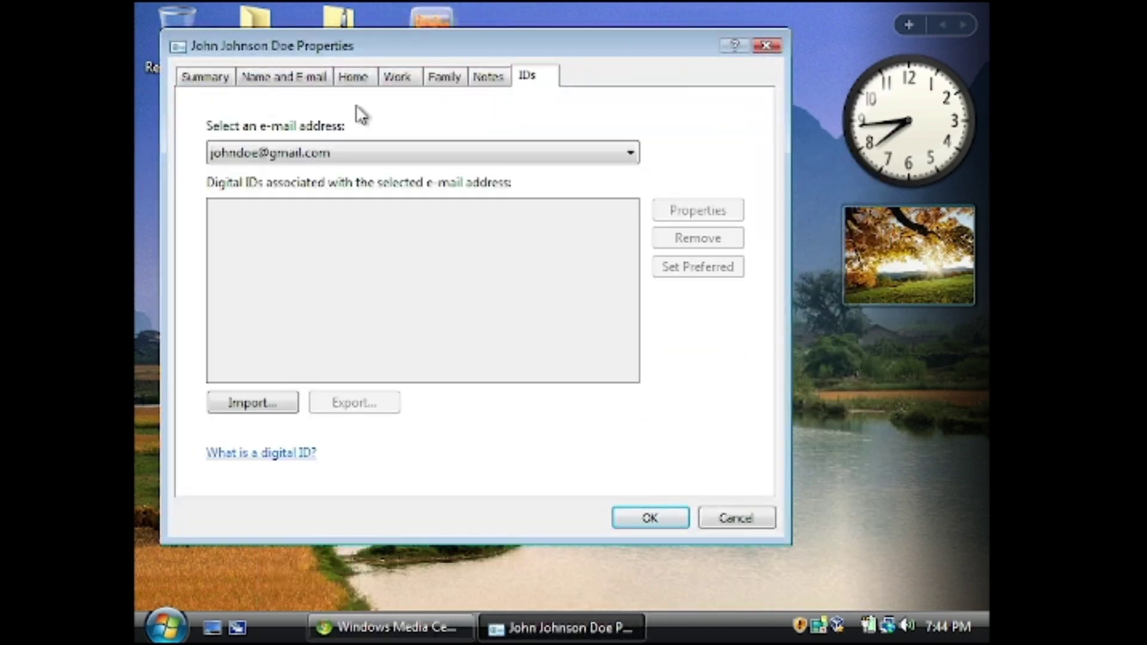
Close the contact and create a new briefcase named Work on the desktop
left_click(766, 45)
right_click(518, 275)
mouse_move(719, 489)
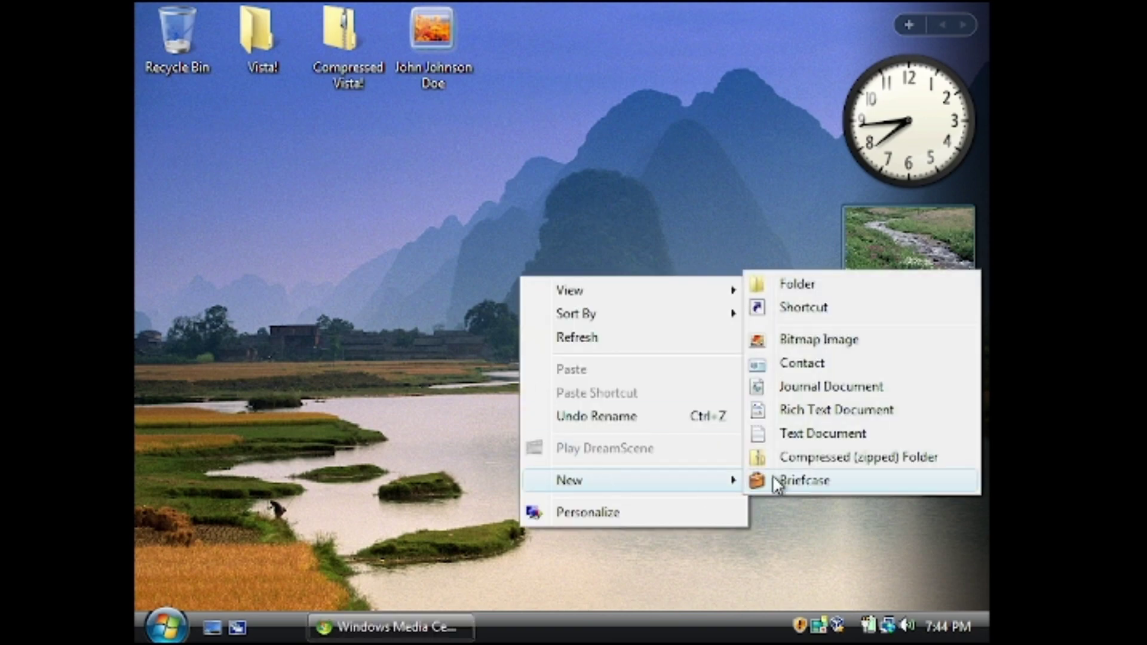
left_click(789, 478)
key("BackSpace")
type("Work")
key("Return")
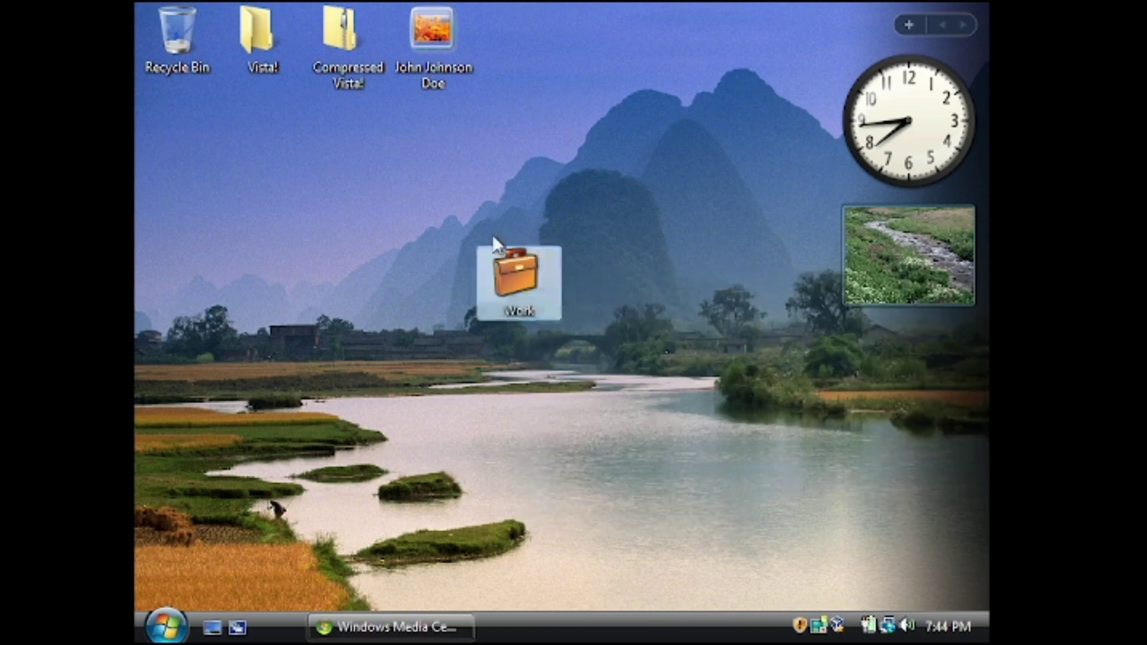
Open the Work briefcase, dismiss its introduction, and move it into the top row
double_click(517, 275)
left_click(687, 325)
left_click(974, 13)
left_click_drag(518, 276, 505, 27)
Create a new text document named WORD and open it in Notepad
right_click(406, 266)
mouse_move(514, 475)
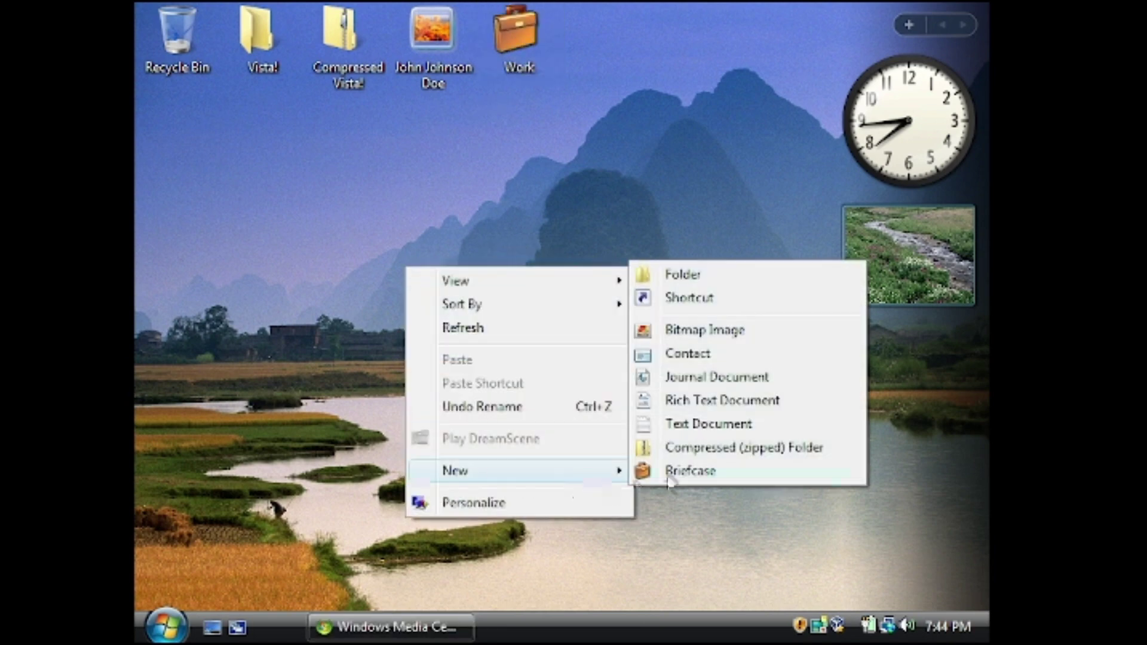
left_click(666, 424)
type("WORD")
key("Return")
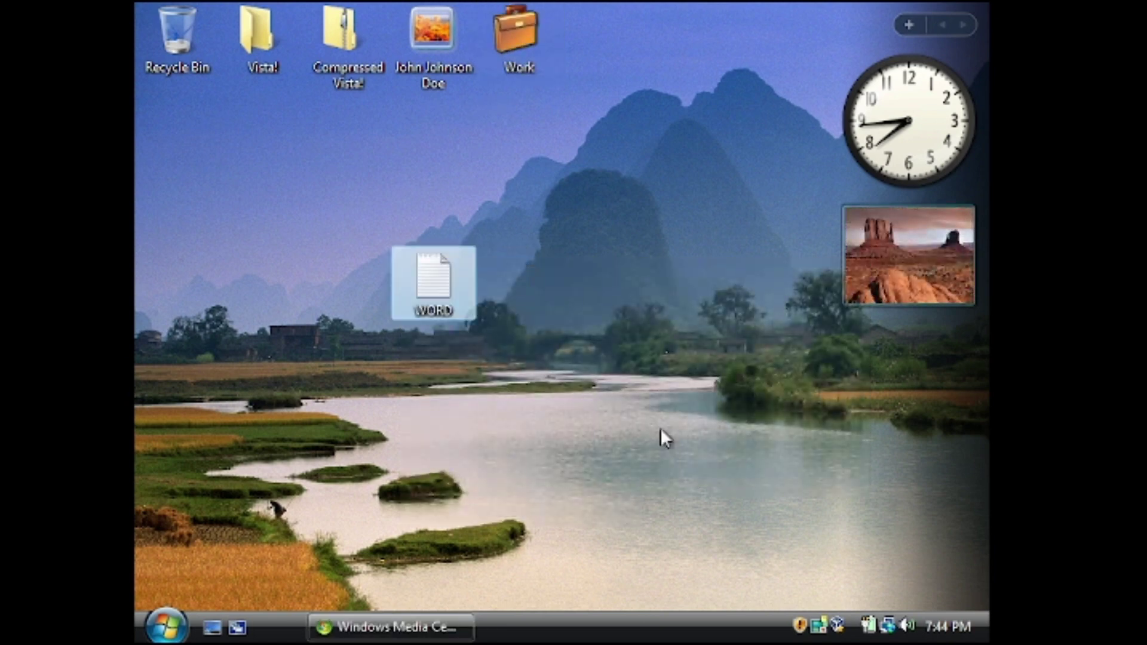
key("Return")
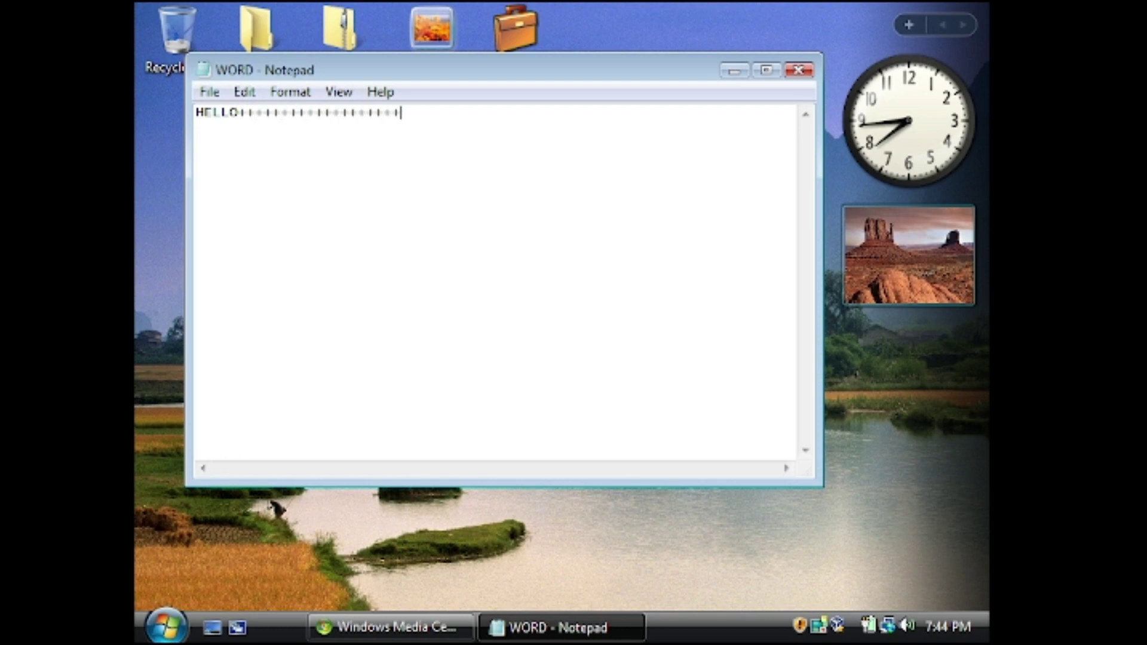
Turn on Notepad's status bar, close WORD without saving, and move its icon to the top row
key("BackSpace")
left_click(338, 91)
left_click(350, 119)
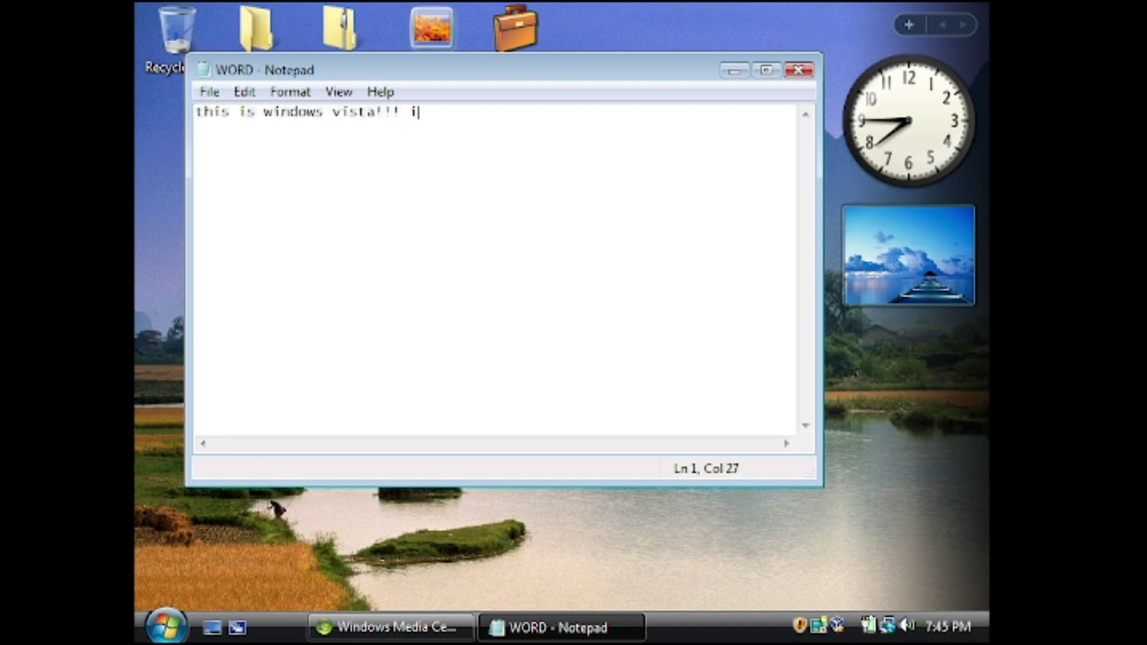
left_click(798, 70)
left_click(604, 331)
left_click_drag(432, 275, 468, 244)
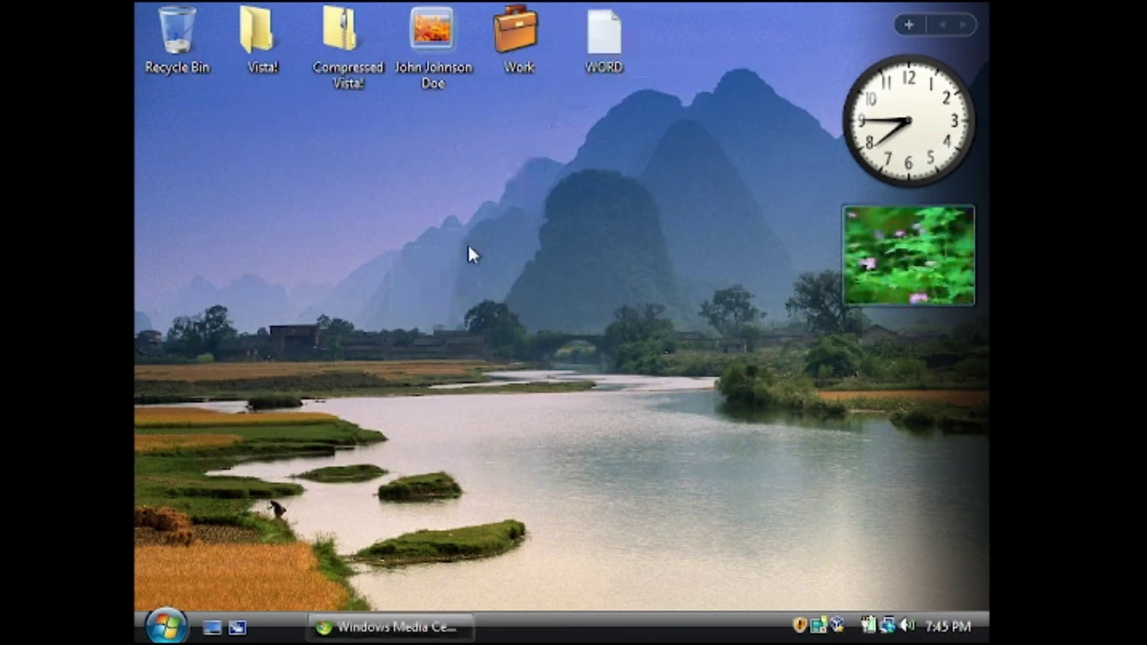
Start the Windows Live Messenger download in Internet Explorer and run connection diagnostics, which find no problem
left_click(174, 634)
left_click(263, 367)
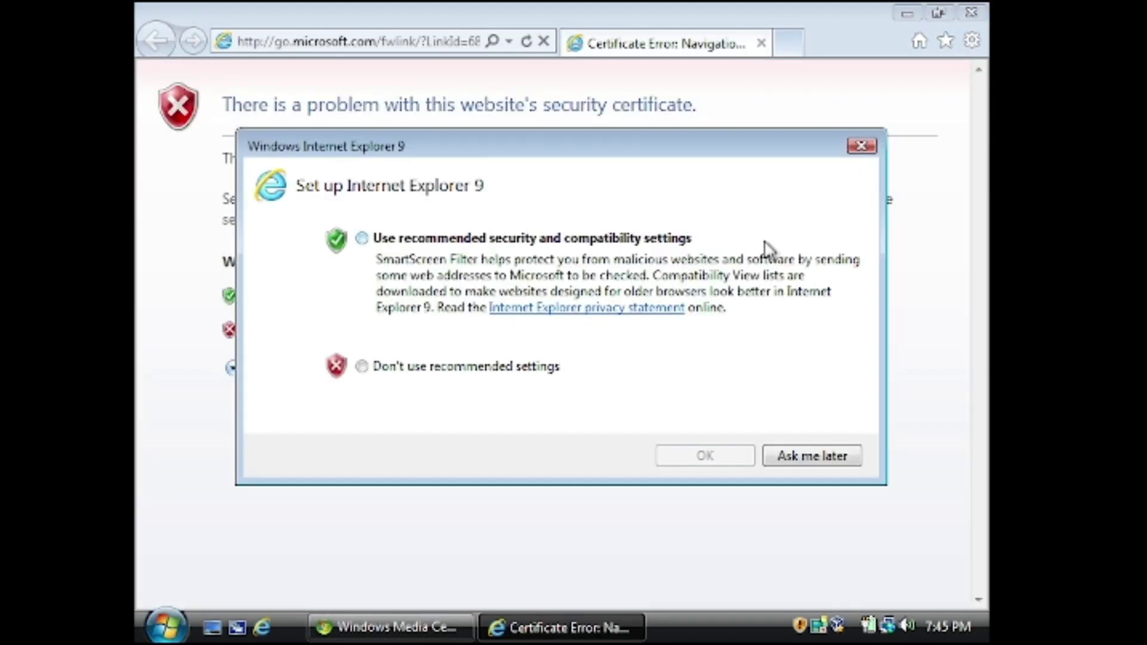
left_click(867, 147)
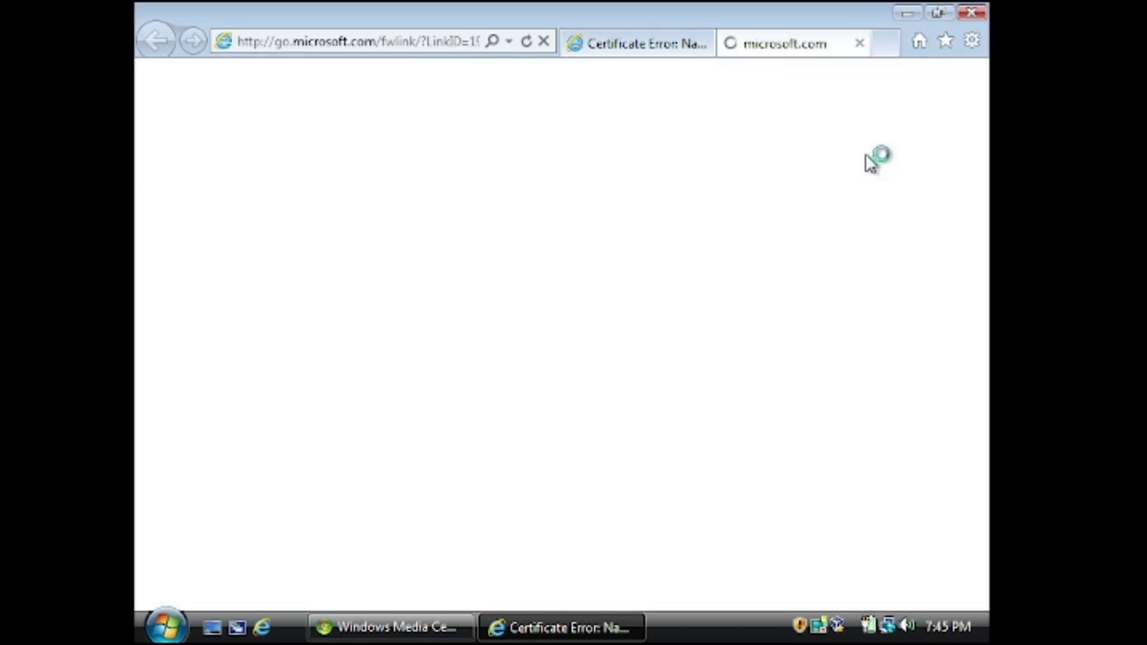
left_click(412, 205)
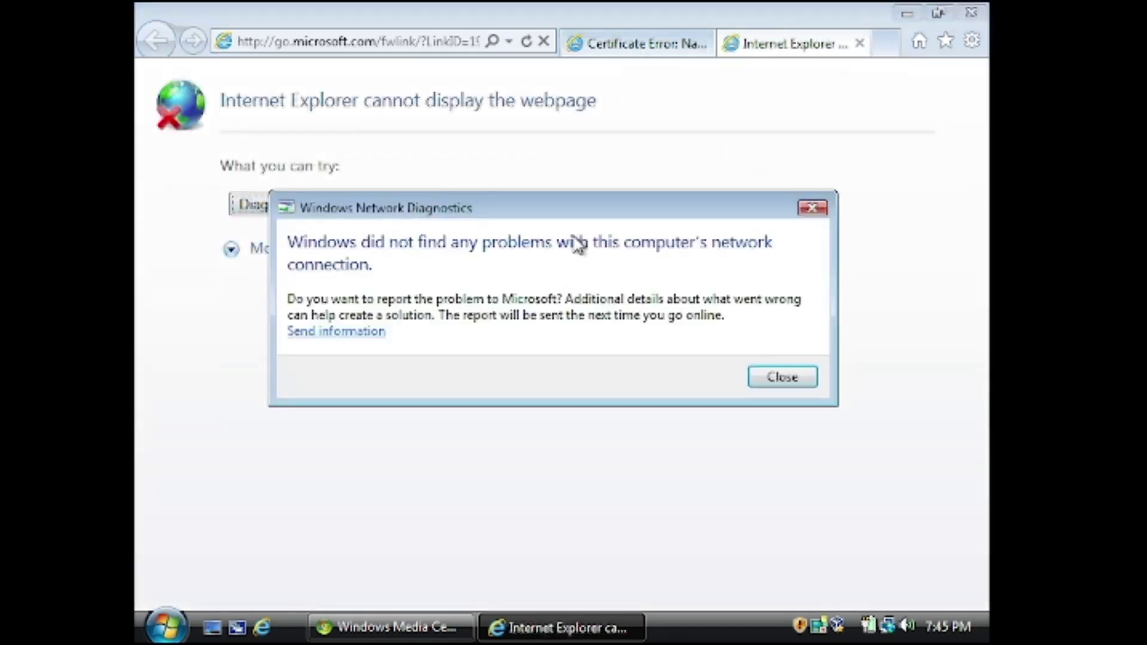
left_click(813, 377)
Close all browser tabs, relaunch Internet Explorer and rerun Diagnose Connection Problems
left_click(972, 12)
left_click(490, 367)
left_click(558, 323)
left_click(261, 627)
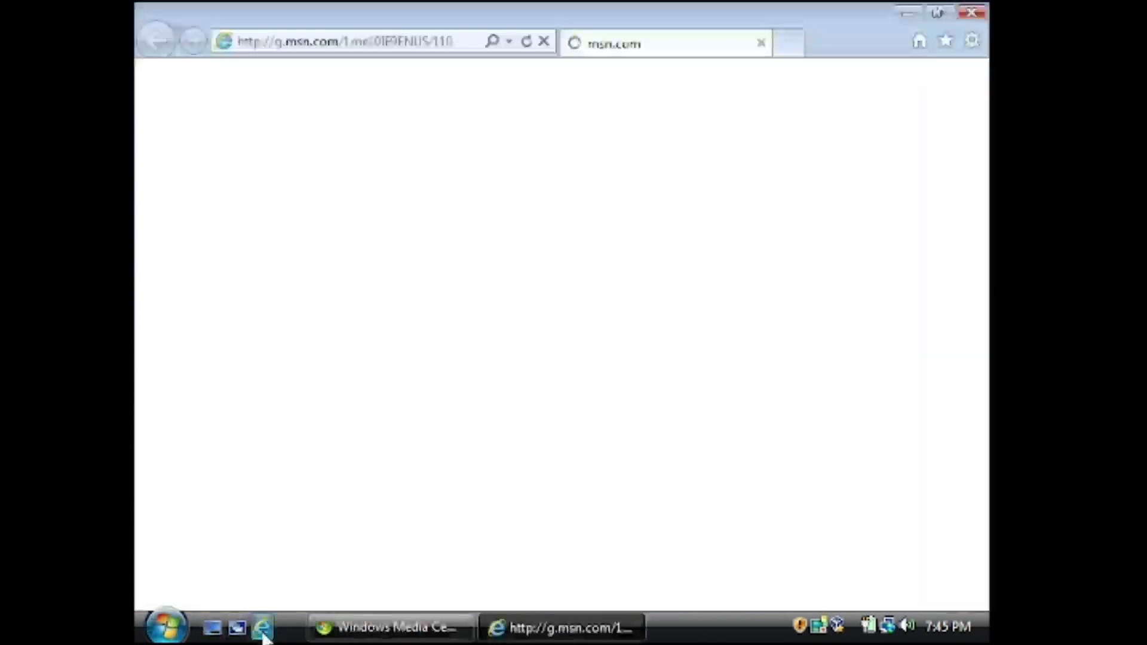
left_click(377, 207)
left_click(794, 381)
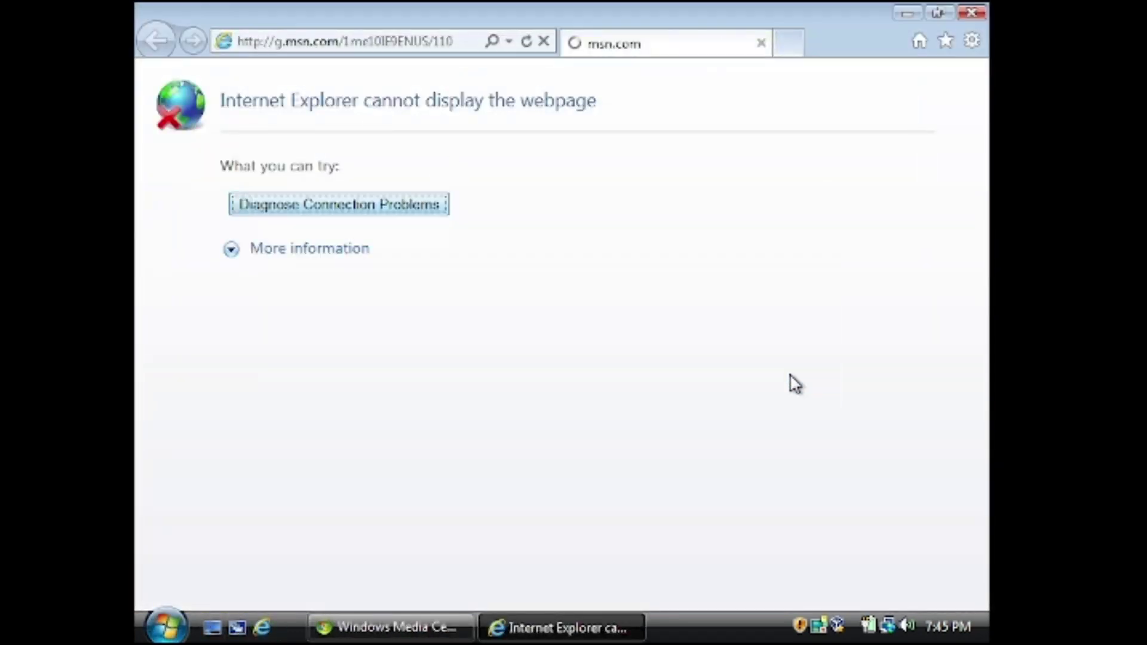
Check the full network map in Network and Sharing Center, unavailable on a public network, then close it
left_click(887, 625)
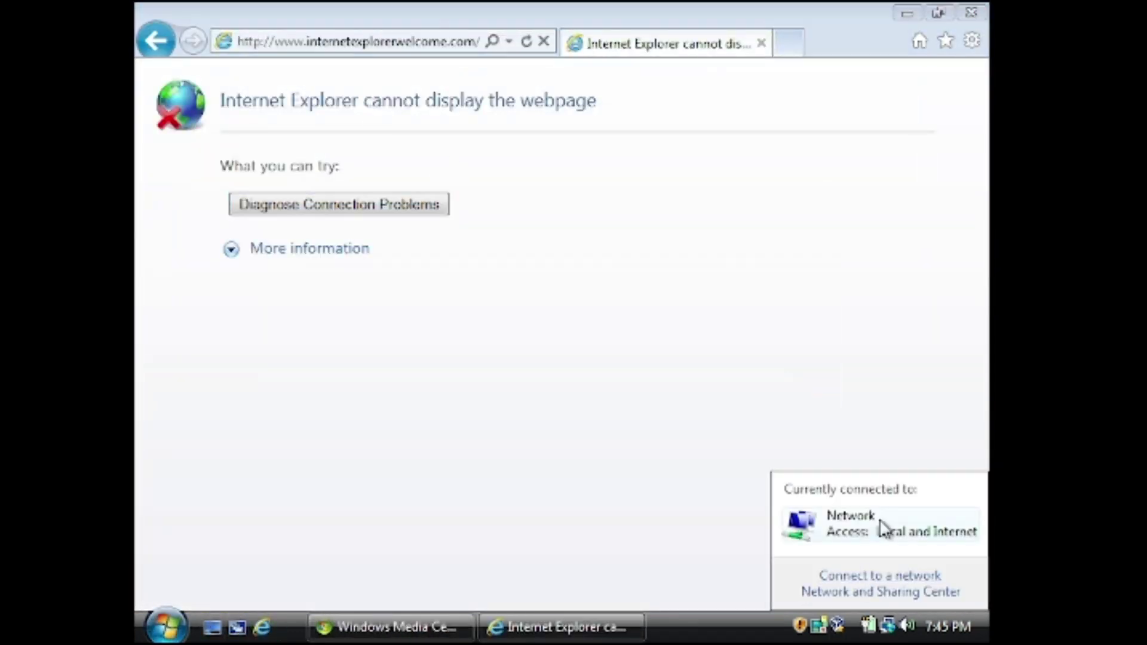
left_click(836, 545)
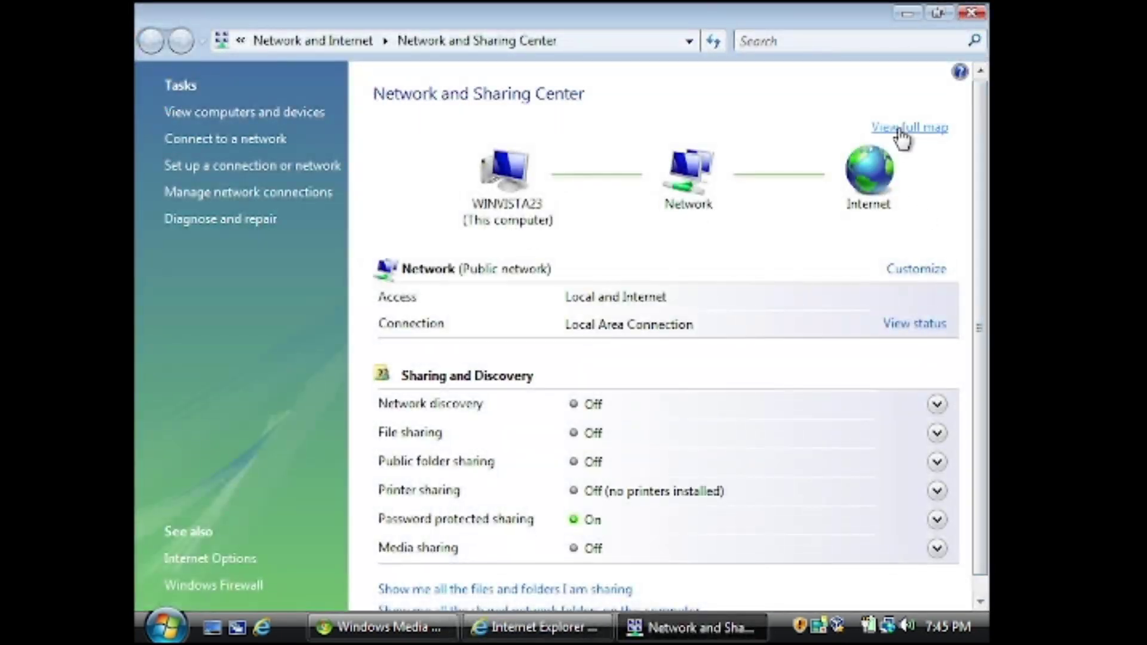
left_click(903, 131)
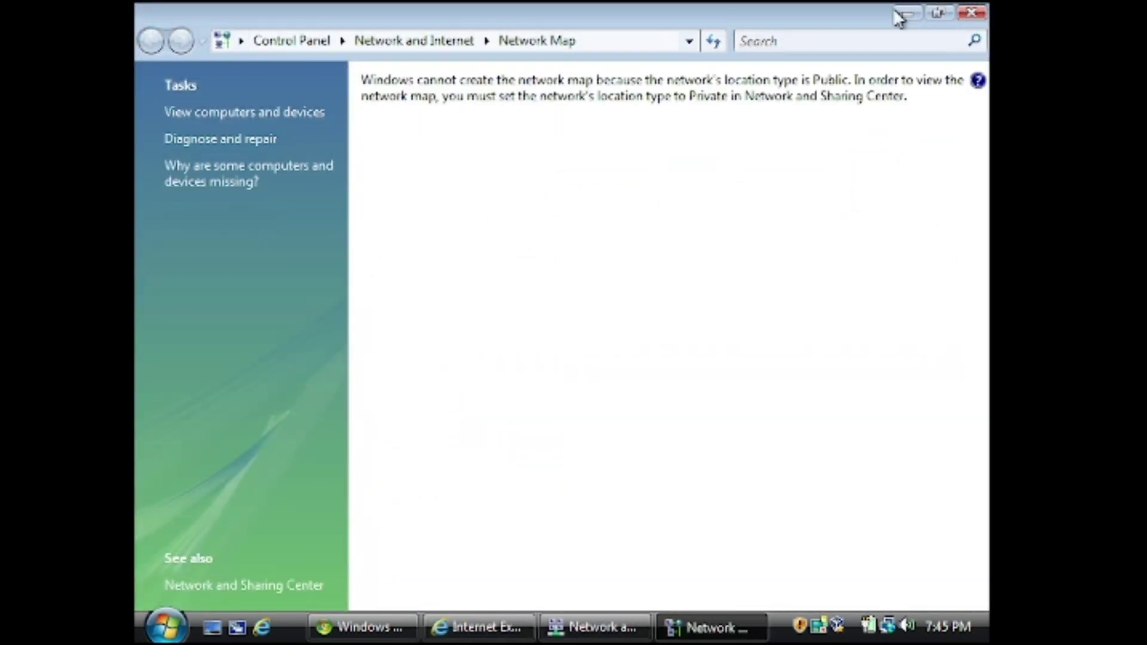
left_click(972, 13)
left_click(971, 13)
Create a Journal Document named JD on the desktop and open it, approving the driver and permission prompts
right_click(443, 389)
mouse_move(513, 353)
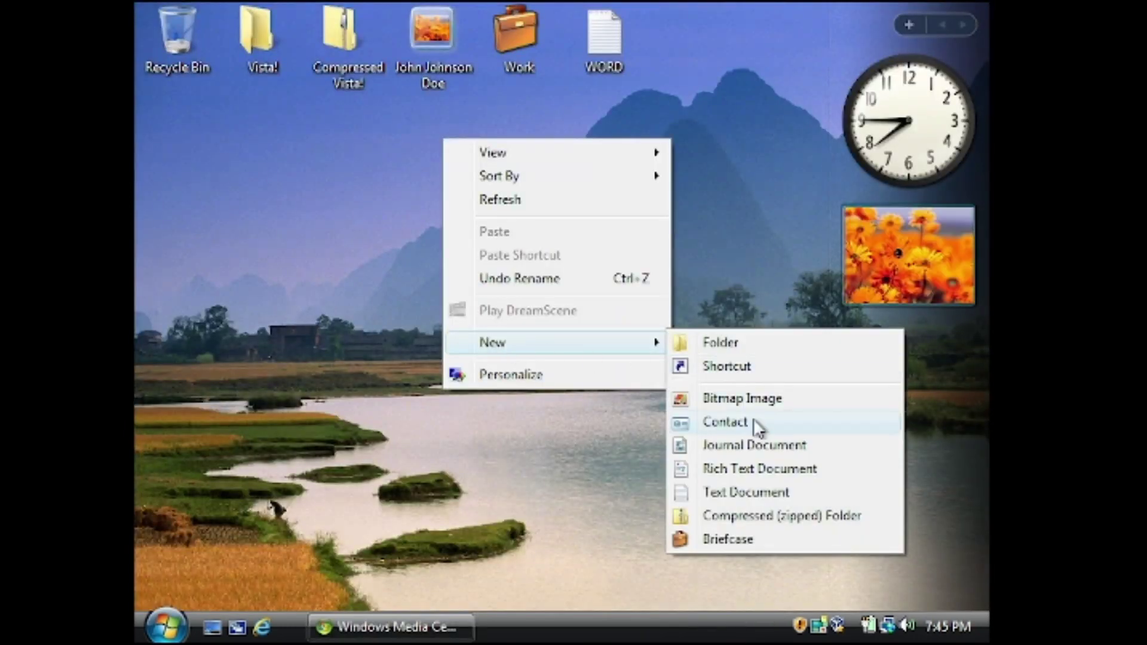
left_click(757, 447)
type("JD")
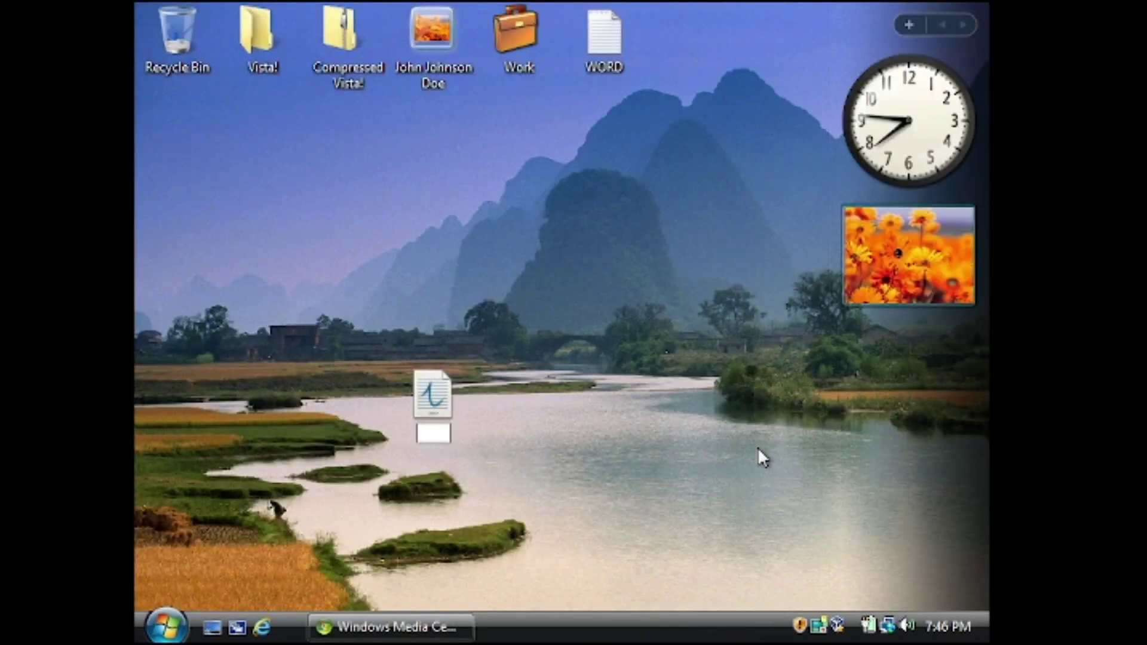
double_click(449, 397)
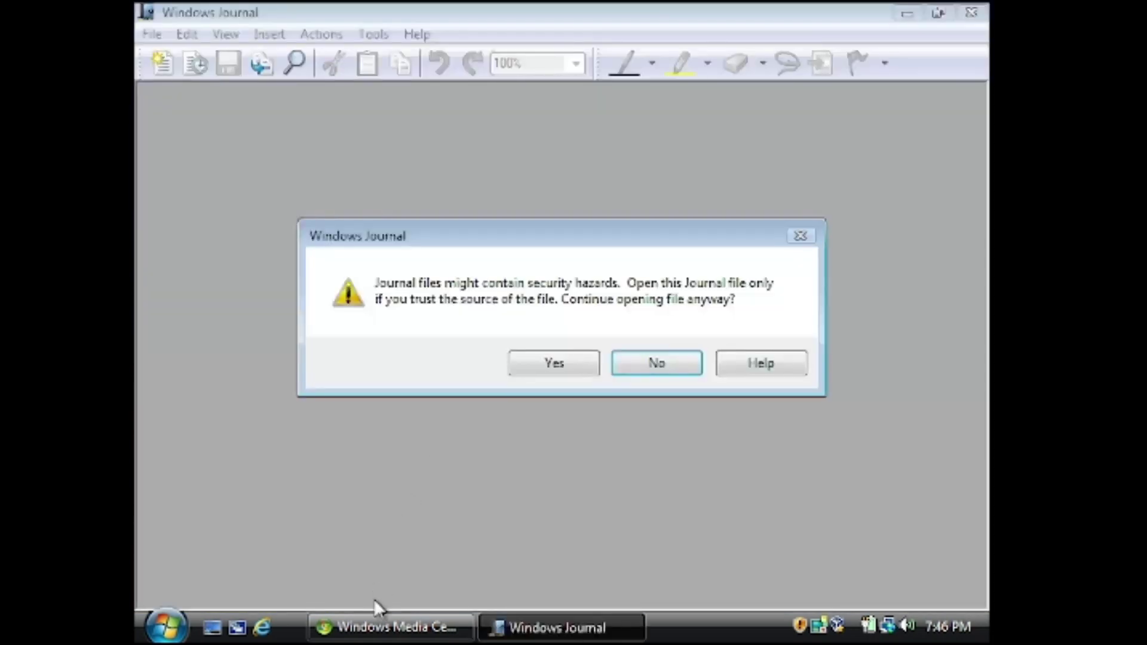
left_click(577, 347)
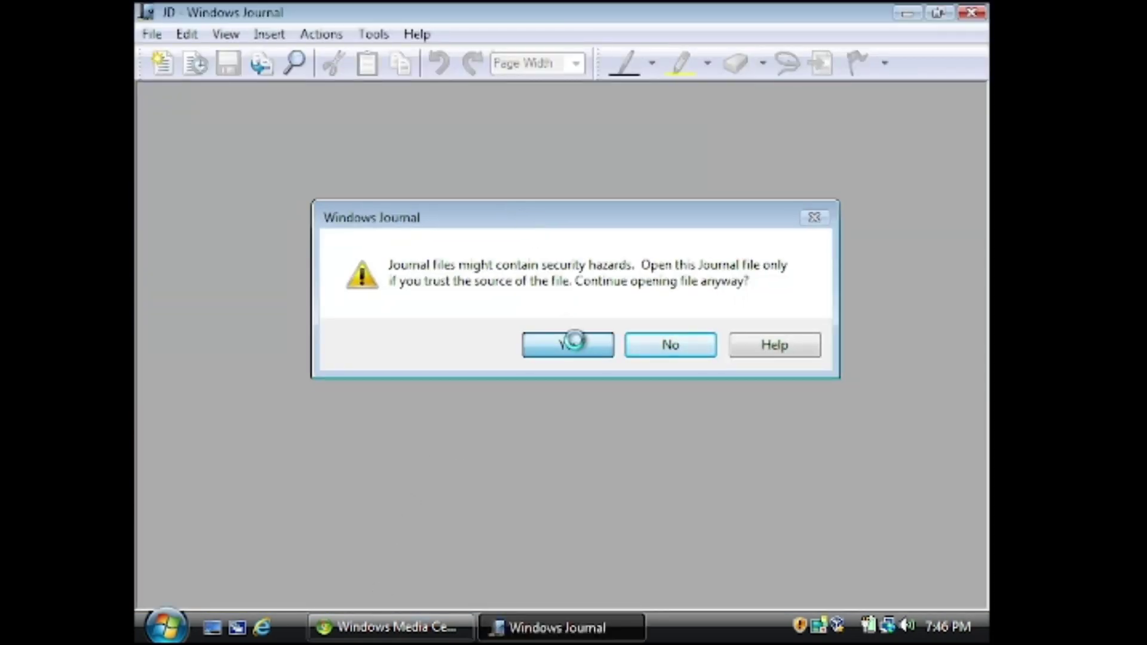
left_click(525, 333)
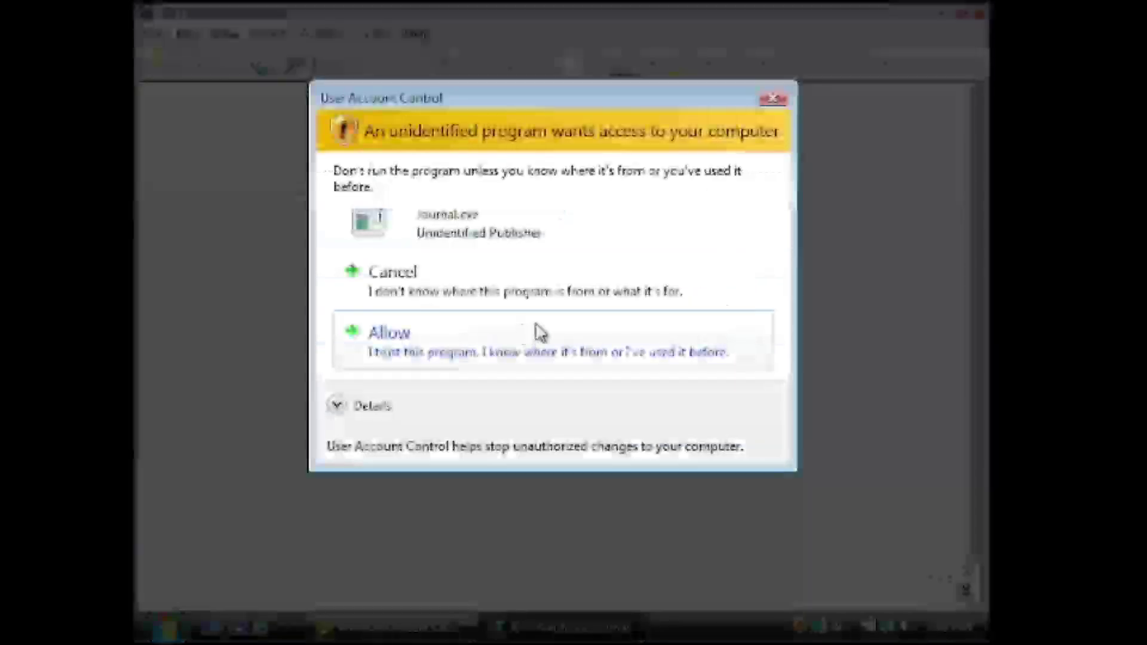
left_click(484, 328)
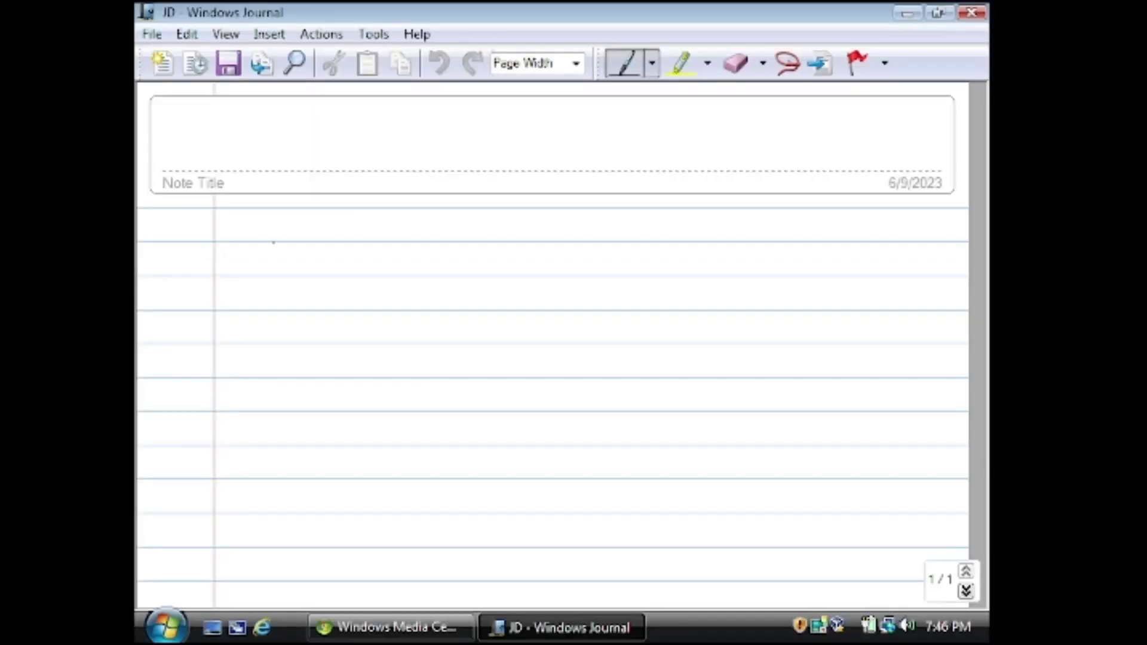
Handwrite 'hello VISTA' on the JD note, close Journal and reopen JD from the desktop
mouse_move(267, 222)
left_mouse_down()
mouse_move(335, 285)
mouse_move(397, 287)
left_mouse_up()
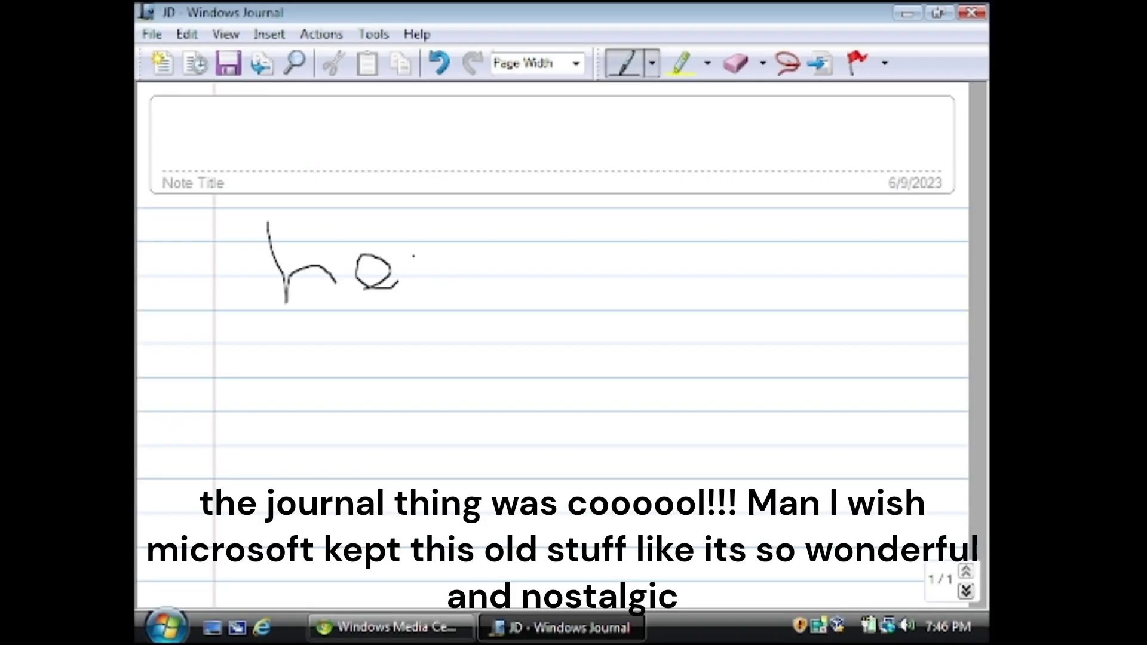
left_click_drag(581, 345, 557, 302)
left_click_drag(298, 348, 426, 431)
left_click_drag(610, 389, 553, 490)
left_click_drag(655, 389, 751, 394)
mouse_move(713, 391)
left_mouse_down()
mouse_move(707, 510)
mouse_move(860, 463)
mouse_move(773, 482)
left_mouse_up()
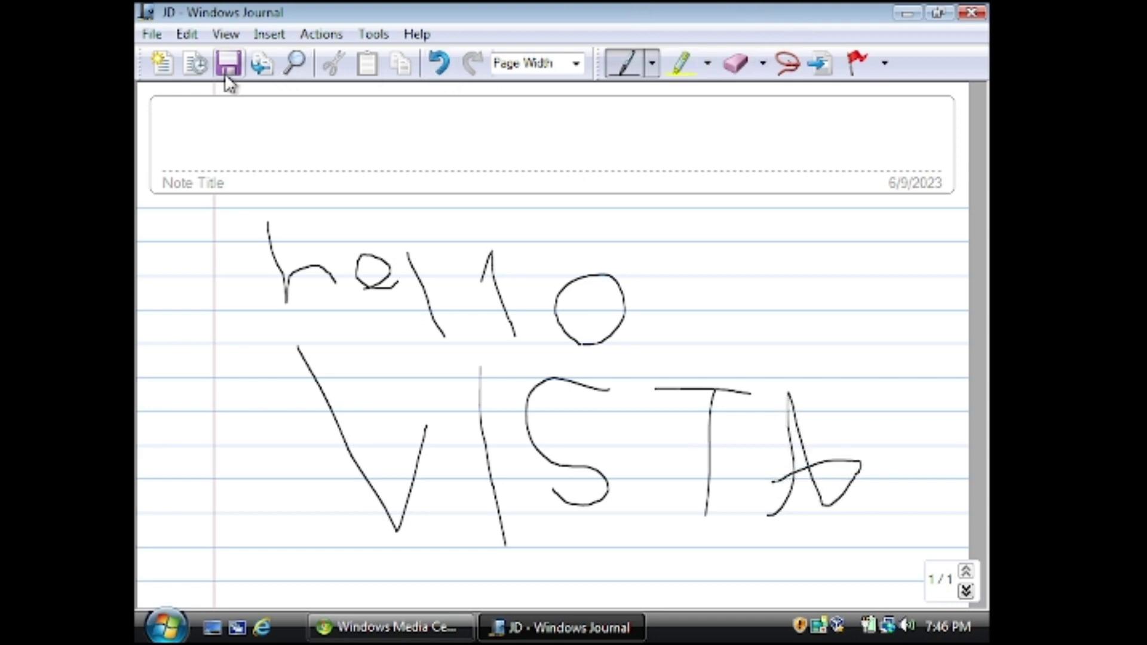
left_click(972, 12)
double_click(175, 165)
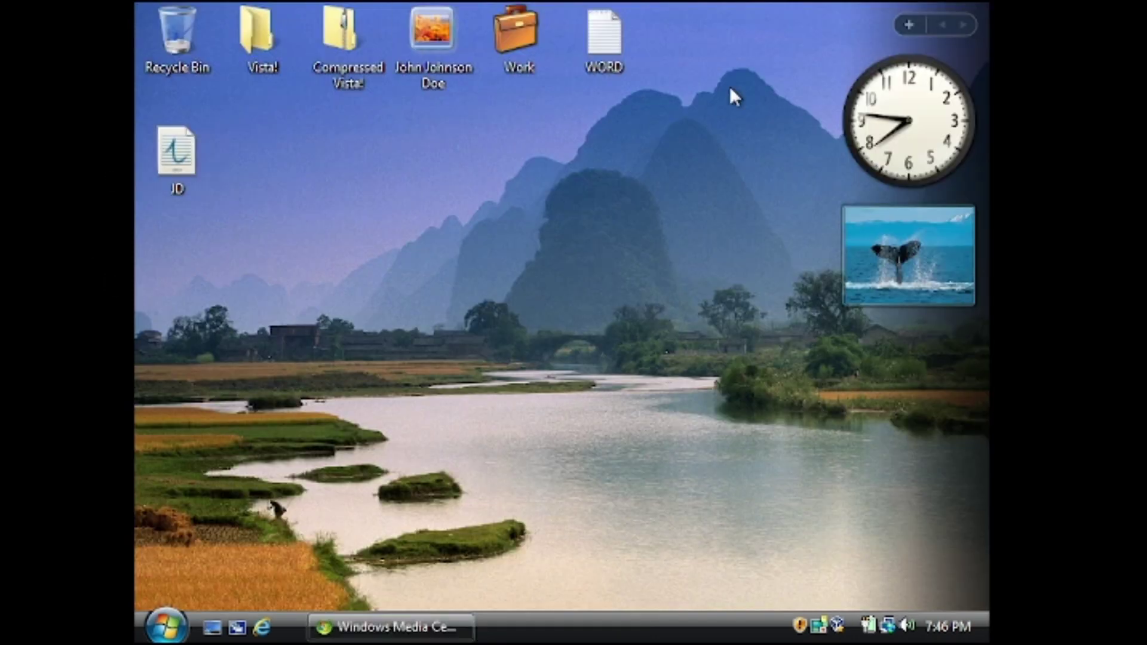
Close Windows Journal and open Control Panel's System and Maintenance category via a 'contro' search
left_click(554, 363)
left_click(972, 12)
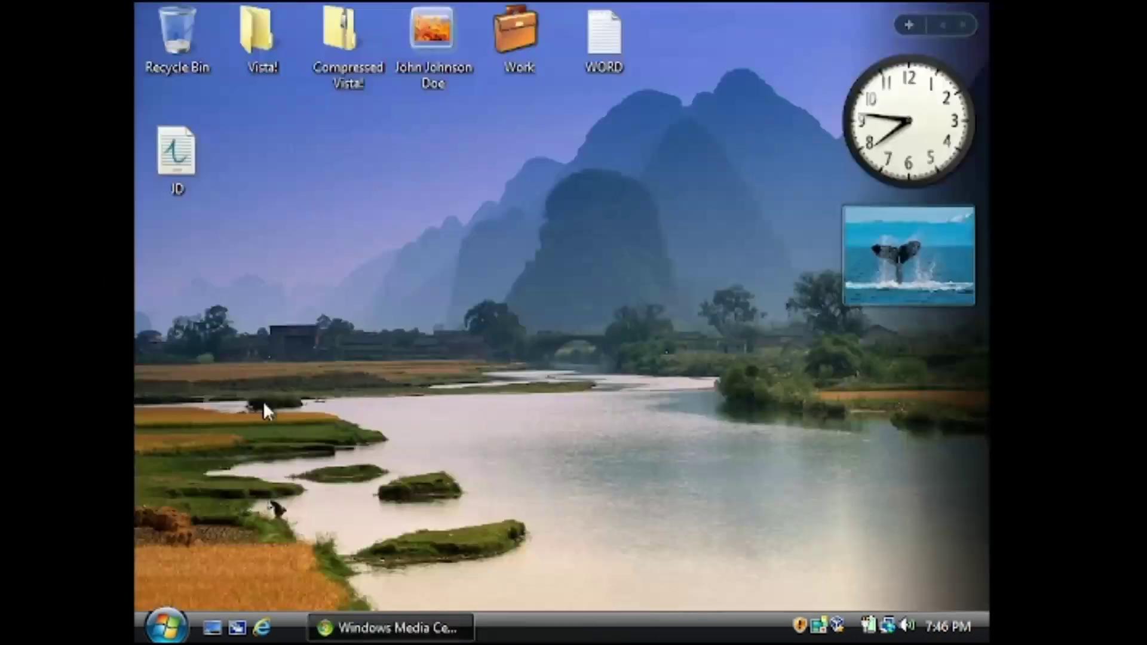
left_click(166, 626)
type("contro")
key("Return")
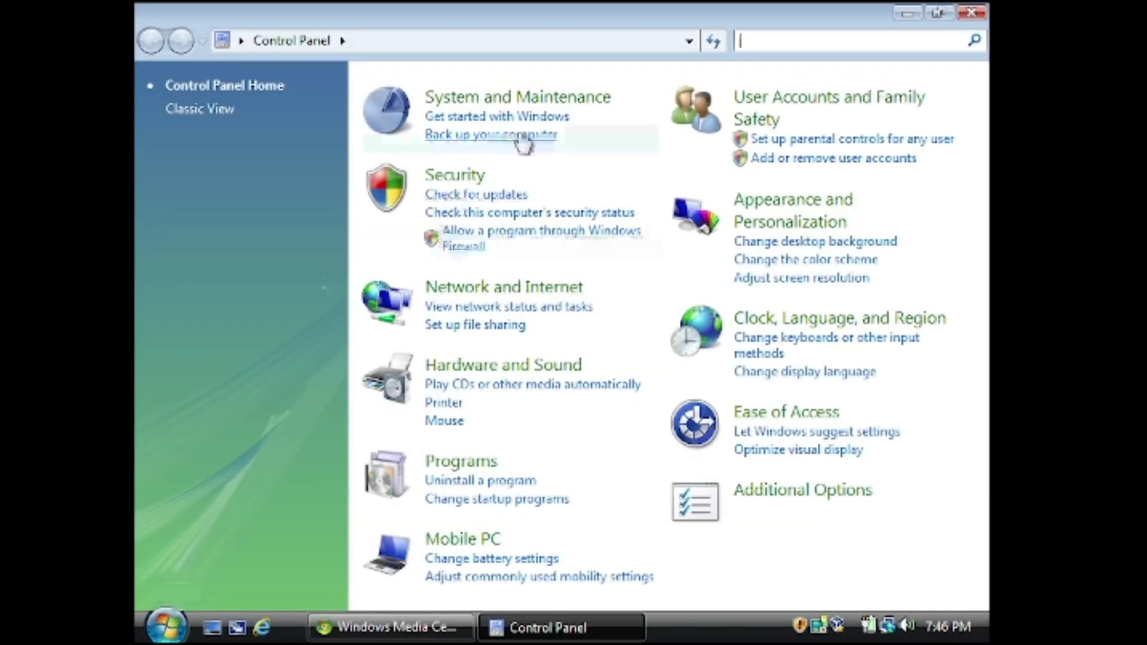
left_click(558, 97)
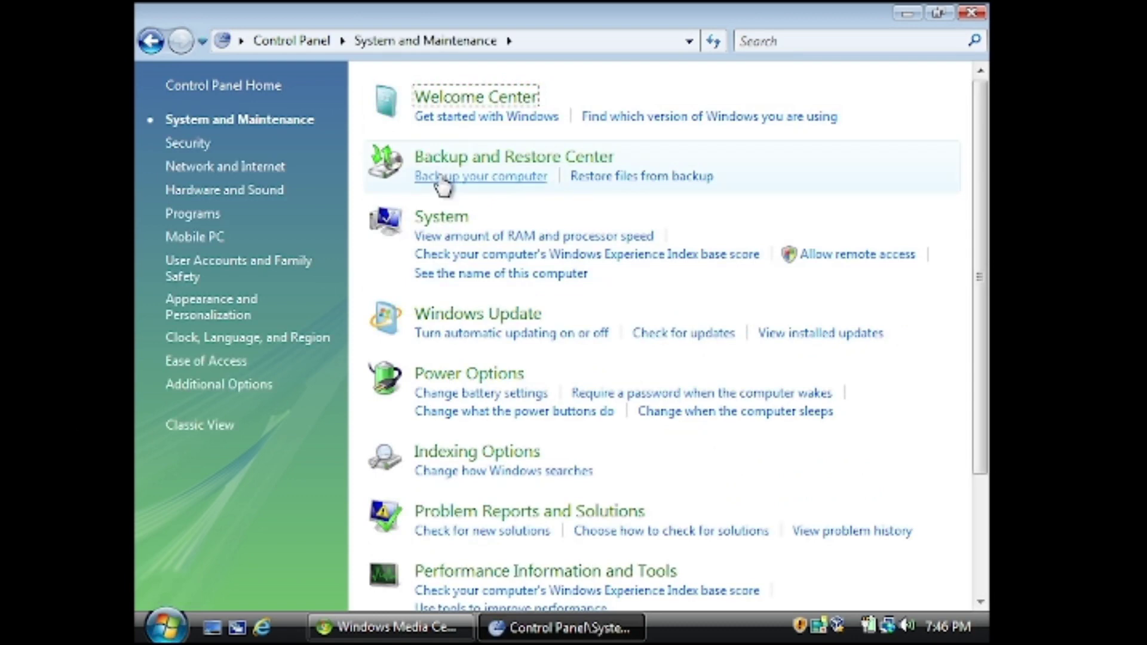
Keep automatic updates installing every day at 3:00 AM and apply the settings
left_click(437, 336)
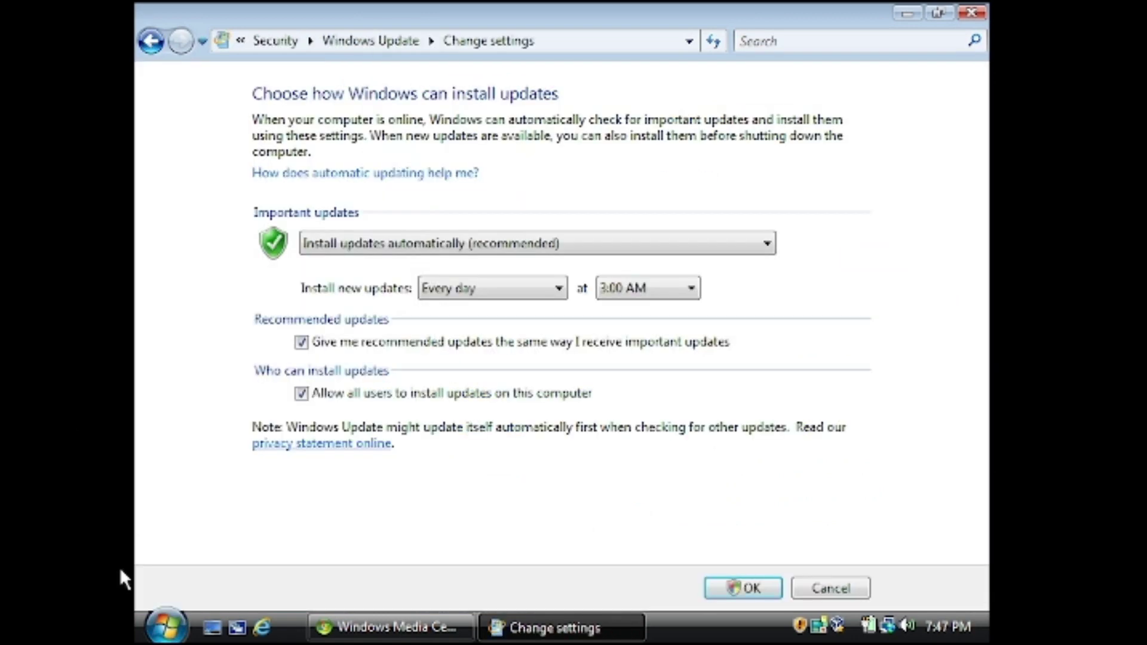
left_click(166, 626)
left_click(543, 591)
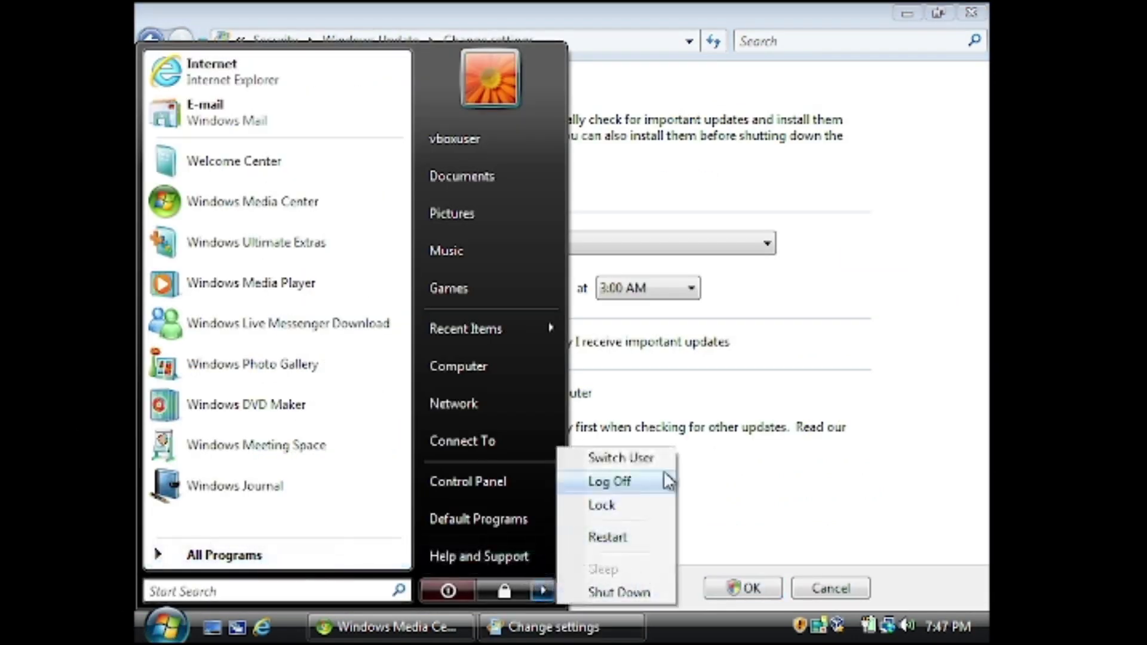
left_click(731, 533)
left_click(522, 287)
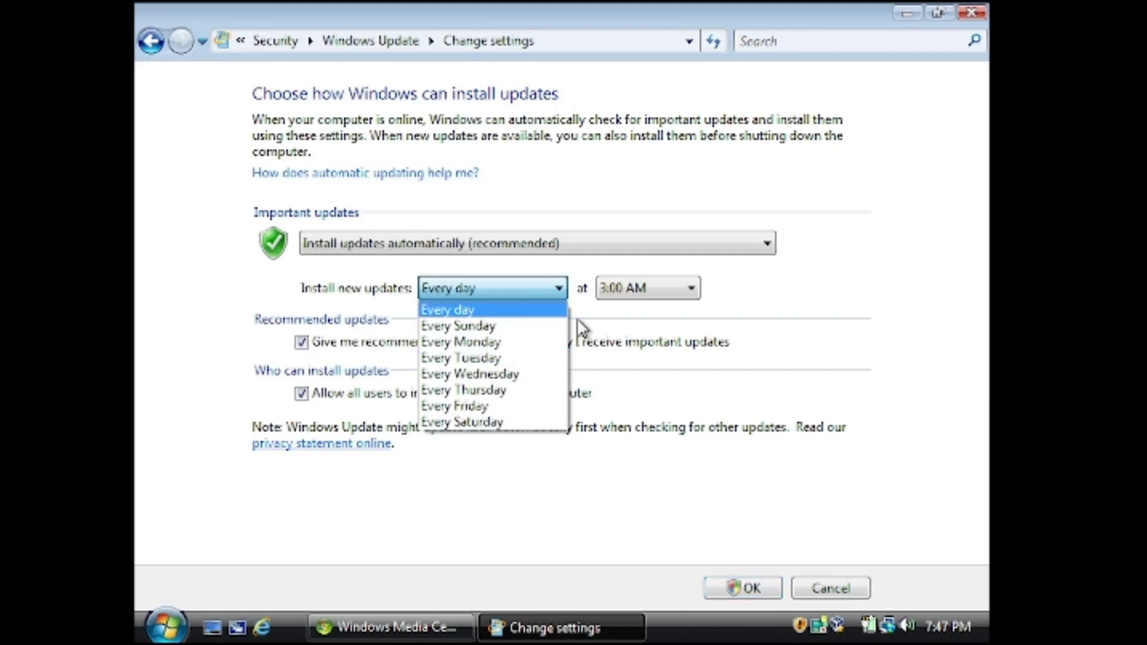
left_click(528, 306)
left_click(768, 590)
scroll(431, 388, "down", 5)
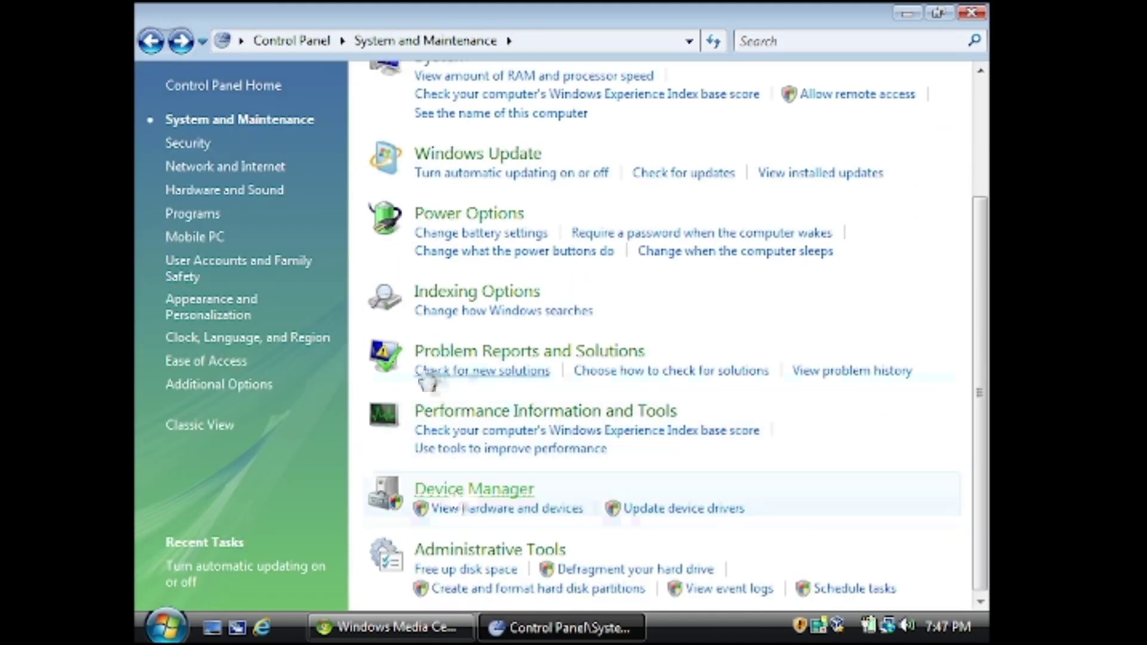
Open Device Manager with permission and expand Batteries, Computer, Disk drives, Display adapters and DVD/CD-ROM drives
left_click(426, 489)
left_click(635, 363)
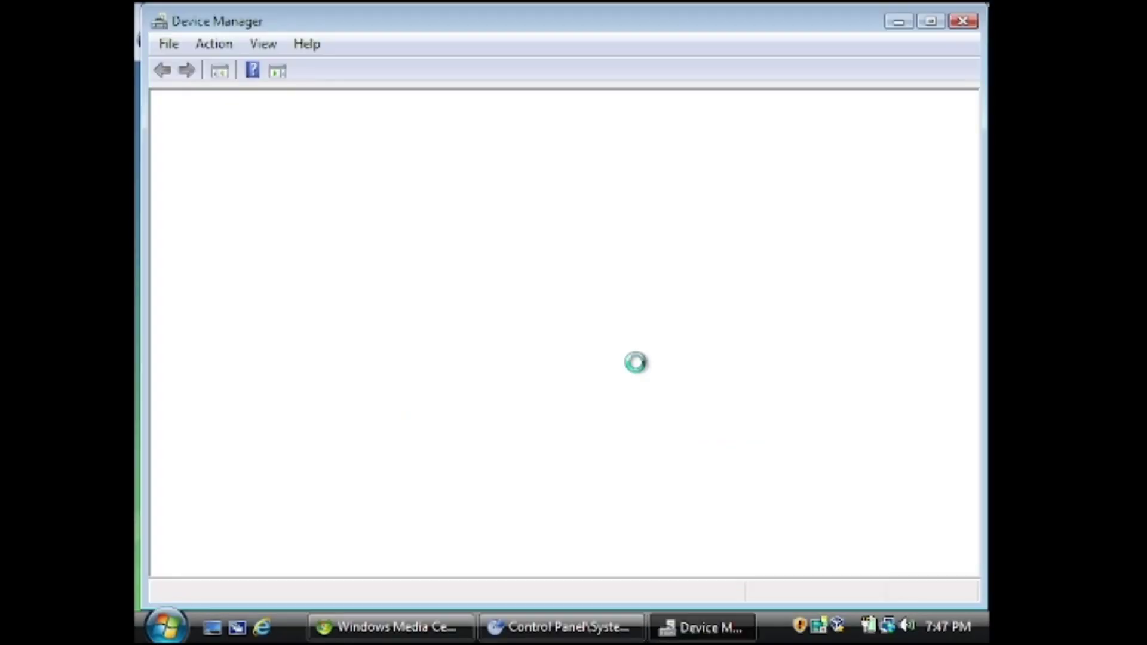
left_click(183, 119)
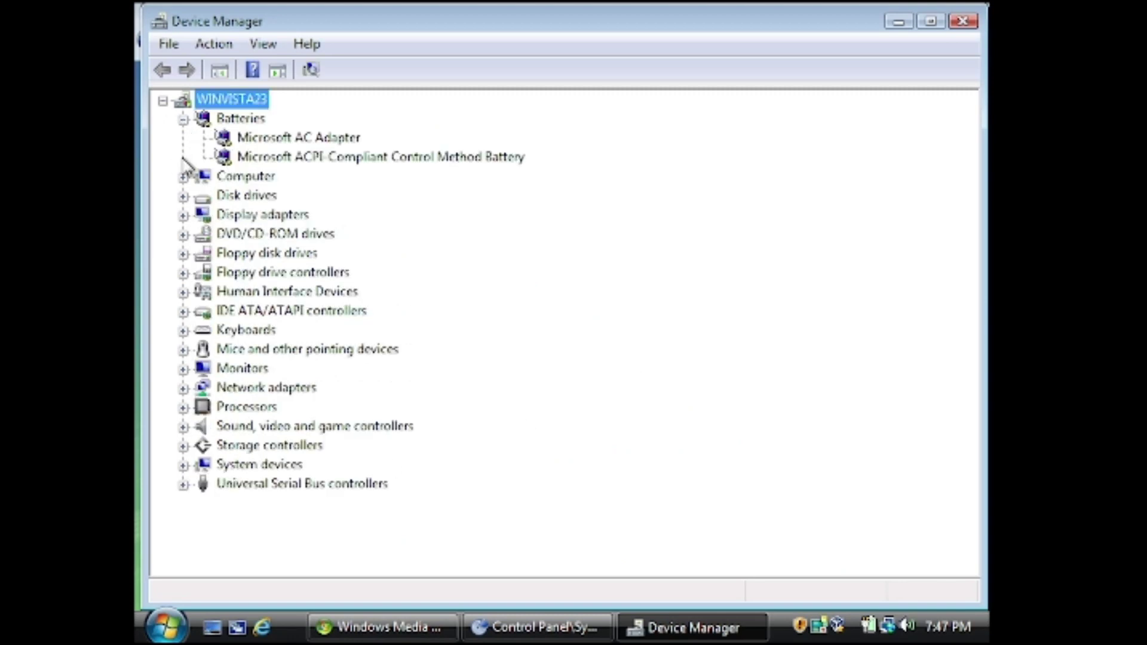
left_click(184, 176)
left_click(184, 215)
left_click(184, 254)
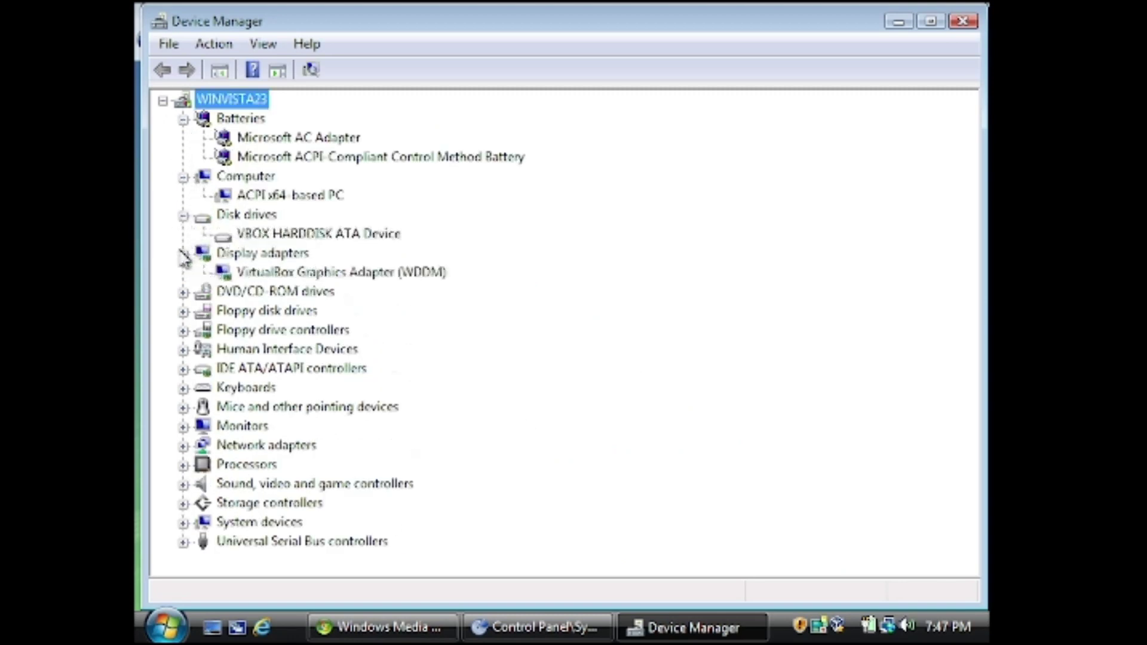
left_click(184, 293)
Expand Floppy disk drives, Floppy drive controllers, Human Interface Devices, IDE ATA/ATAPI, Mice, Keyboards and Monitors
left_click(184, 330)
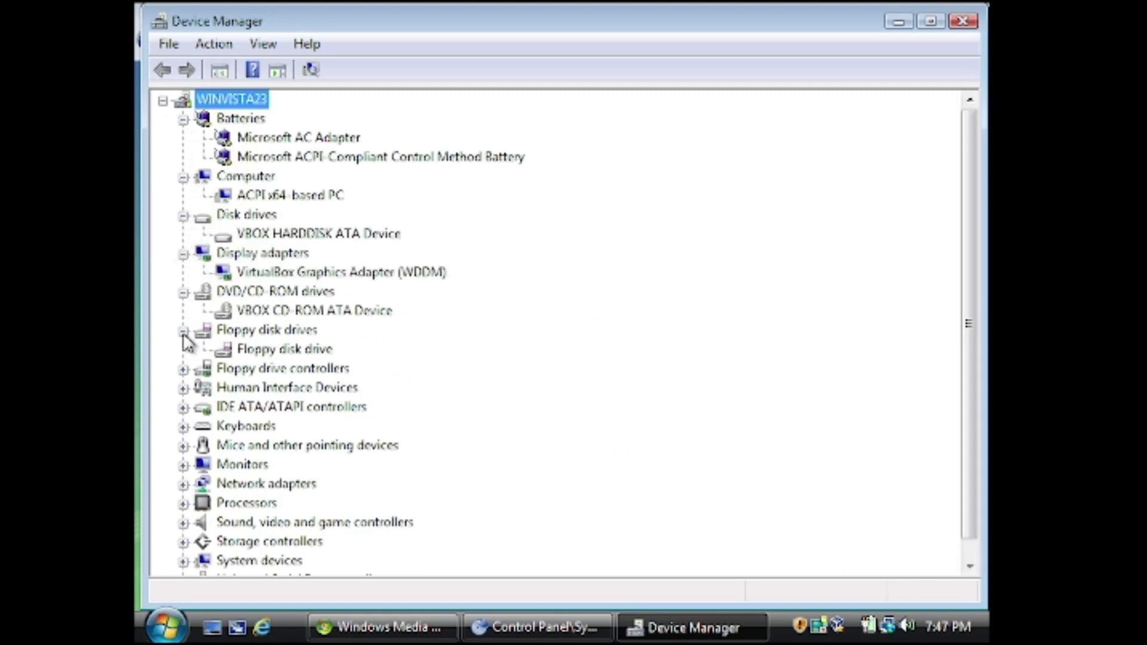
left_click(183, 369)
left_click(183, 407)
left_click(183, 426)
left_click(183, 542)
left_click(183, 503)
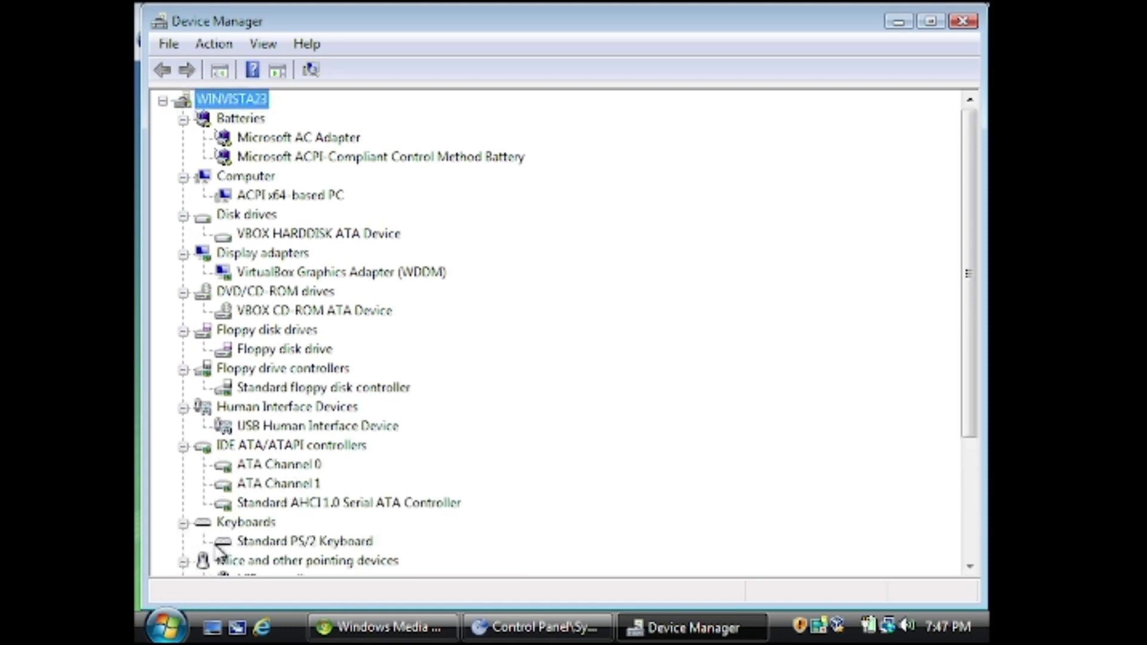
scroll(243, 451, "down", 1)
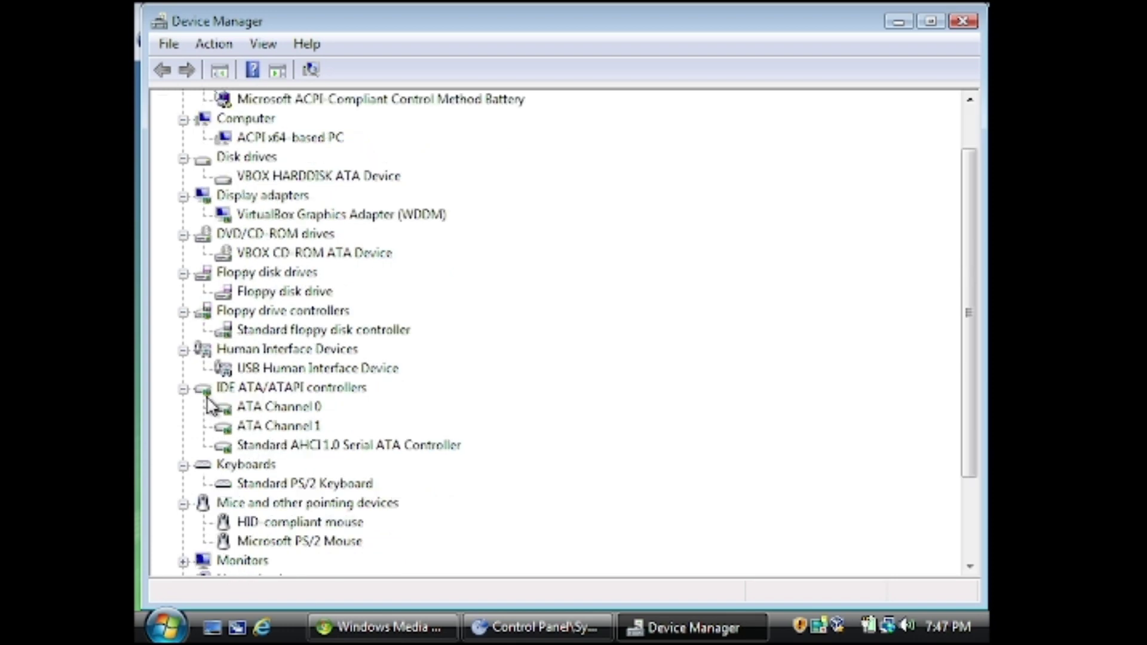
scroll(190, 512, "down", 2)
left_click(184, 443)
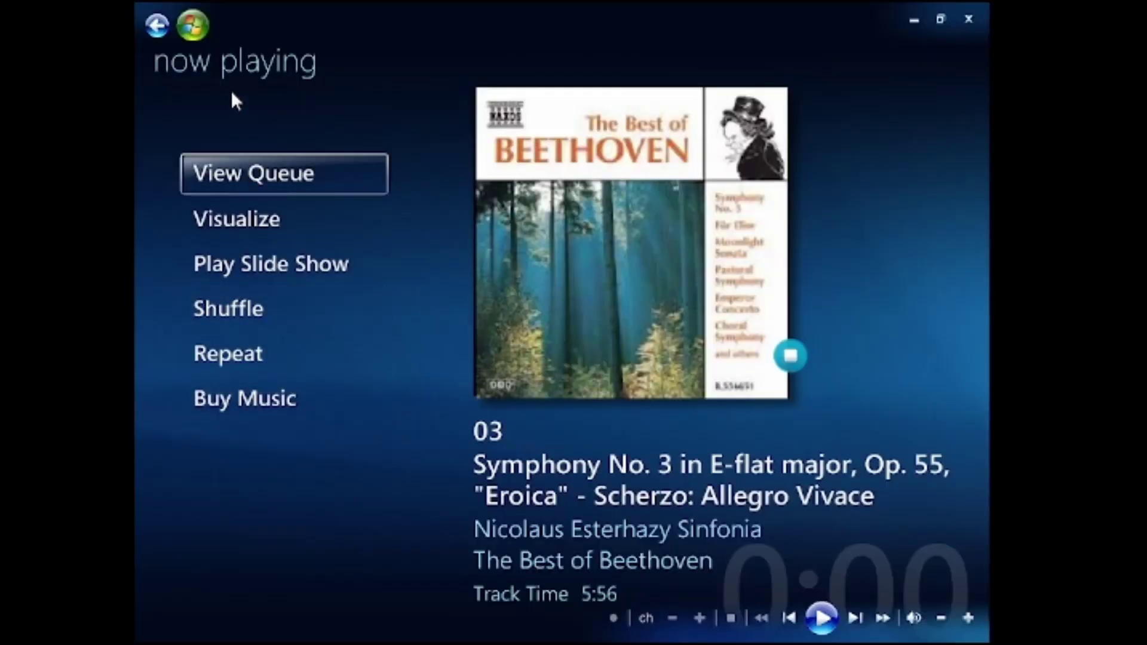
Return to the Classical music list by songs and play all Classical songs
left_click(163, 23)
left_click(159, 29)
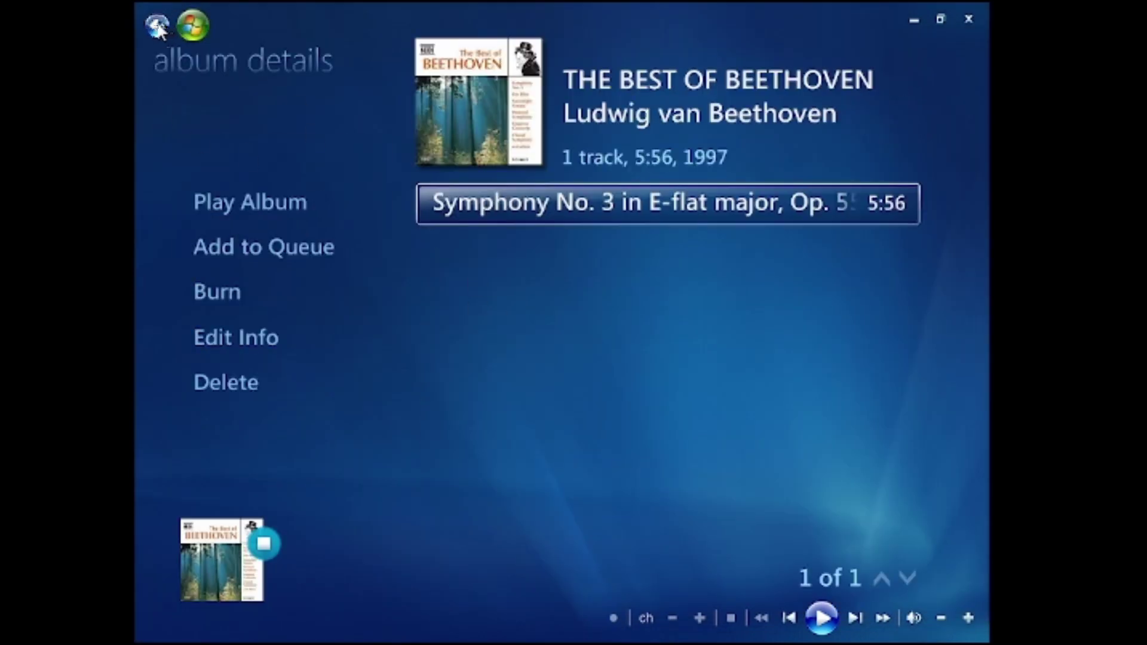
left_click(159, 29)
left_click(477, 133)
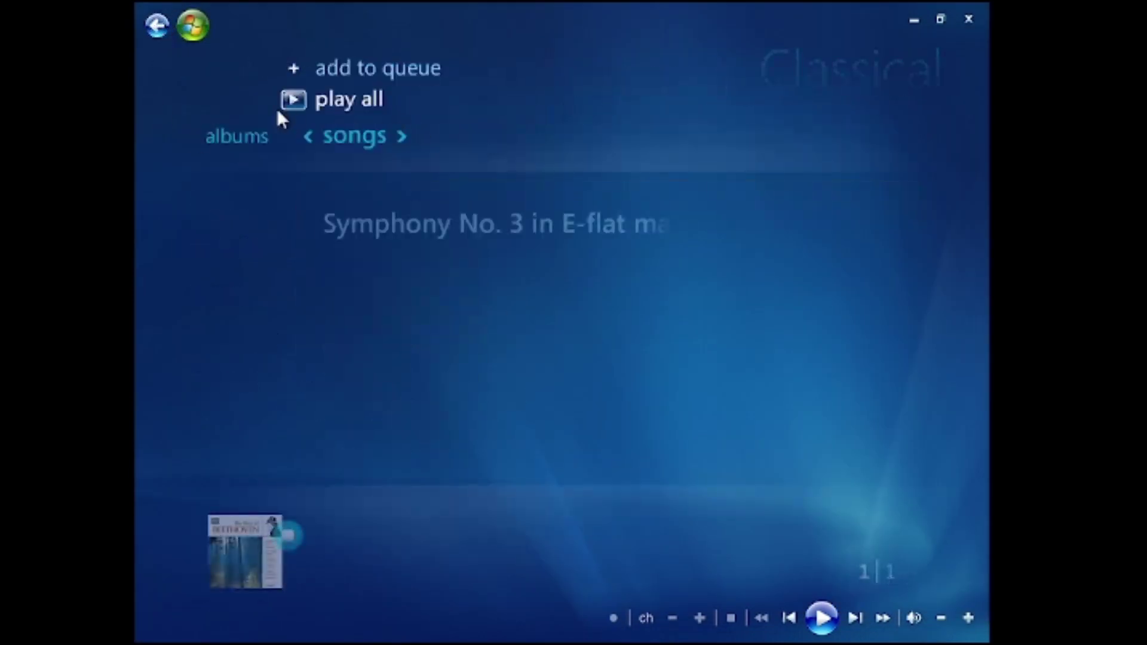
left_click(307, 101)
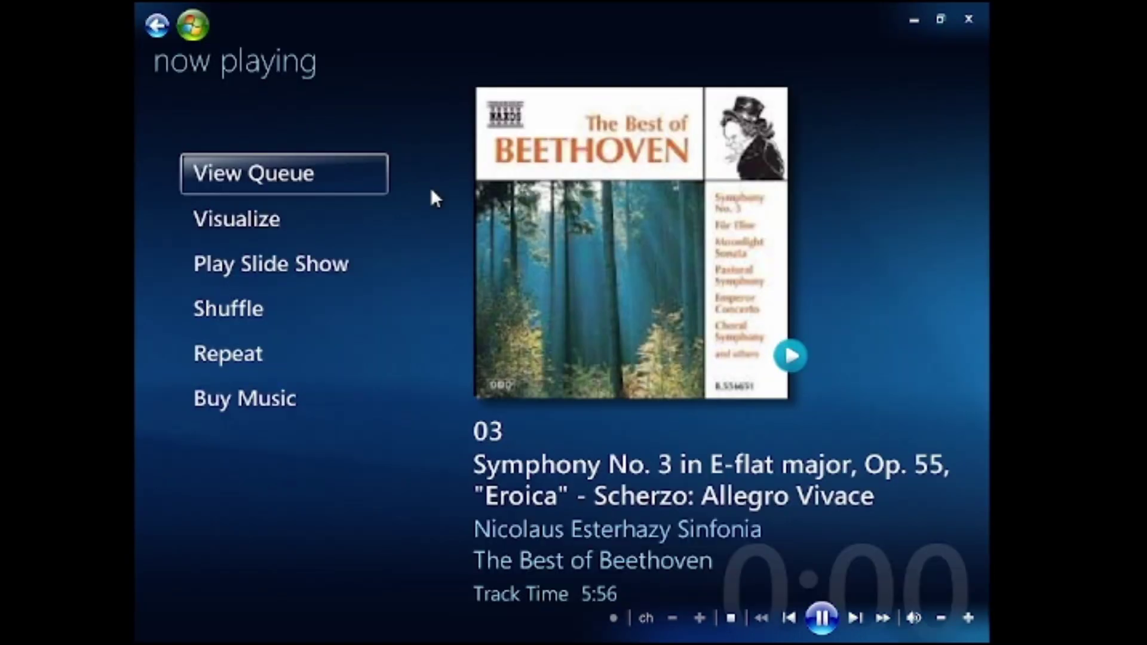
Go back to the Media Center start page and look at the Music row's radio sources
right_click(858, 614)
key("Escape")
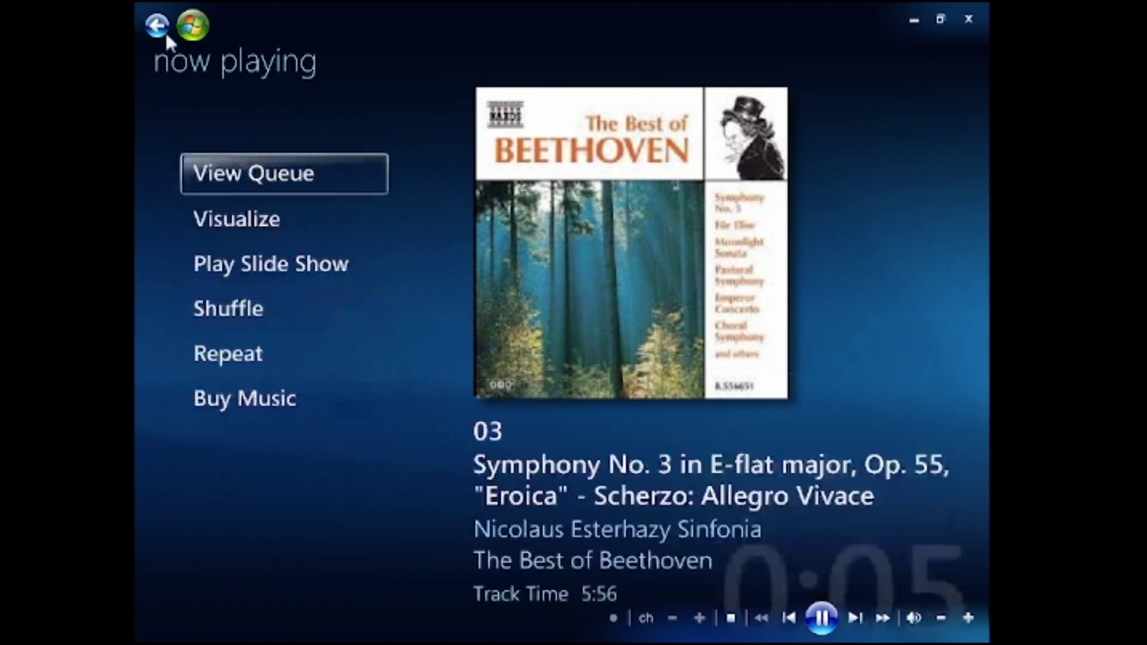
left_click(156, 25)
left_click(157, 25)
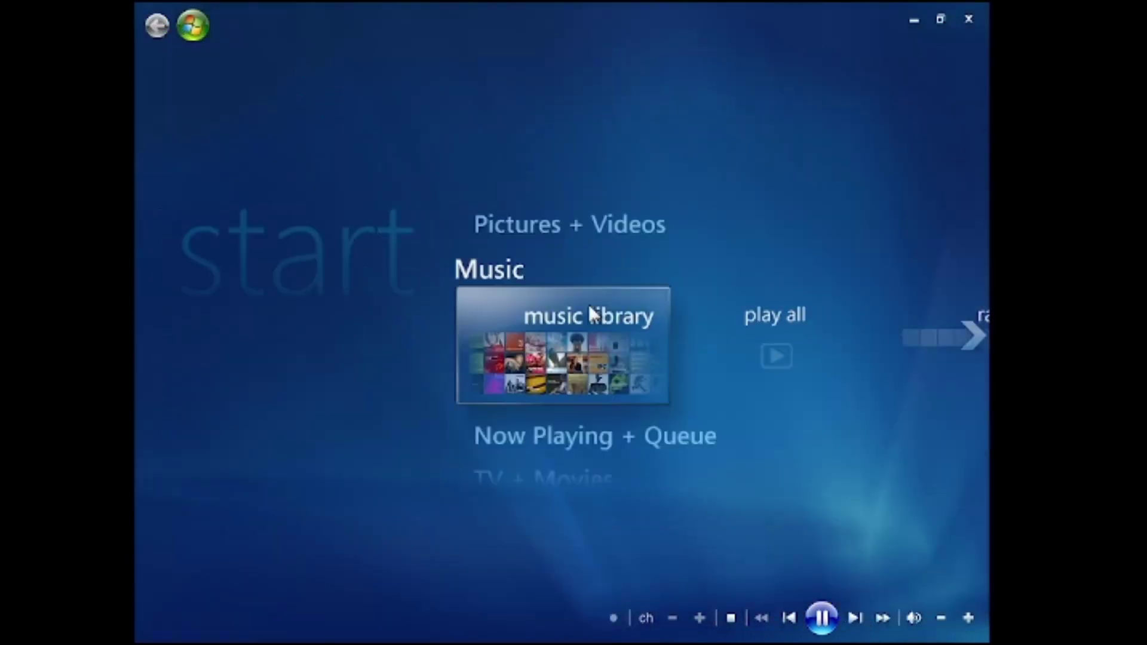
left_click(971, 341)
left_click(971, 340)
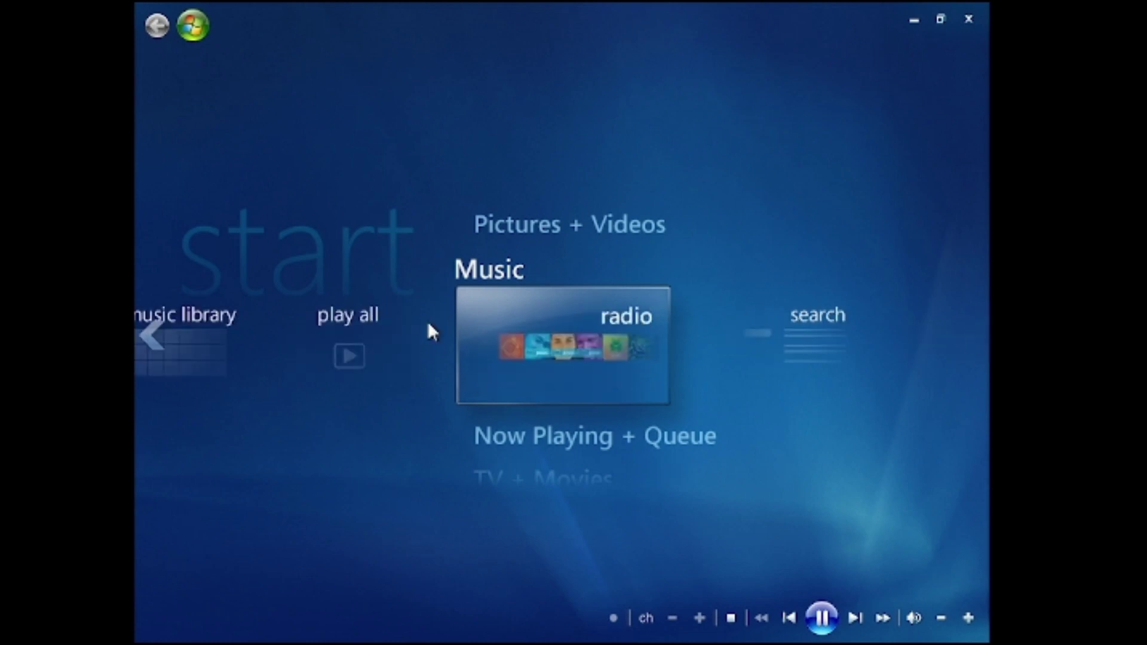
left_click(515, 347)
left_click(156, 25)
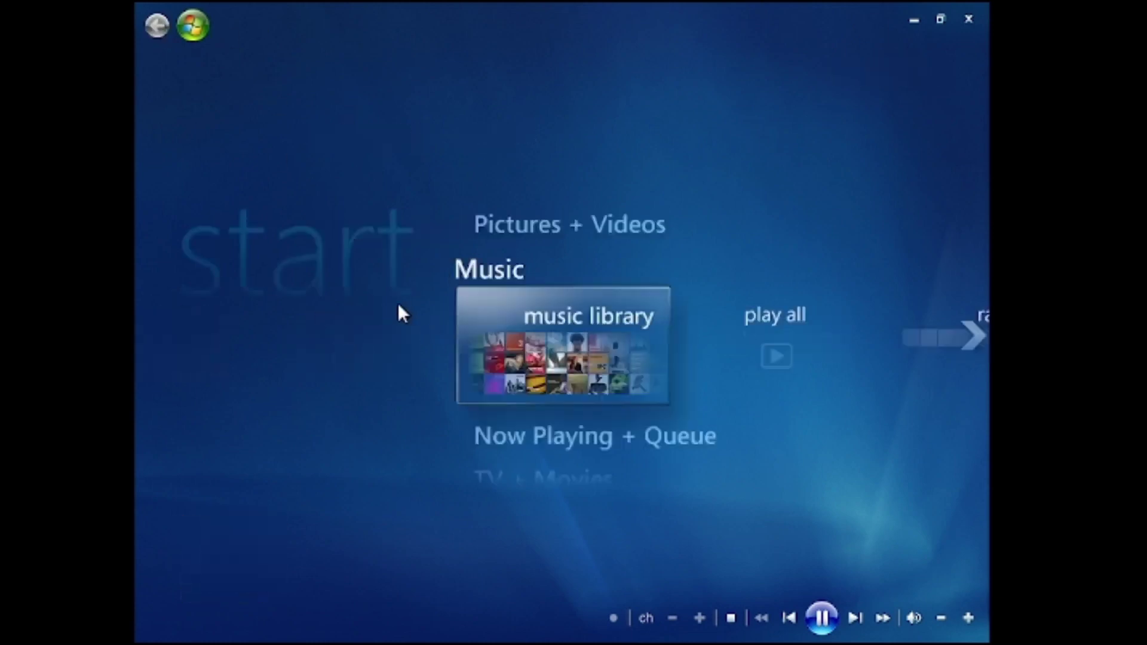
Play the song Distance from the Realize album under Electronica & Dance
left_click(618, 338)
left_click(447, 272)
left_click(412, 282)
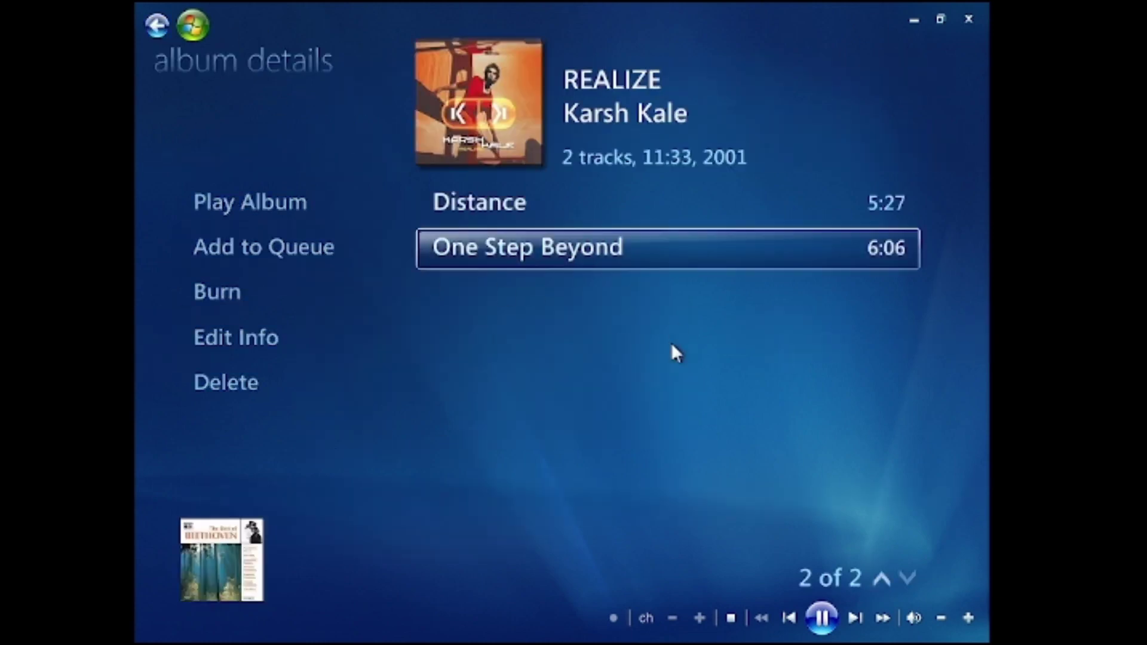
left_click(531, 210)
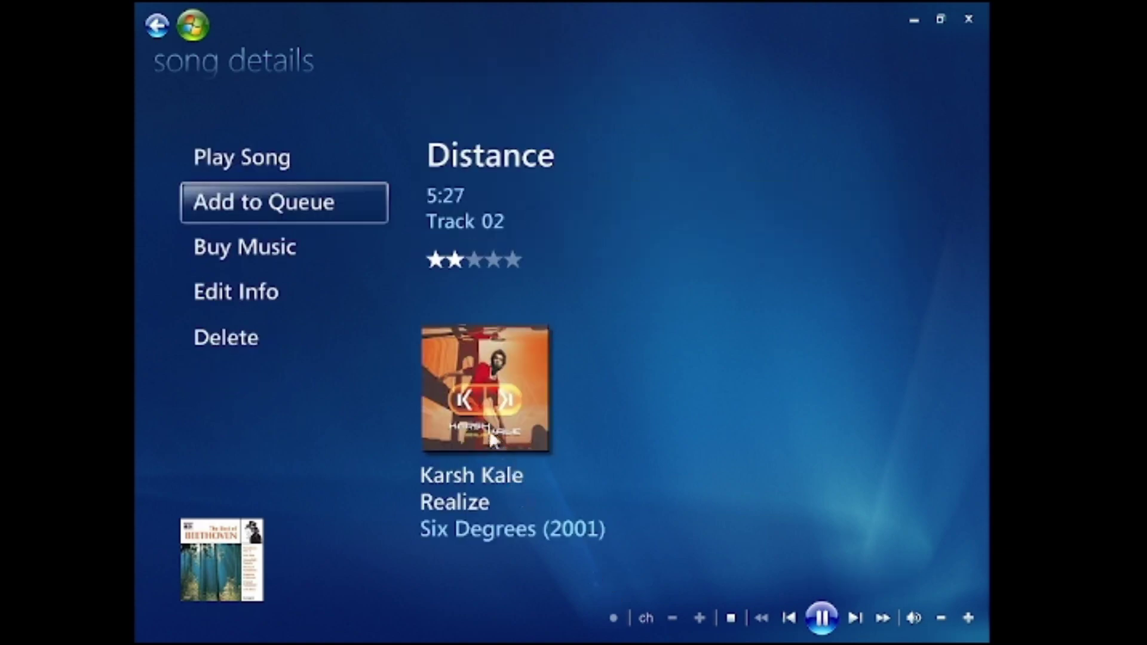
left_click(301, 154)
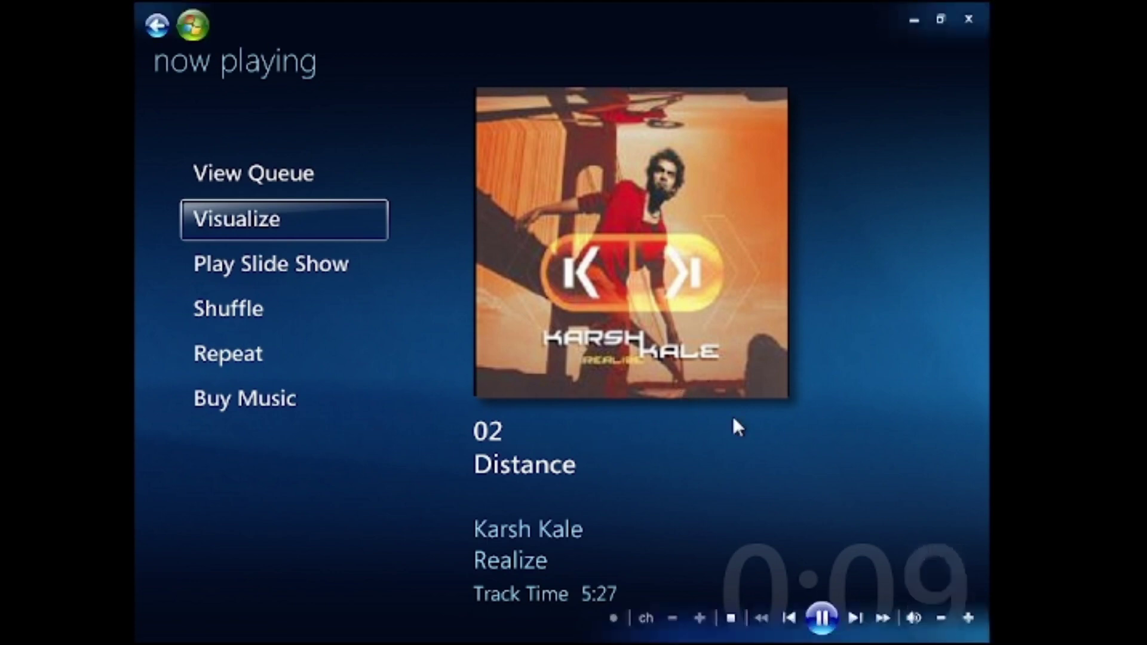
Expand Network adapters, Processors (five CPUs), Sound, Storage, System devices and USB controllers, then close Device Manager
left_click(914, 21)
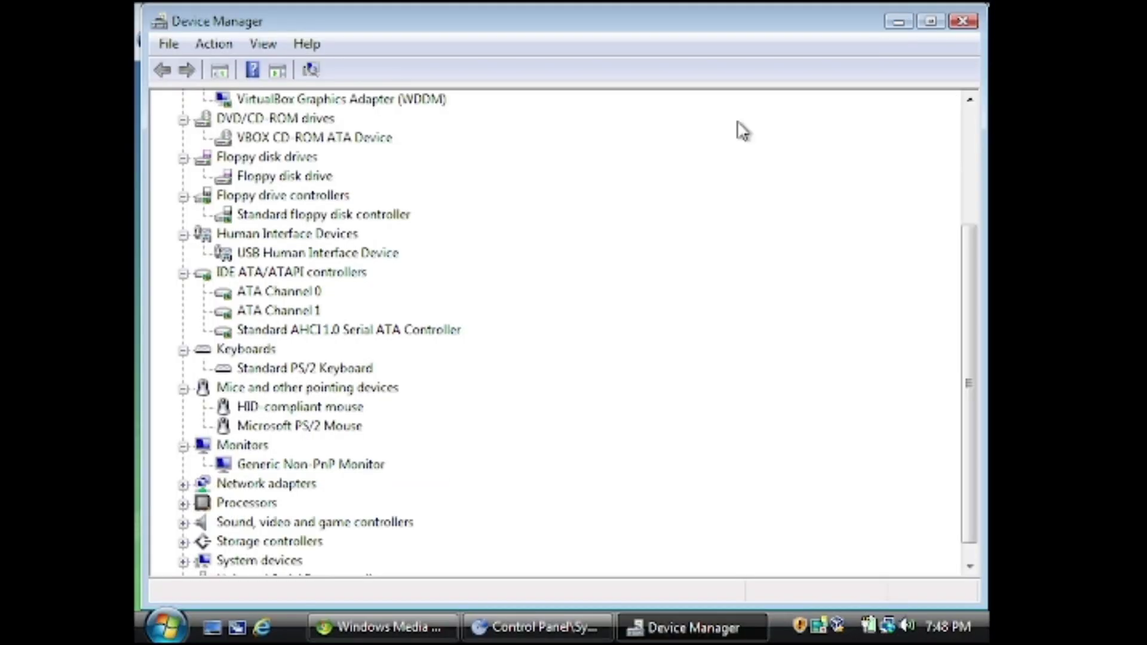
left_click(183, 484)
left_click(183, 484)
left_click(184, 464)
left_click(183, 484)
left_click(184, 504)
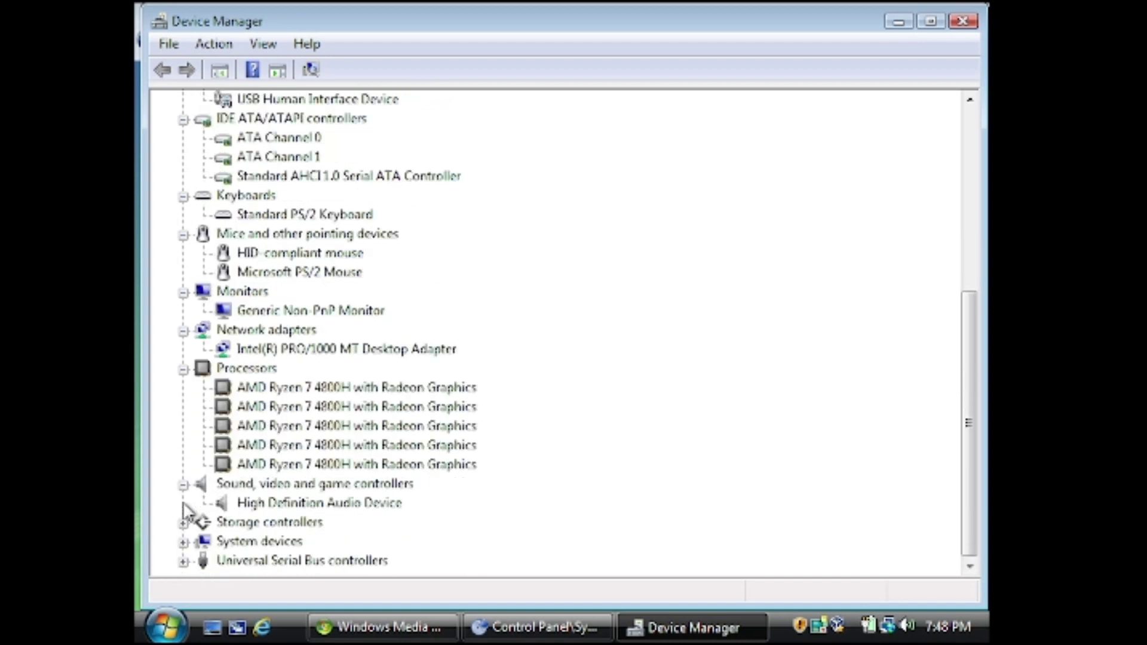
left_click(184, 522)
left_click(183, 542)
left_click(184, 560)
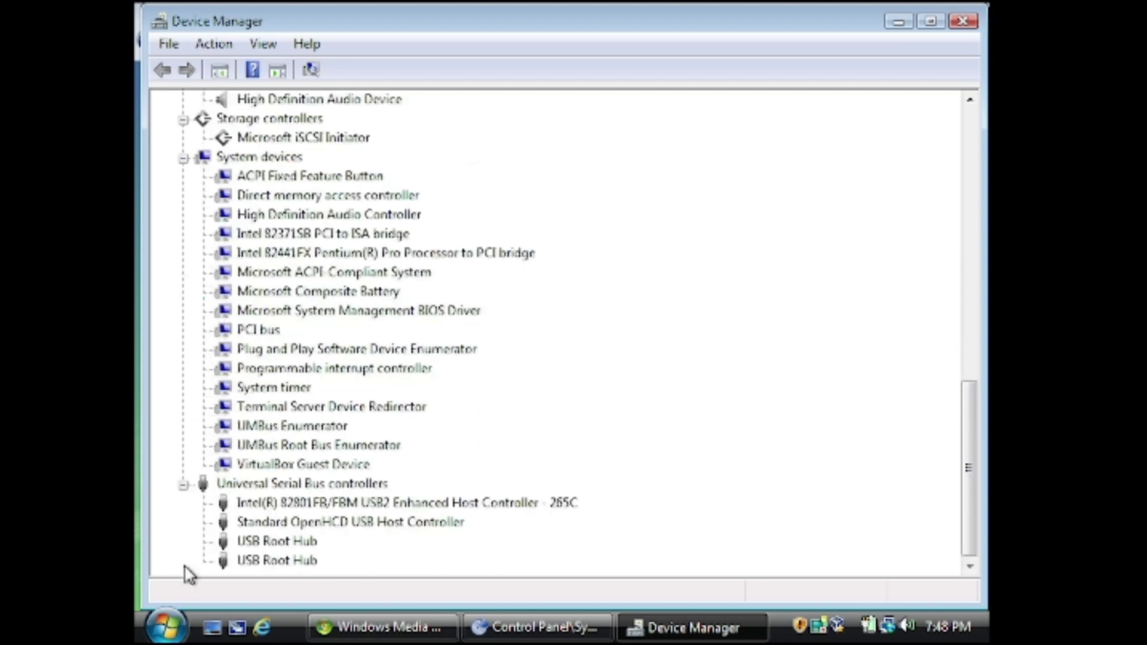
left_click(959, 23)
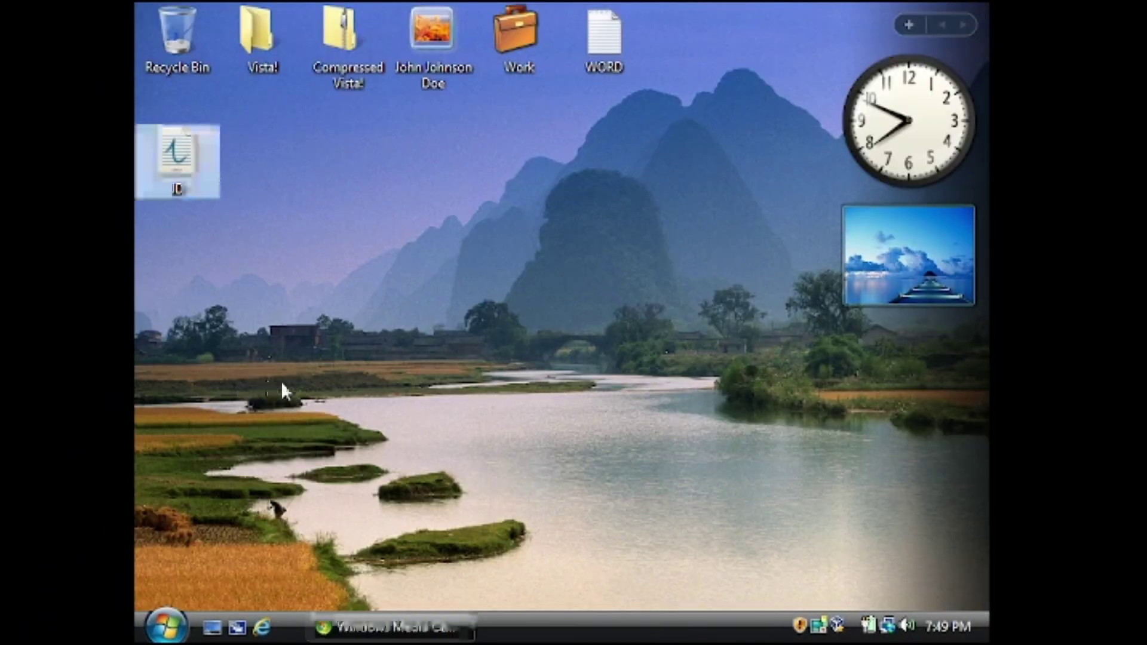
Move the JD icon into the top row, then move the top-row desktop icons into the Recycle Bin
left_click_drag(188, 177, 700, 60)
left_click_drag(710, 169, 251, 29)
left_click_drag(253, 27, 180, 40)
left_click(231, 51)
Empty the Recycle Bin, confirming permanent deletion of the six items
right_click(180, 41)
left_click(251, 94)
left_click(660, 330)
Launch Windows Journal from the Start menu, glance at its Edit commands, and close it
left_click(166, 626)
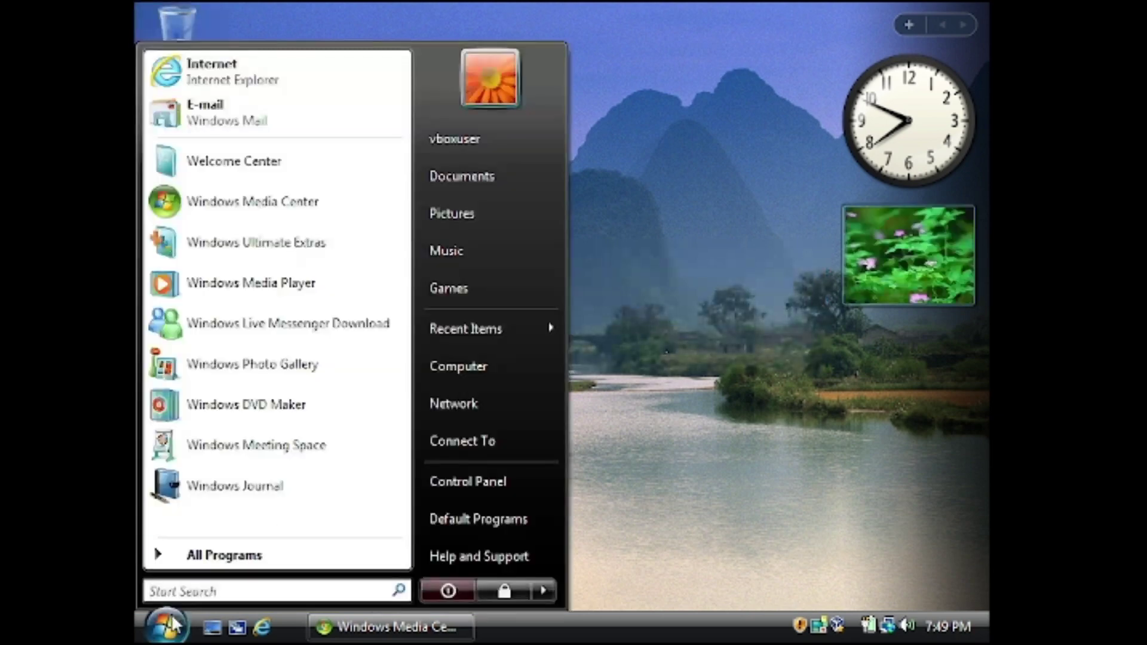
left_click(298, 482)
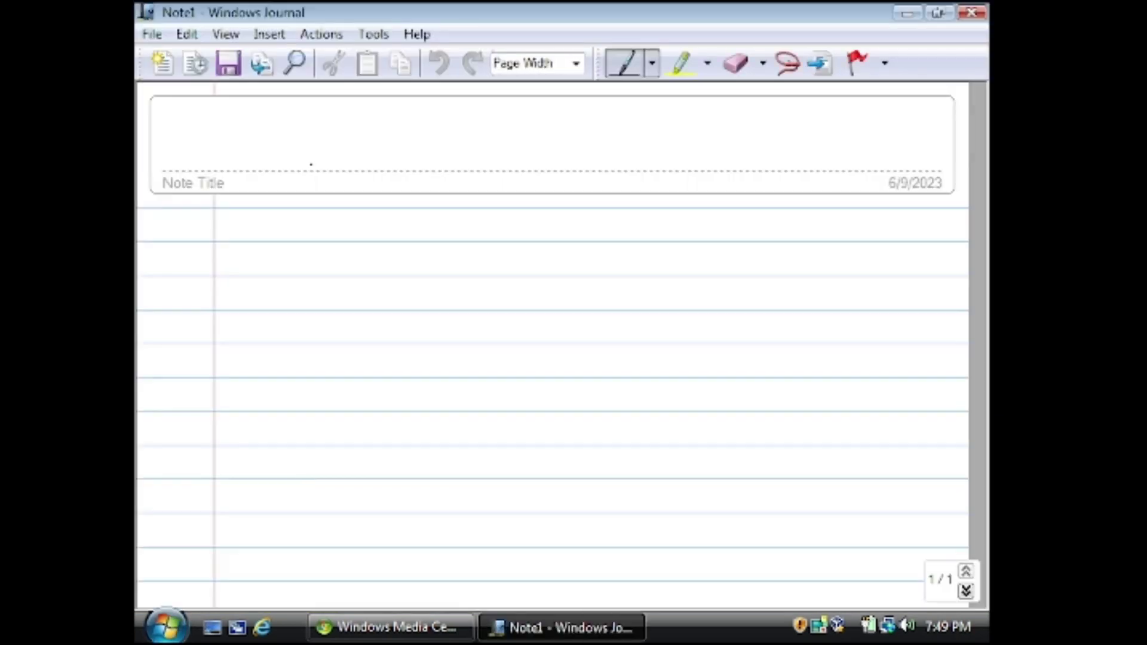
left_click(187, 34)
left_click(973, 13)
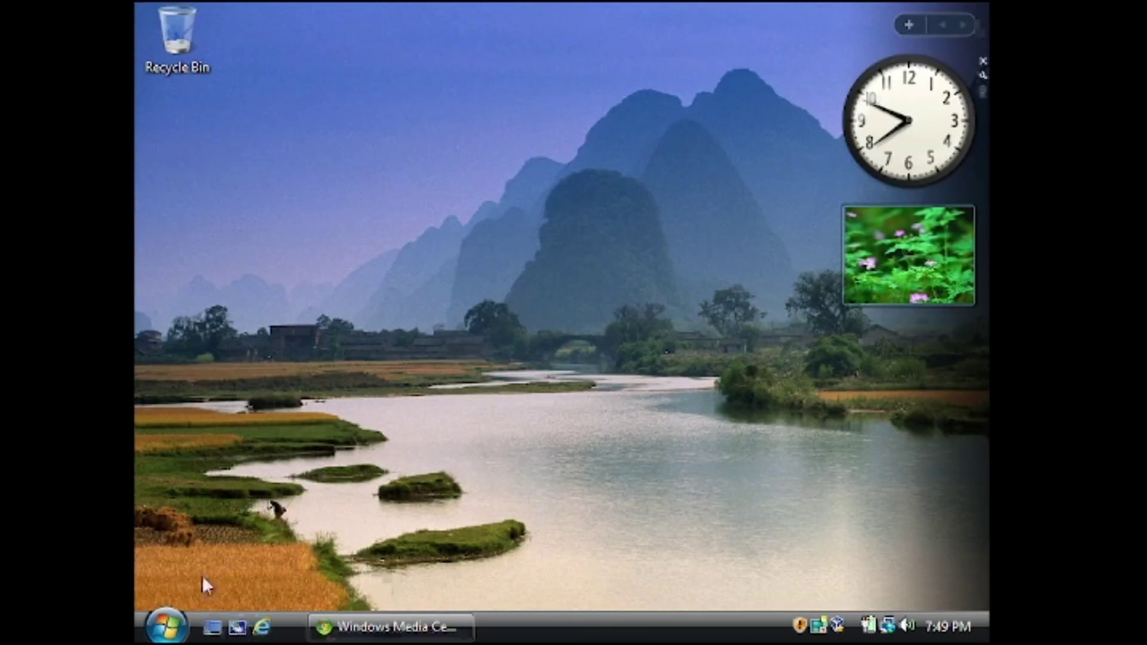
Open the Welcome Center and choose Add new users
left_click(166, 626)
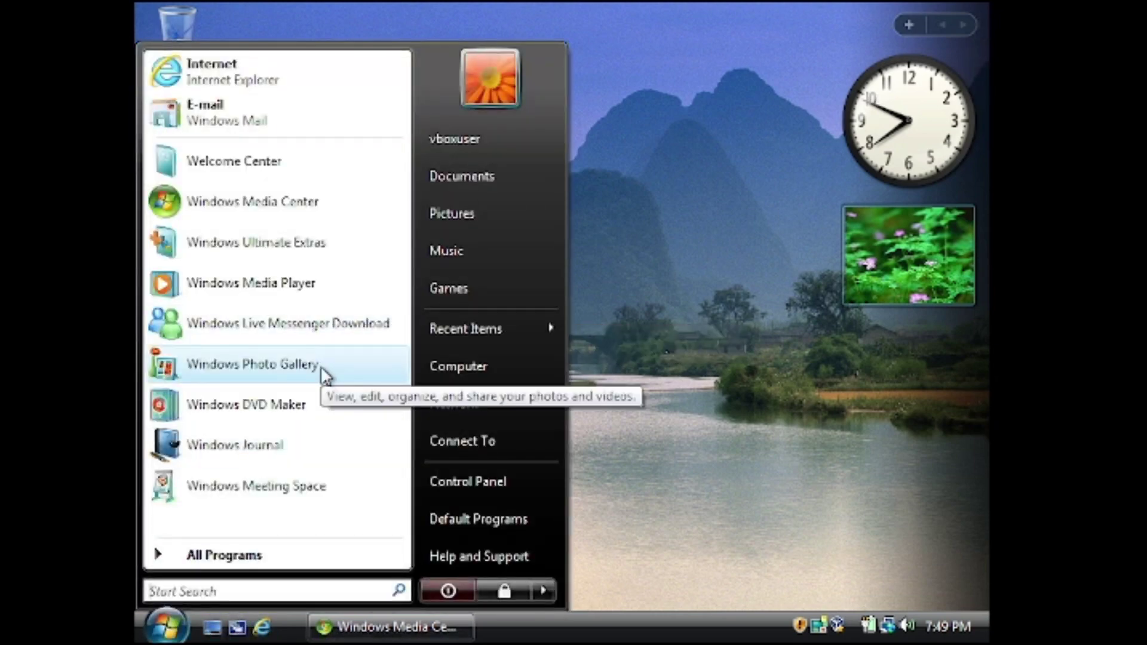
left_click(334, 157)
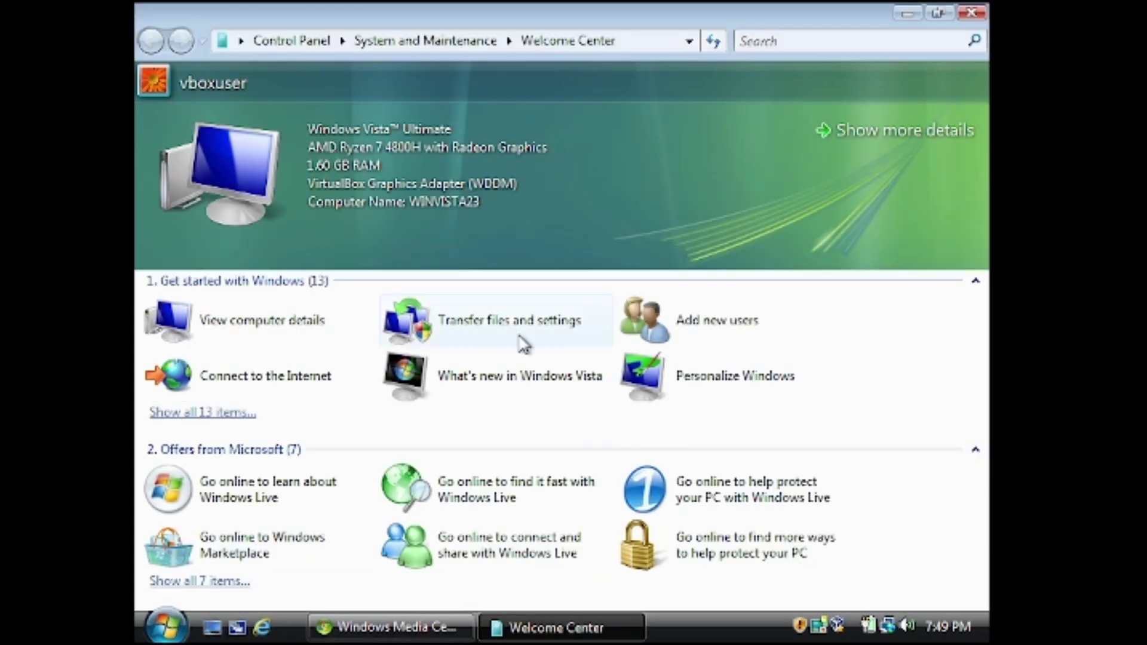
left_click(688, 321)
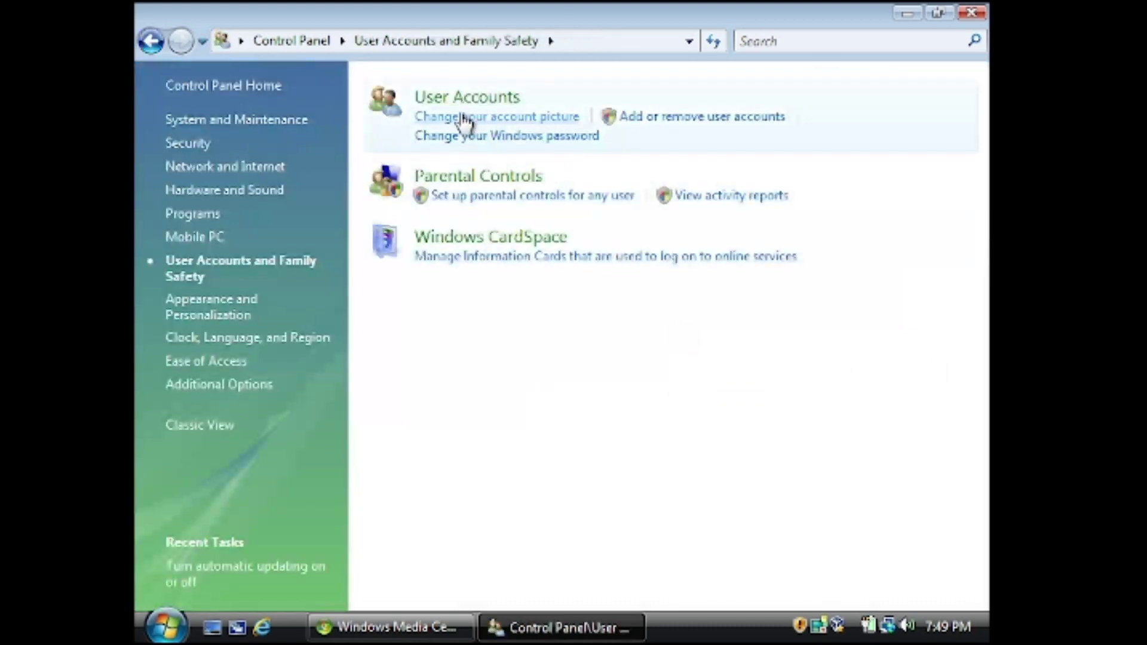
Create an administrator account named aux in Manage Accounts
left_click(681, 117)
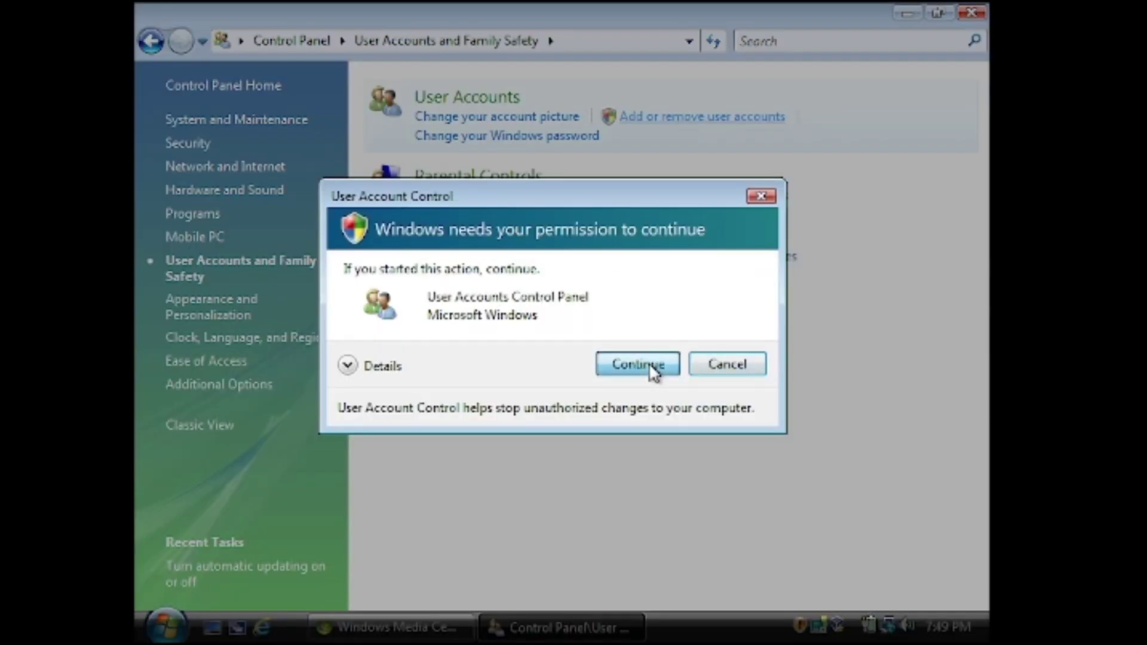
left_click(653, 366)
left_click(287, 434)
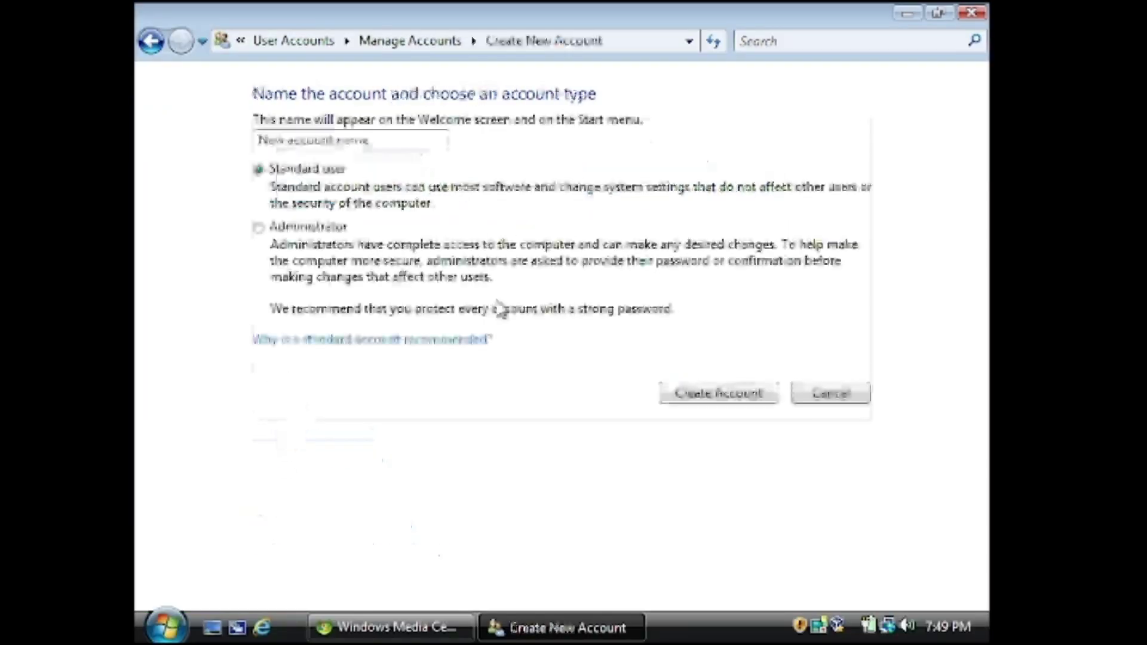
left_click(302, 229)
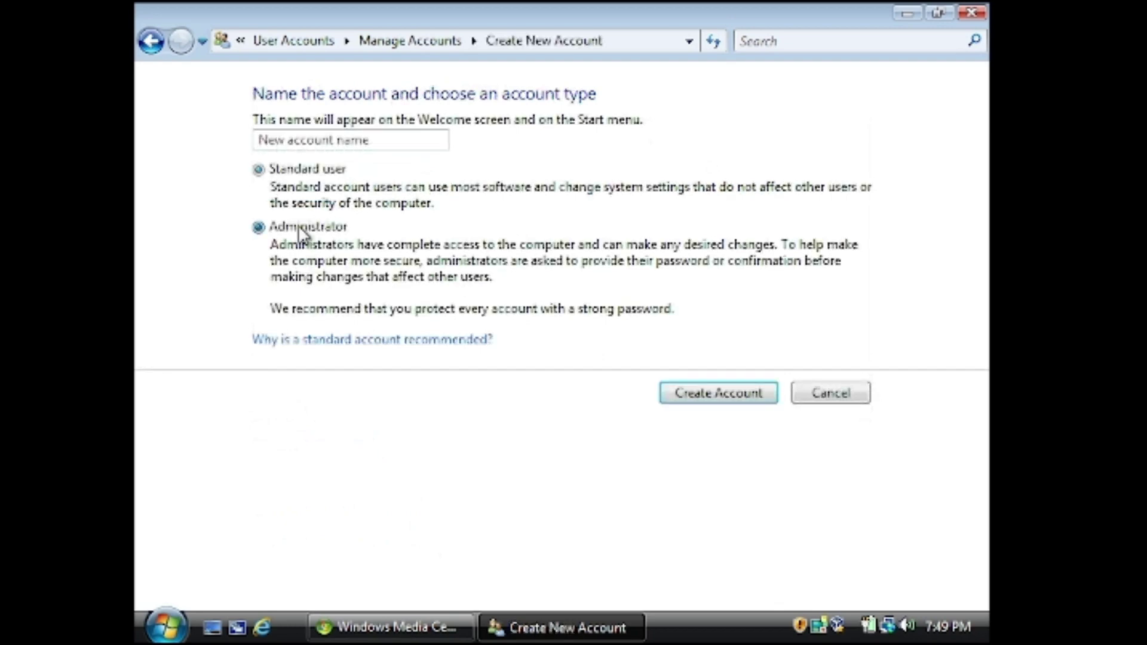
left_click(337, 138)
type("aux")
left_click(700, 393)
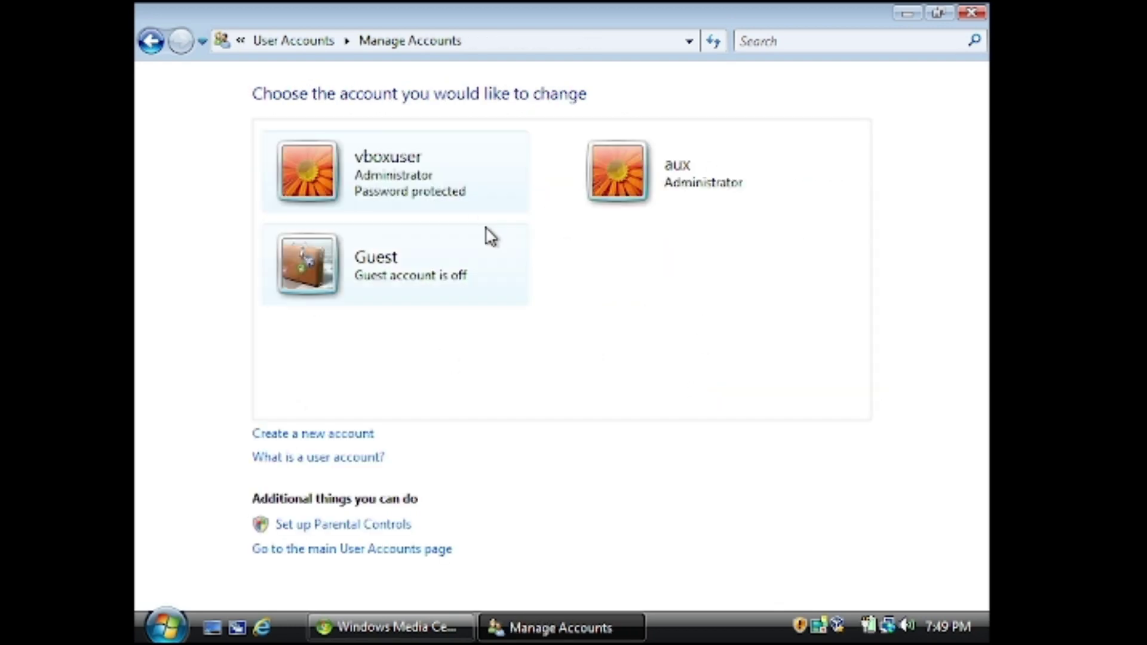
Create a second administrator account named con
left_click(308, 435)
left_click(338, 230)
left_click(294, 141)
type("con")
left_click(703, 394)
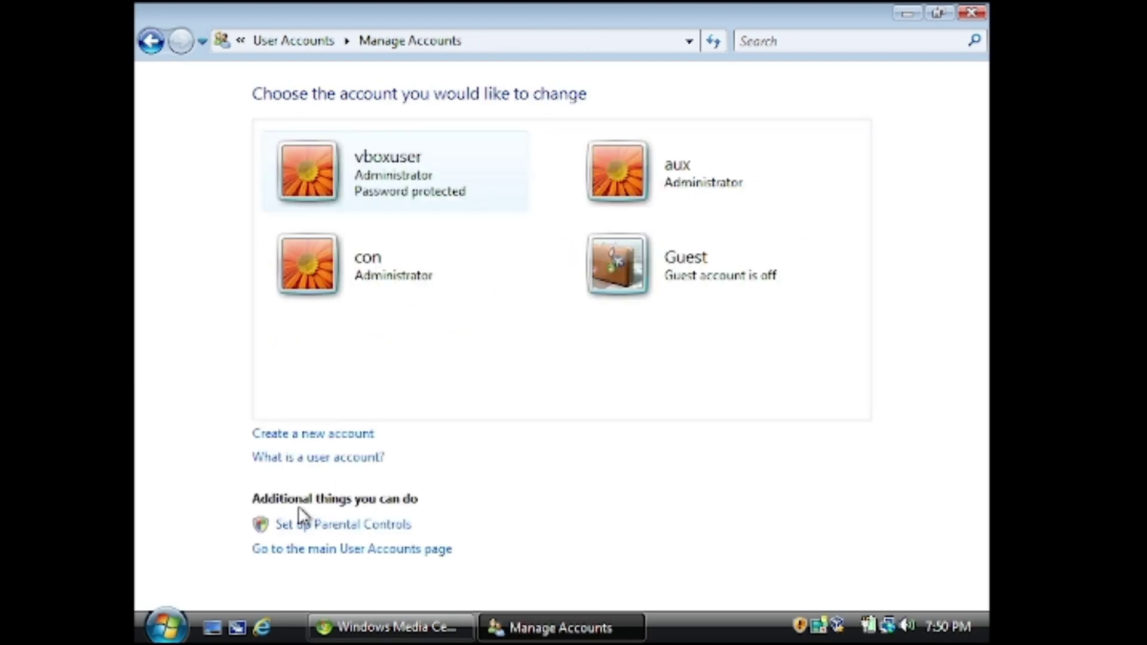
Create a third administrator account named null and close the accounts window
left_click(275, 435)
left_click(320, 228)
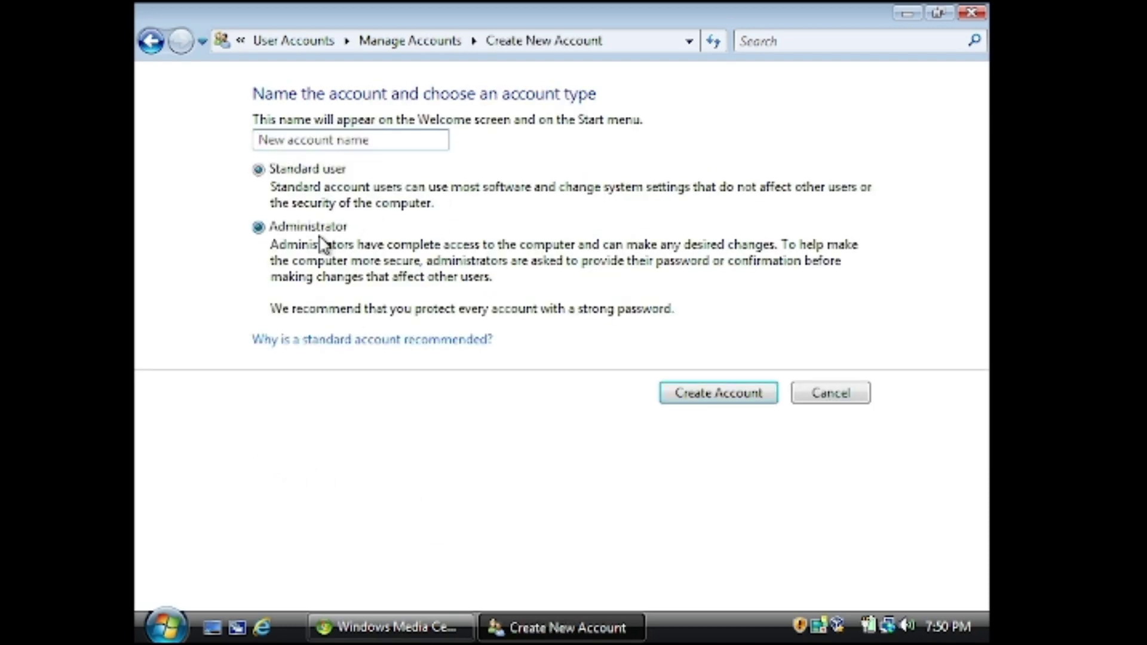
left_click(276, 146)
type("null")
left_click(704, 392)
left_click(972, 12)
left_click(167, 627)
key("Escape")
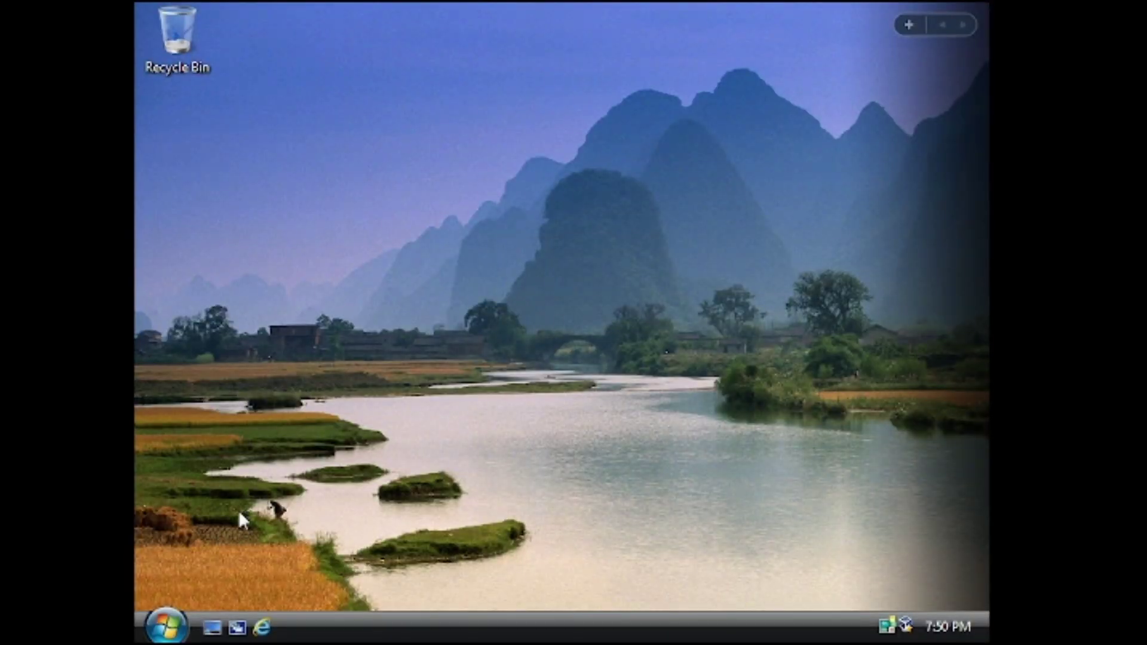
Lock the current session and sign in as the con account
left_click(165, 625)
left_click(509, 587)
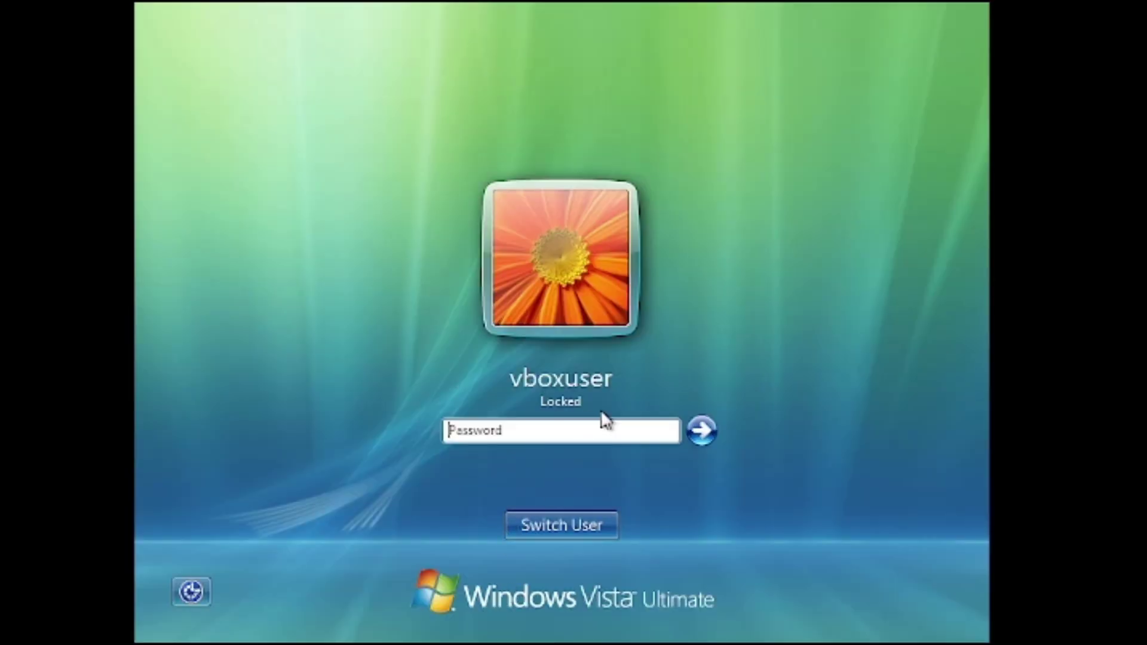
left_click(568, 515)
left_click(462, 385)
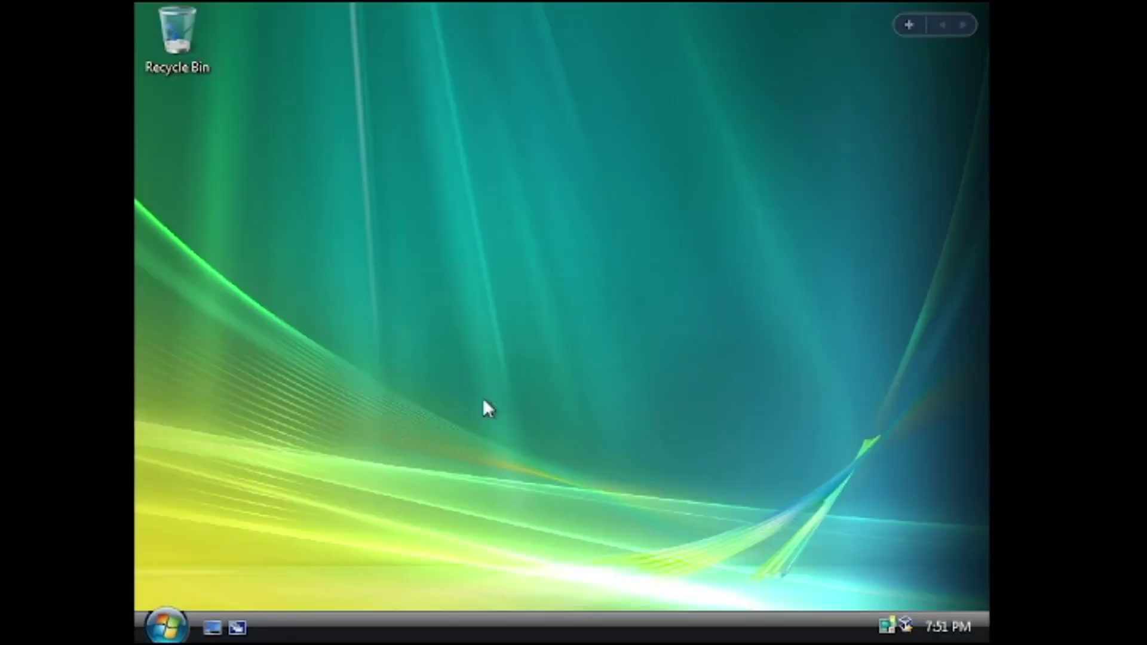
Dismiss the profile warning, lock the con session and sign in as nul
left_click(167, 625)
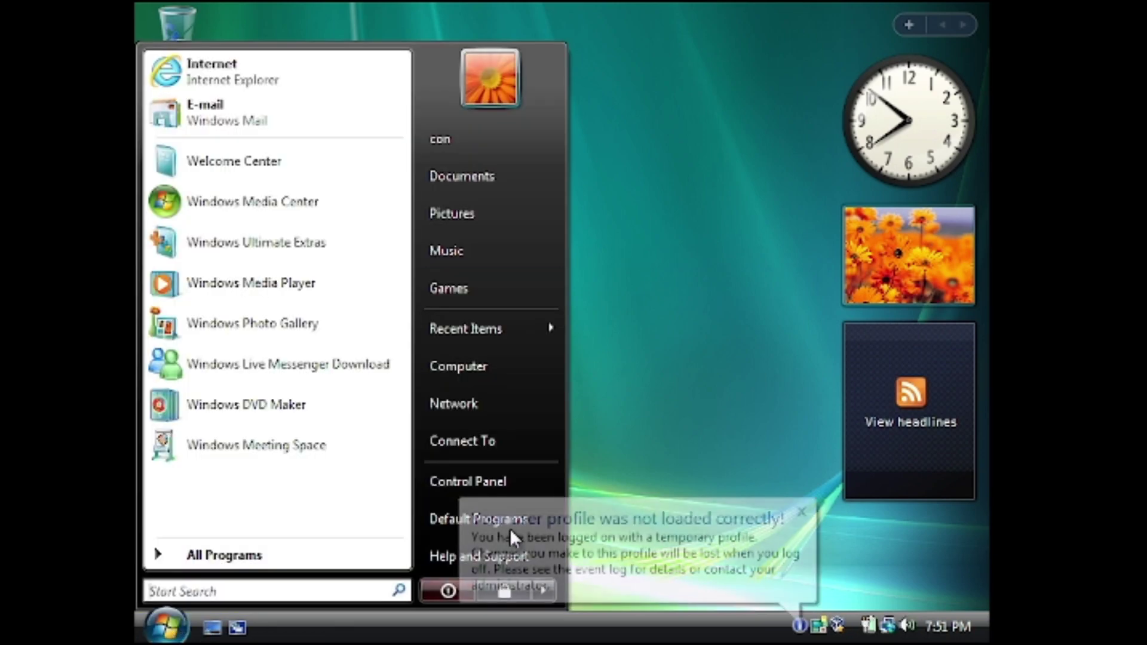
left_click(794, 526)
key("super")
left_click(525, 594)
left_click(595, 526)
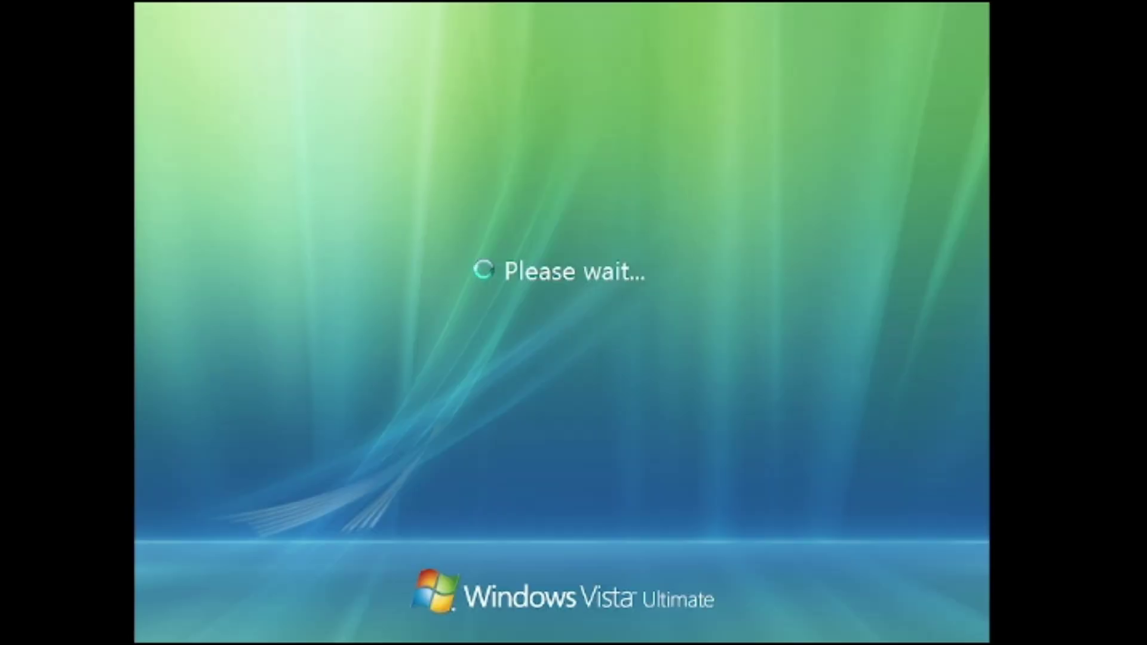
left_click(643, 400)
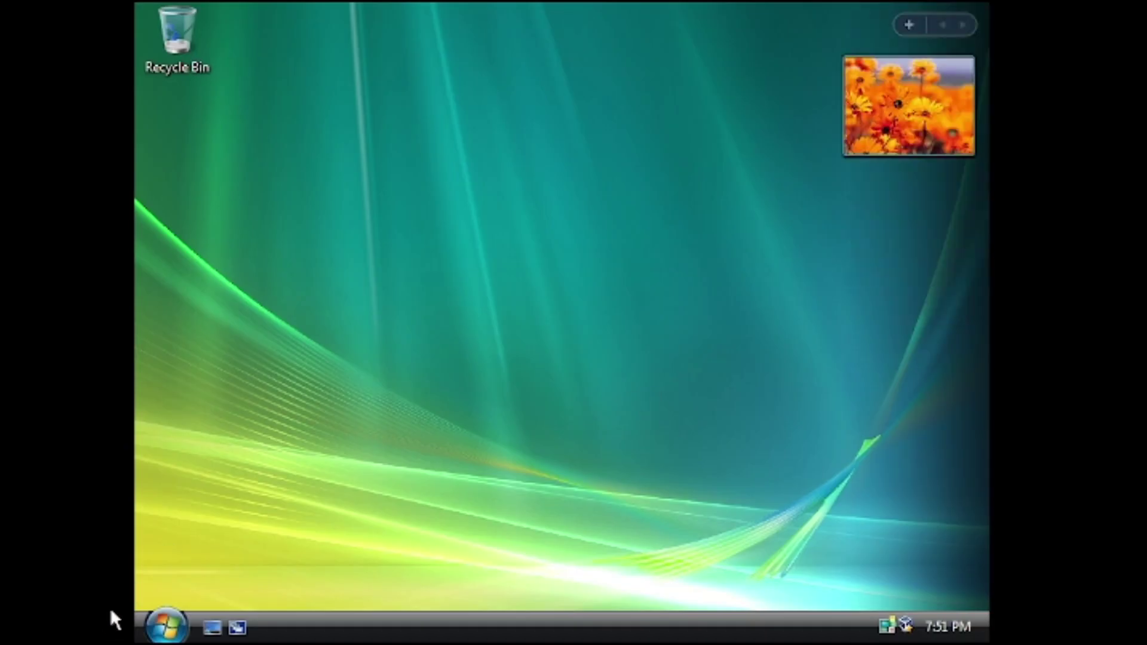
Dismiss the profile warning, lock the nul session and sign in as aux
key("super")
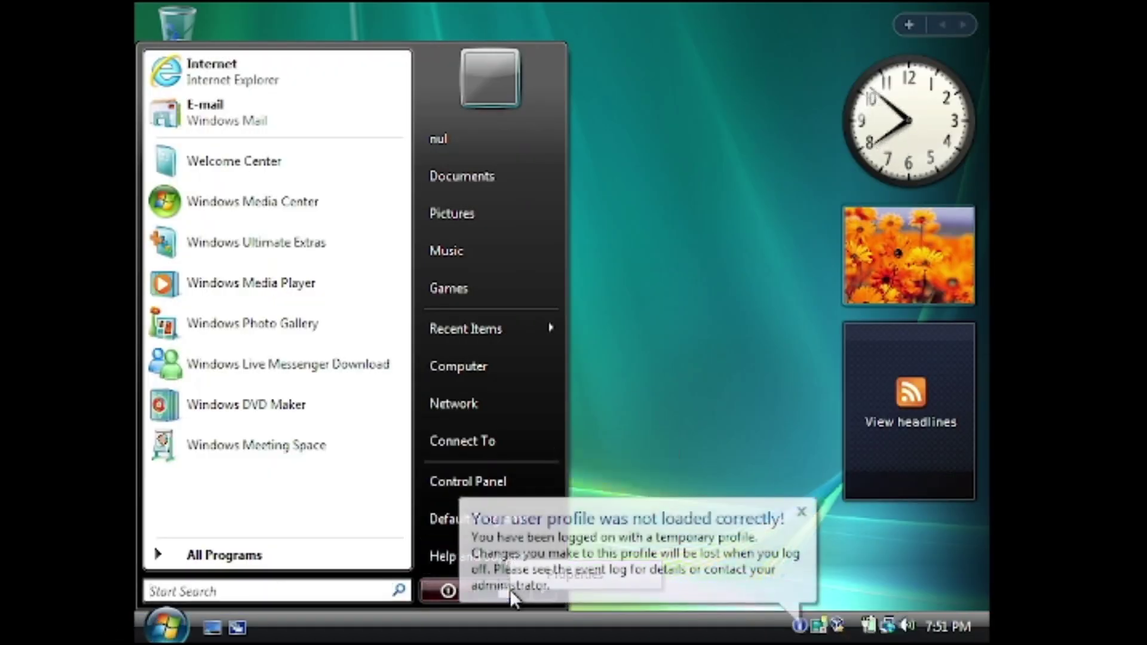
left_click(511, 598)
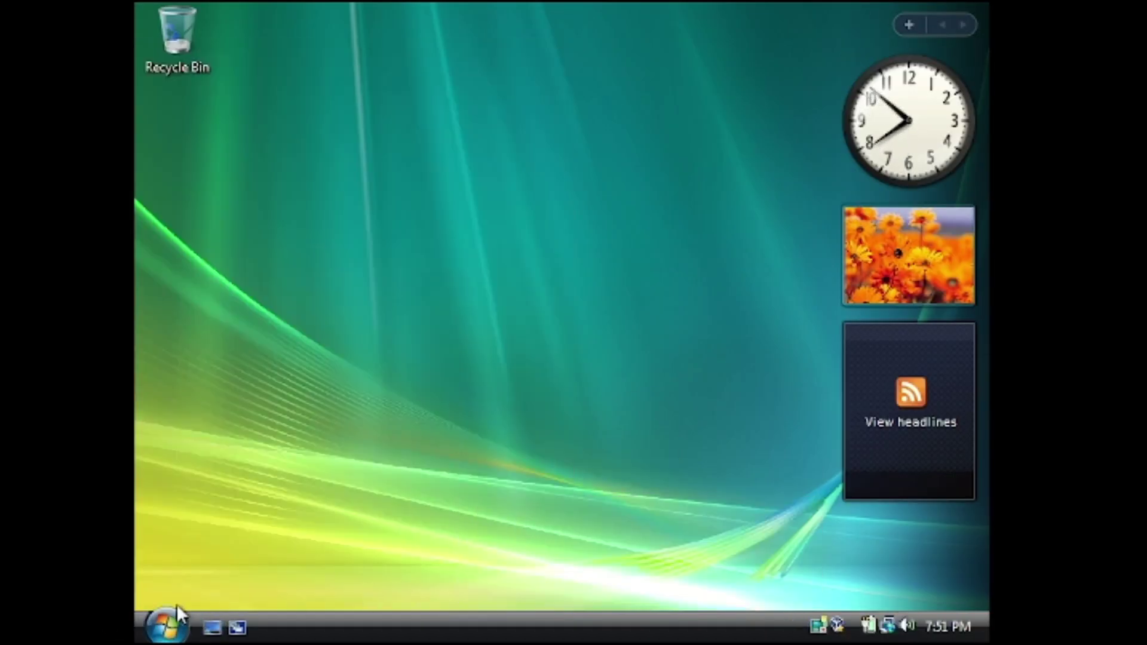
left_click(166, 626)
left_click(509, 590)
left_click(589, 523)
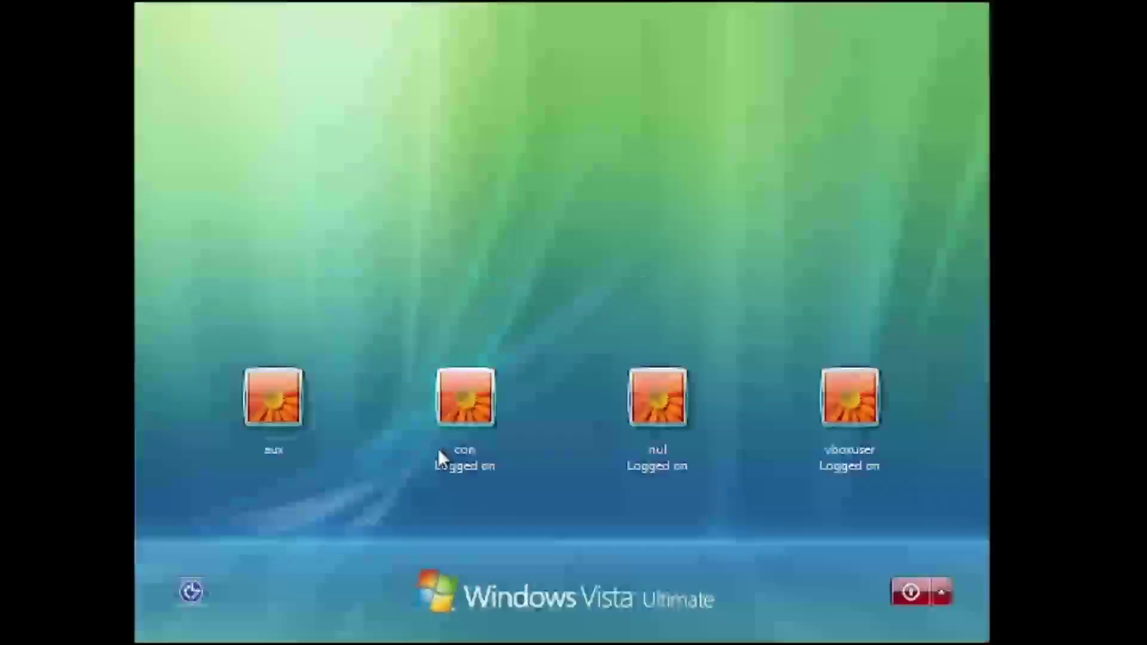
left_click(297, 419)
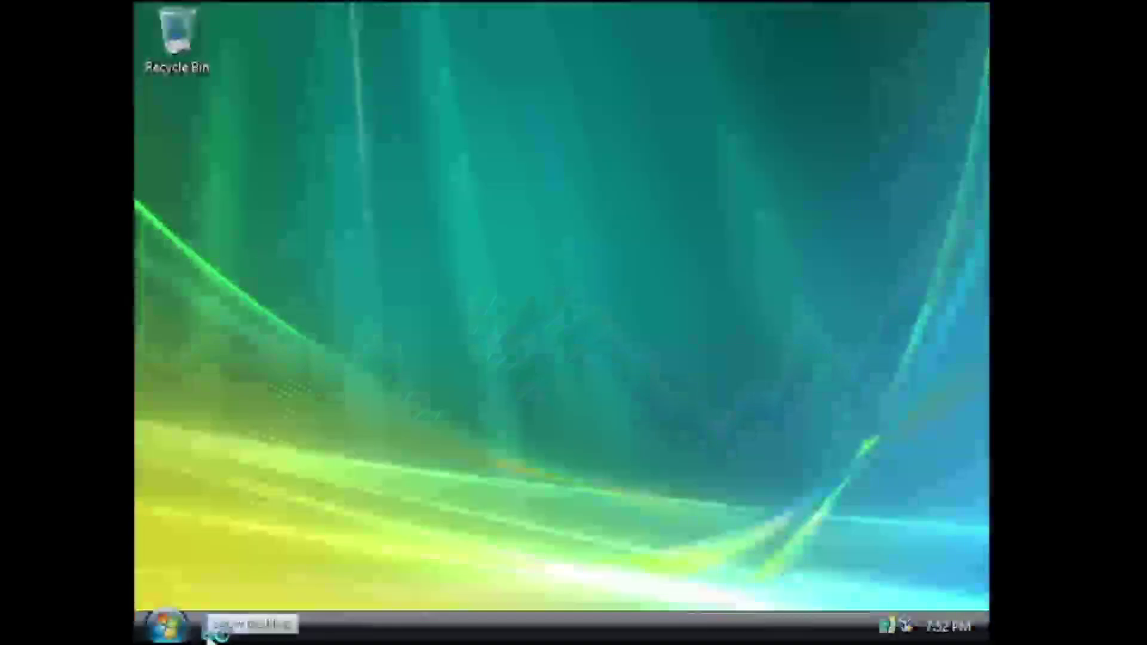
Lock the aux session and switch back to the con session
left_click(166, 626)
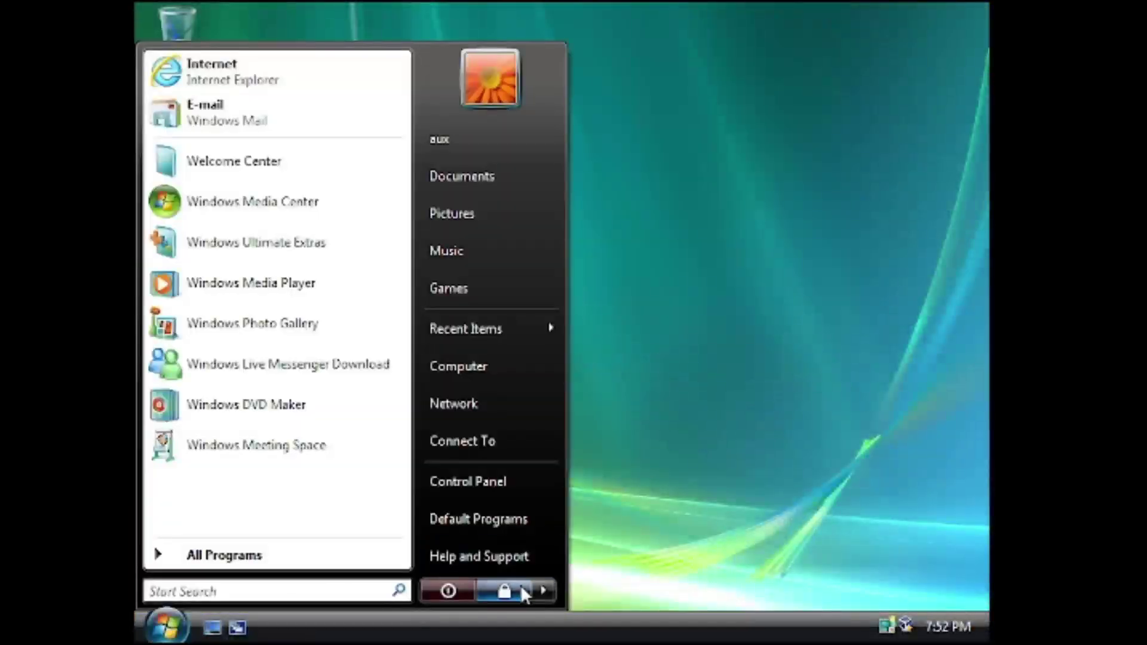
left_click(520, 588)
left_click(597, 525)
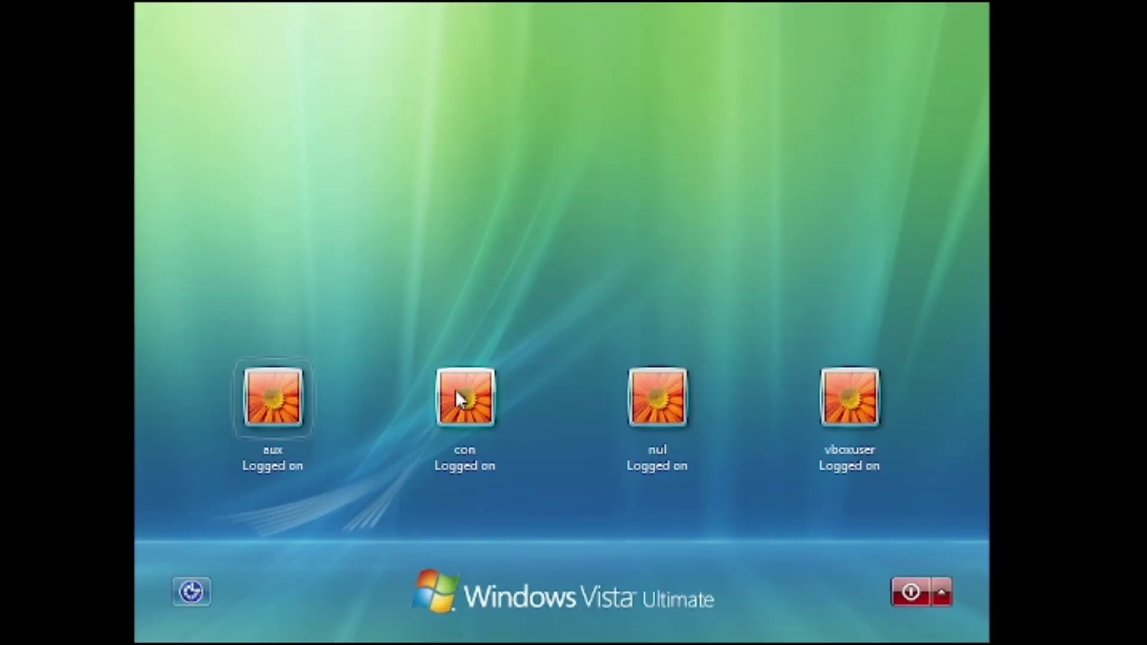
left_click(468, 410)
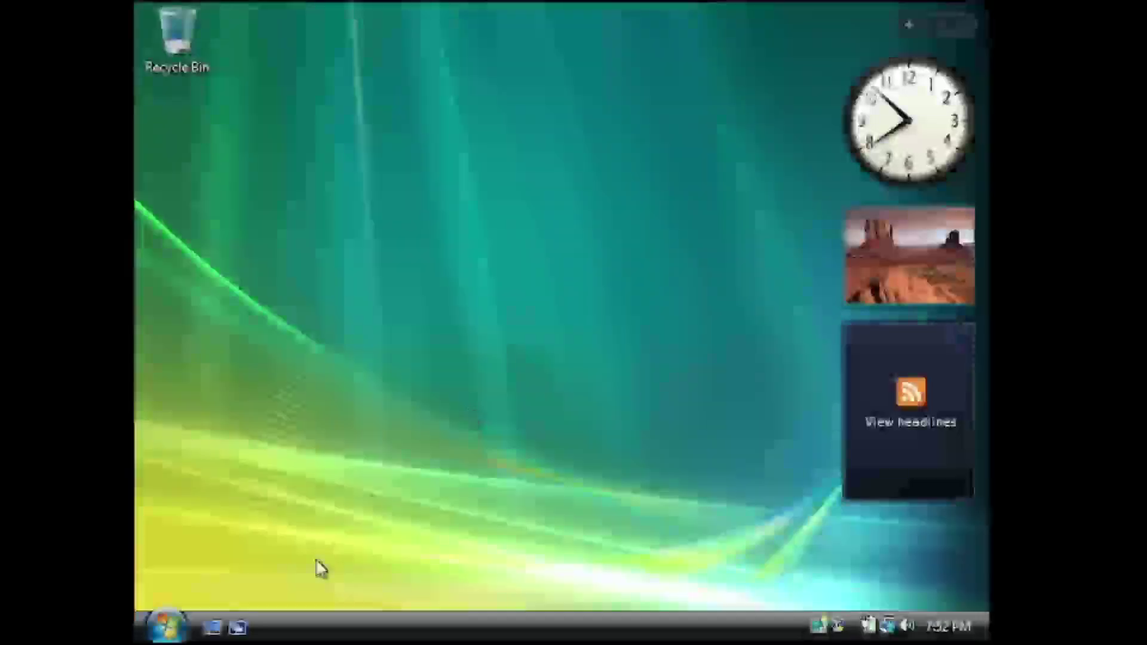
Choose Shut Down from the Start menu's power options
left_click(167, 627)
right_click(541, 592)
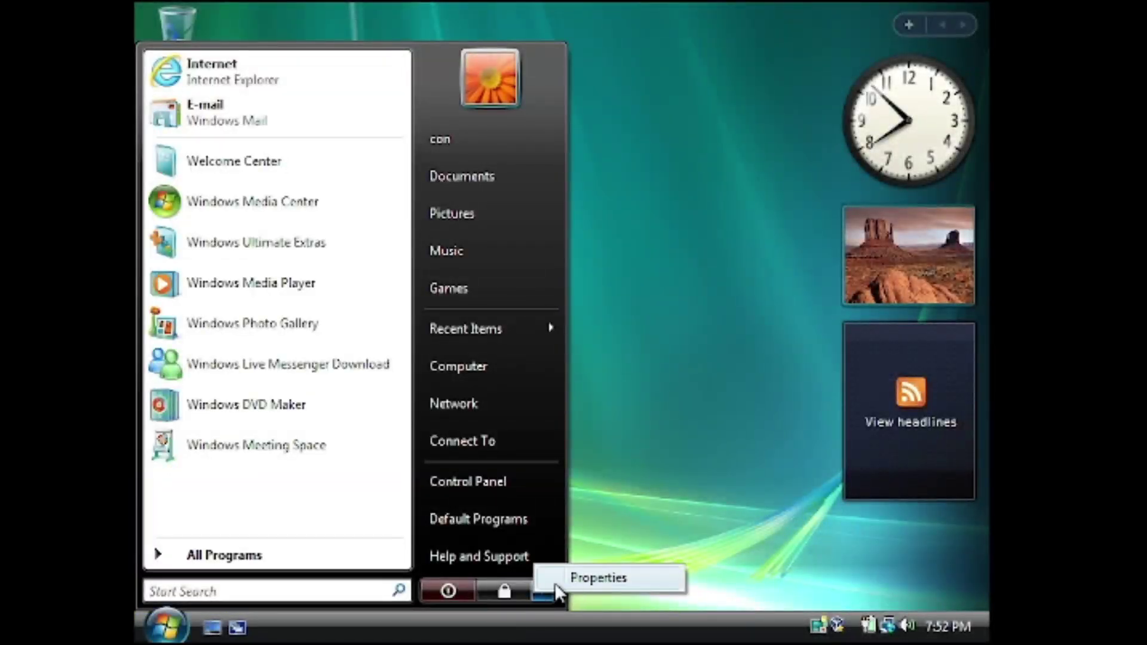
left_click(450, 601)
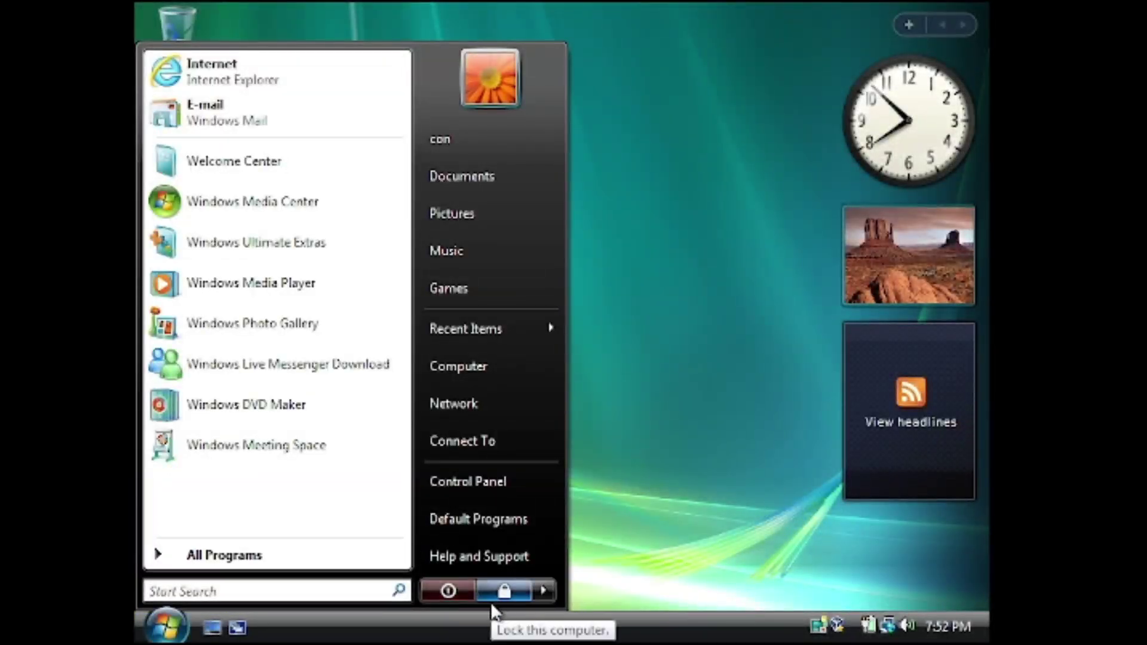
left_click(450, 592)
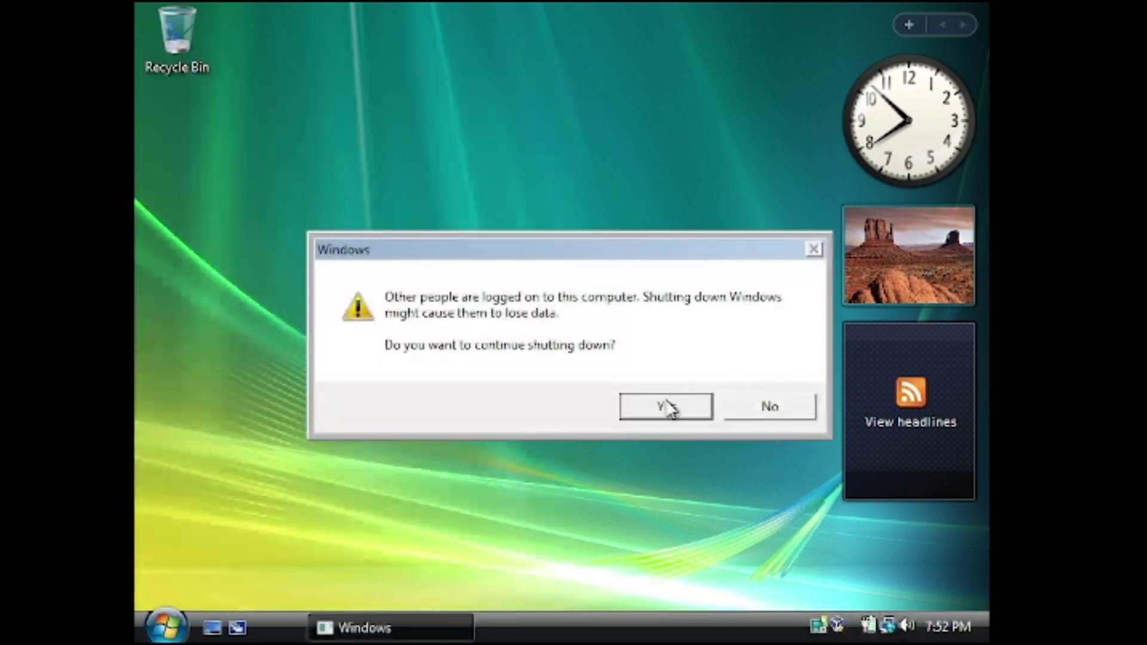
Confirm shutting down despite other logged-on users, then return to the rebooted Vista desktop
left_click(666, 404)
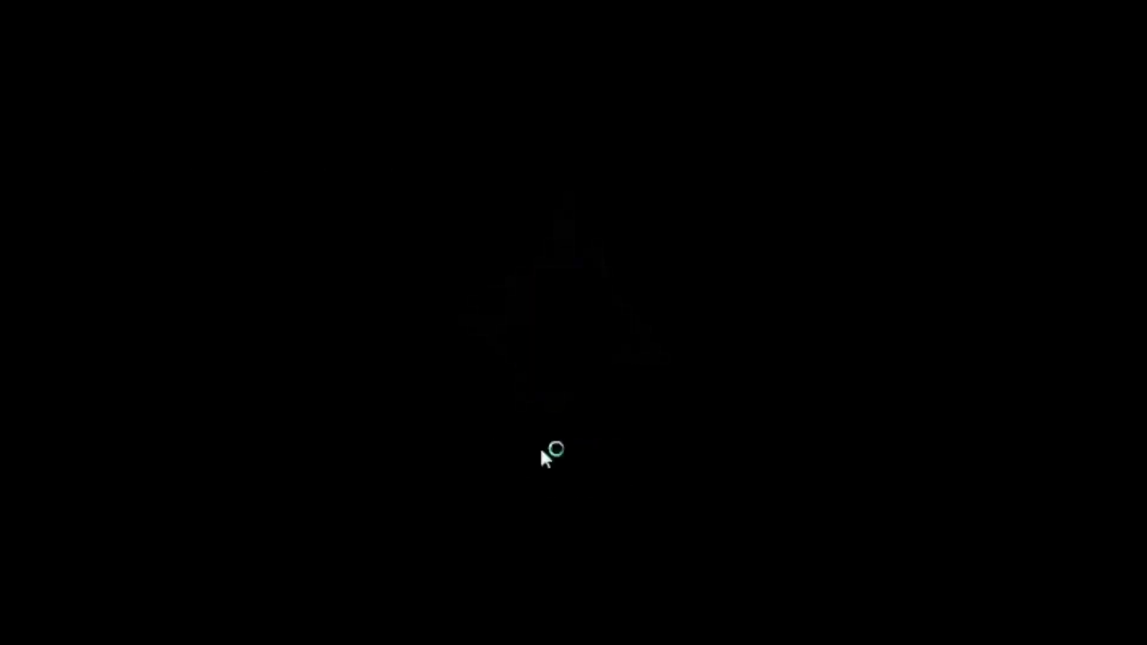
key("super")
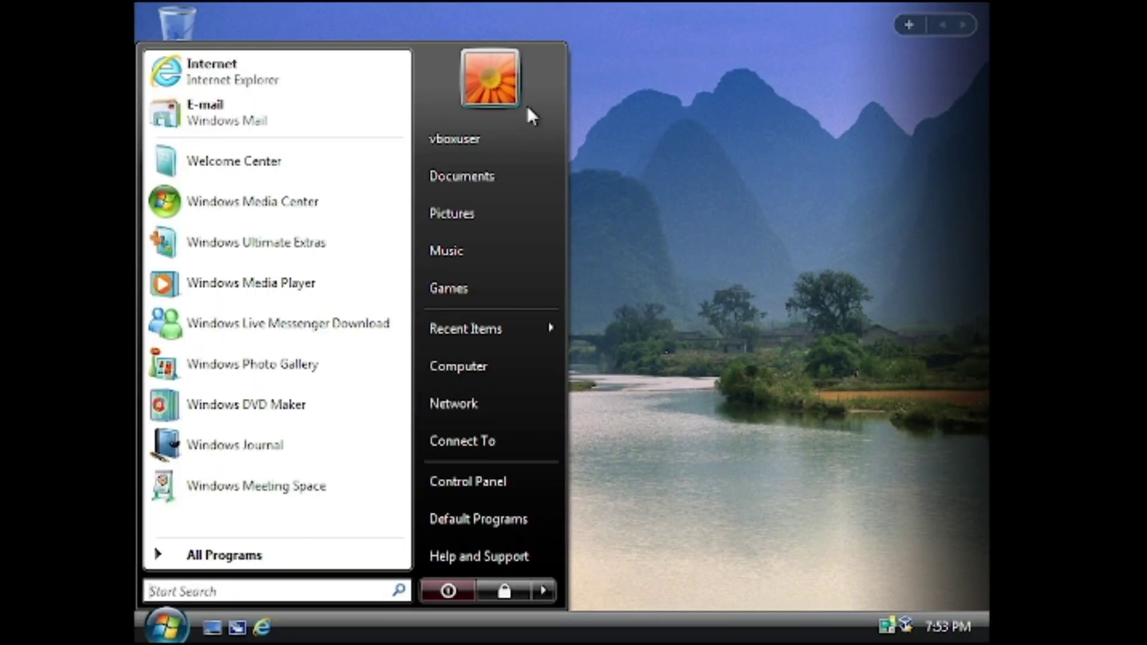
Change the vboxuser account name to 'Salad', approving the UAC prompt
left_click(498, 110)
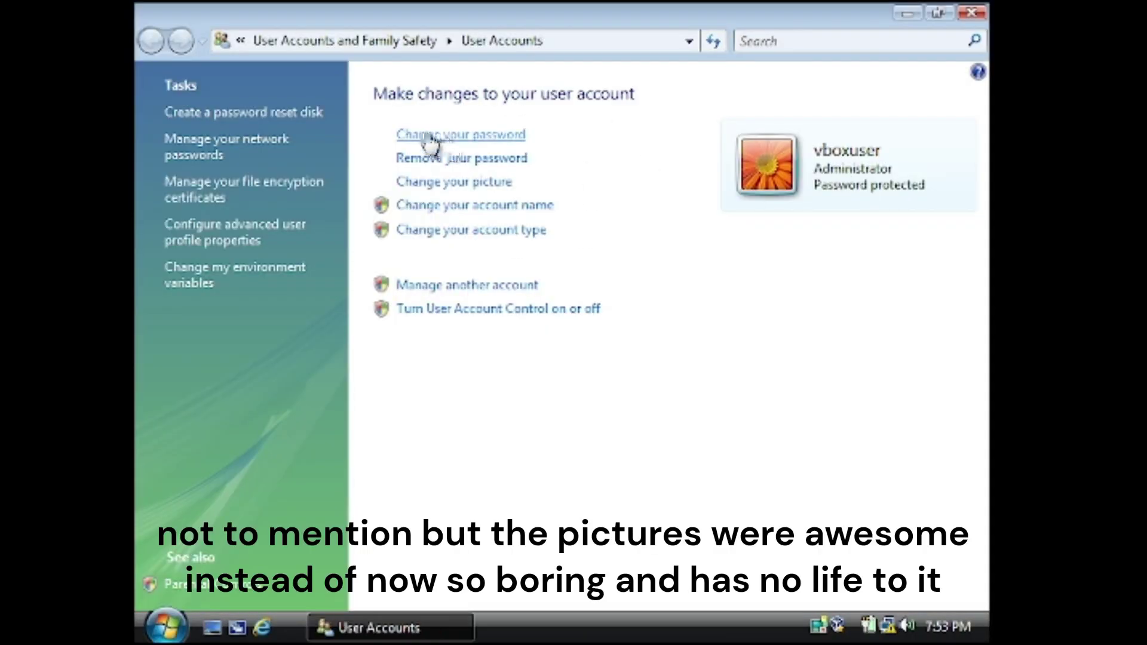
left_click(441, 206)
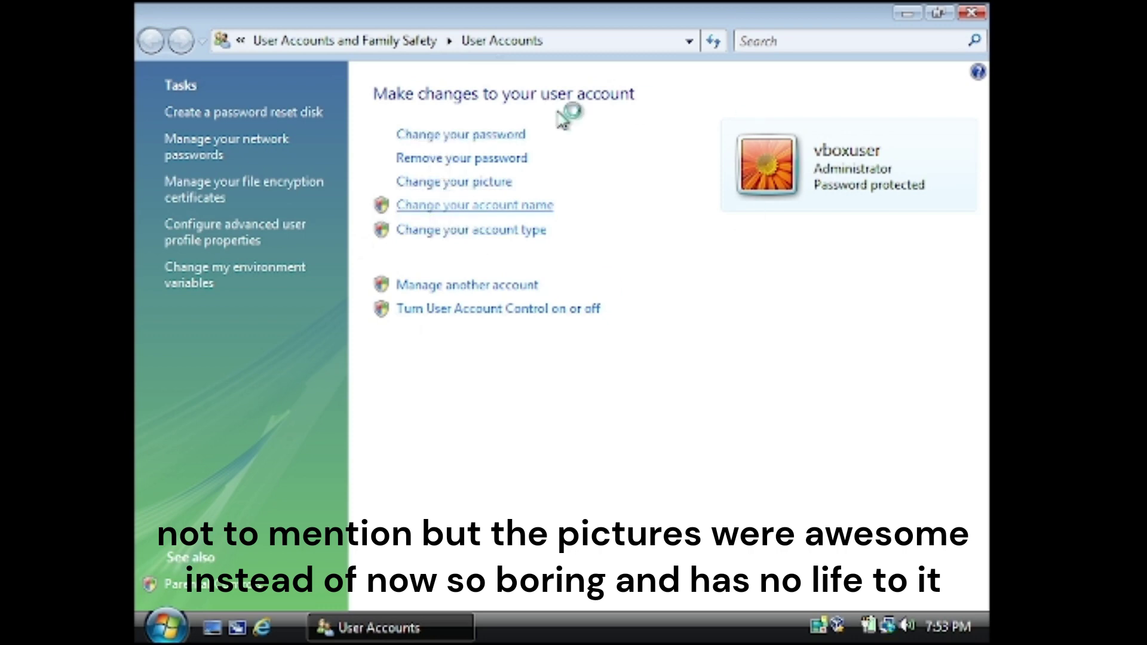
left_click(662, 365)
type("Salad")
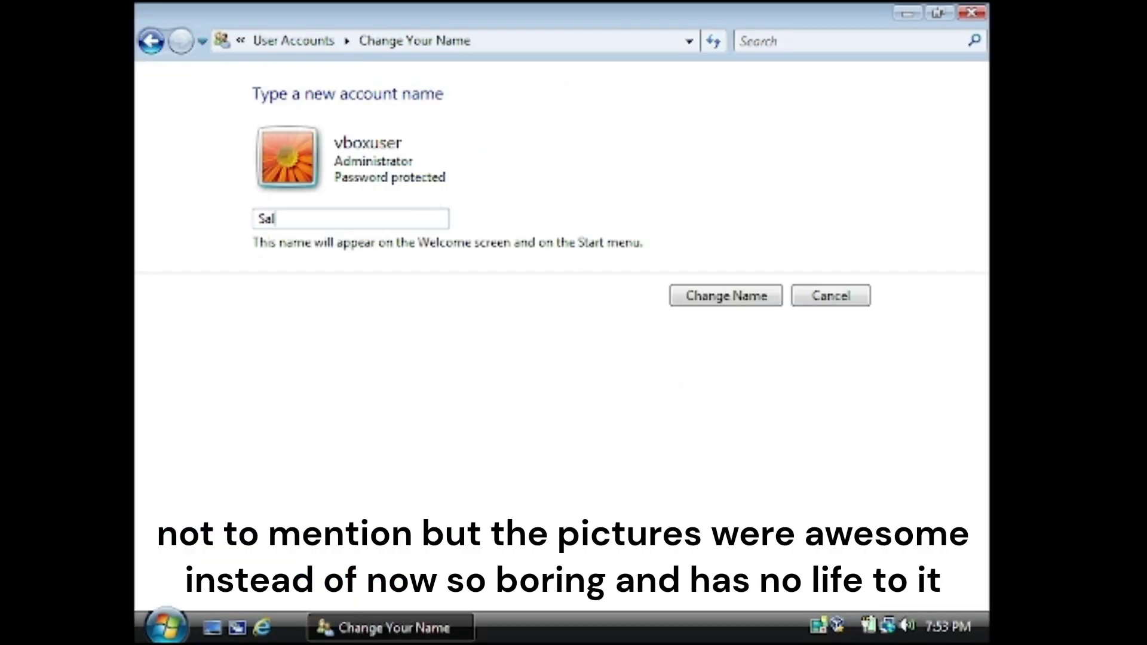
left_click(687, 304)
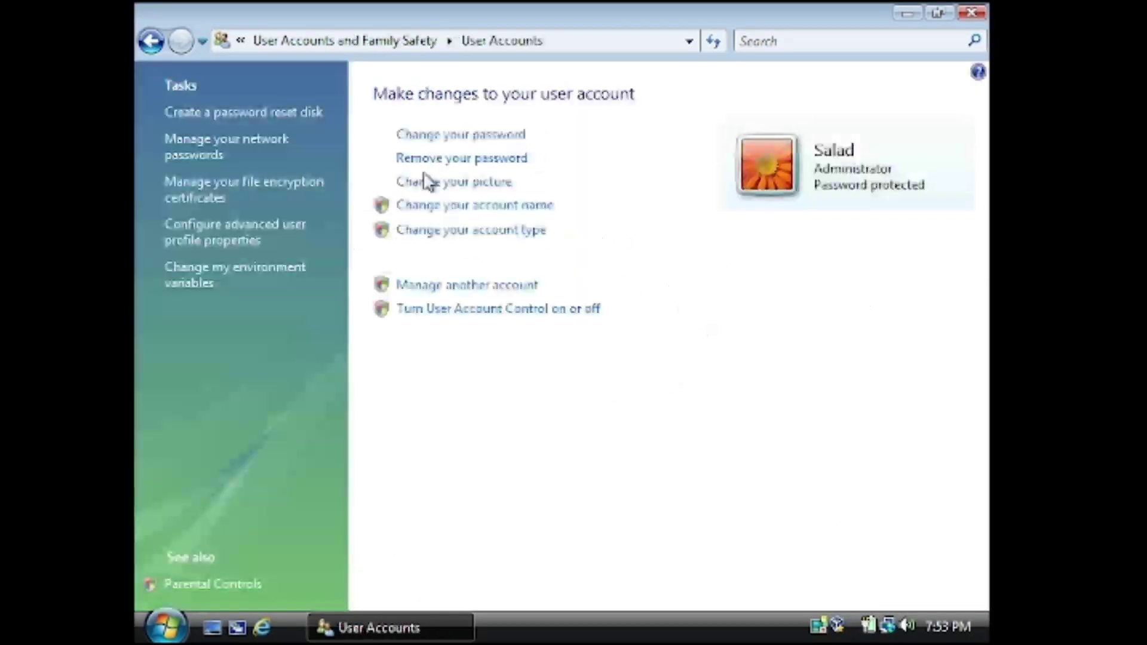
Pick and apply a new account picture
left_click(469, 183)
left_click(289, 317)
left_click(748, 432)
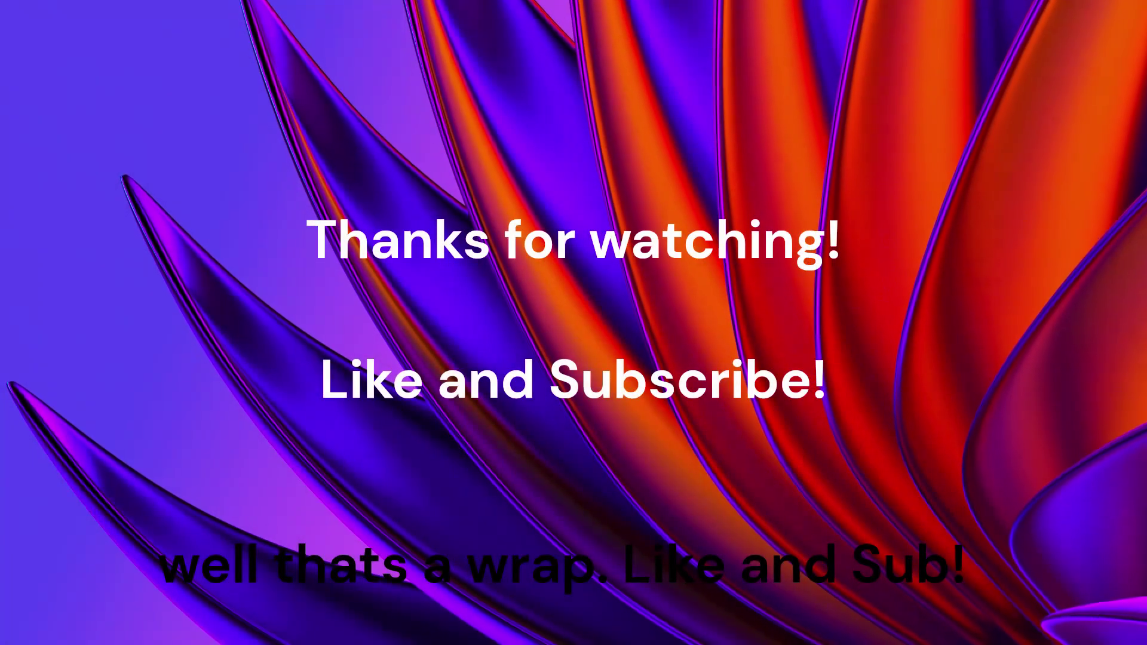